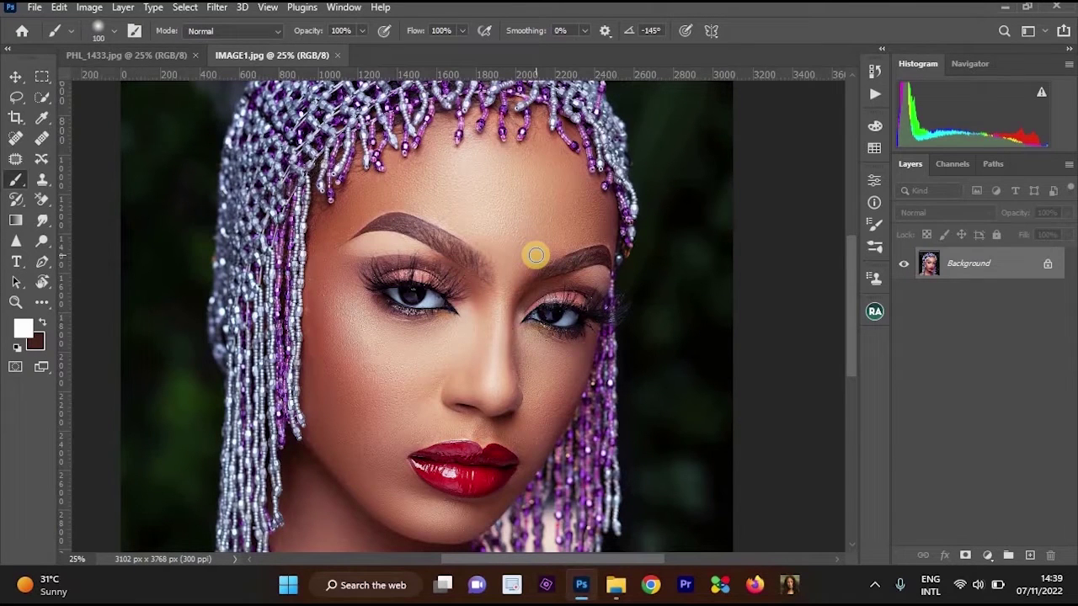
Examine the two open portraits, PHL_1433.jpg and IMAGE1.jpg, and return to PHL_1433.jpg
click(148, 55)
ctrl+click(494, 260)
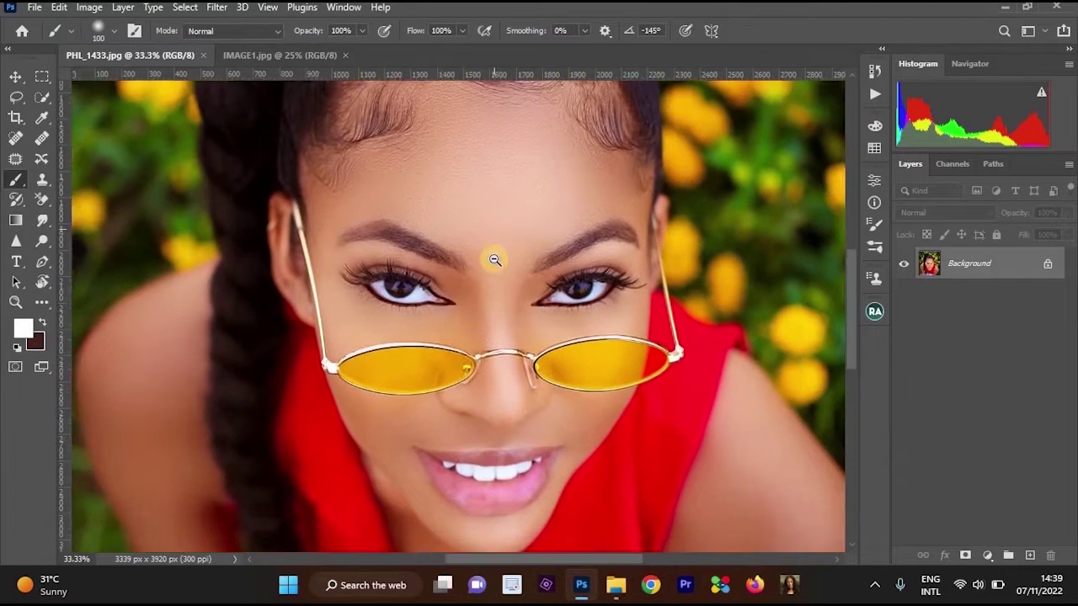
alt+click(495, 259)
scroll(526, 320, down, 1)
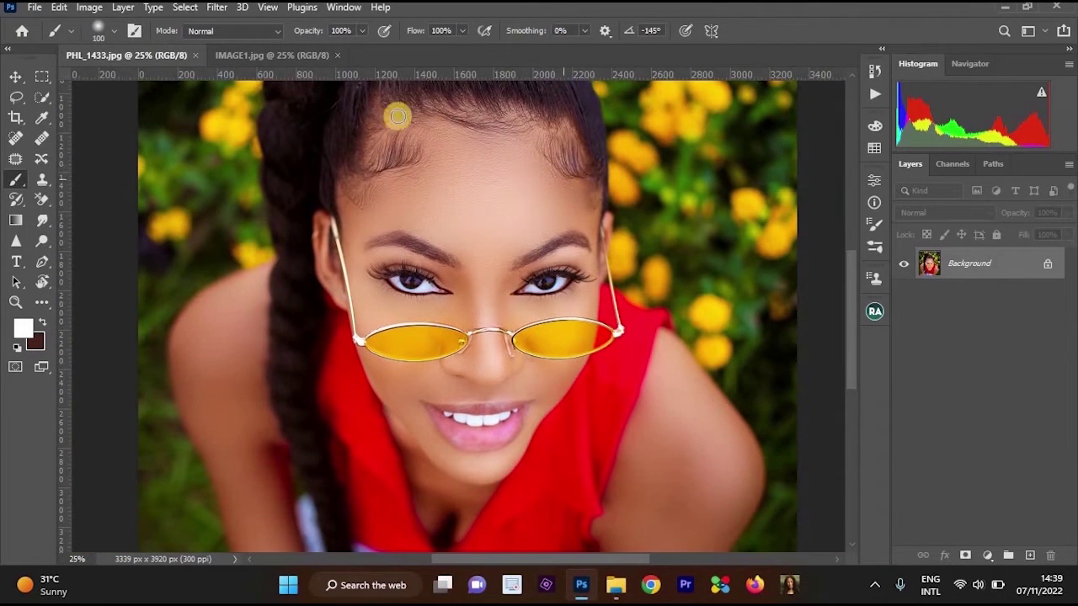
click(235, 57)
ctrl+click(573, 219)
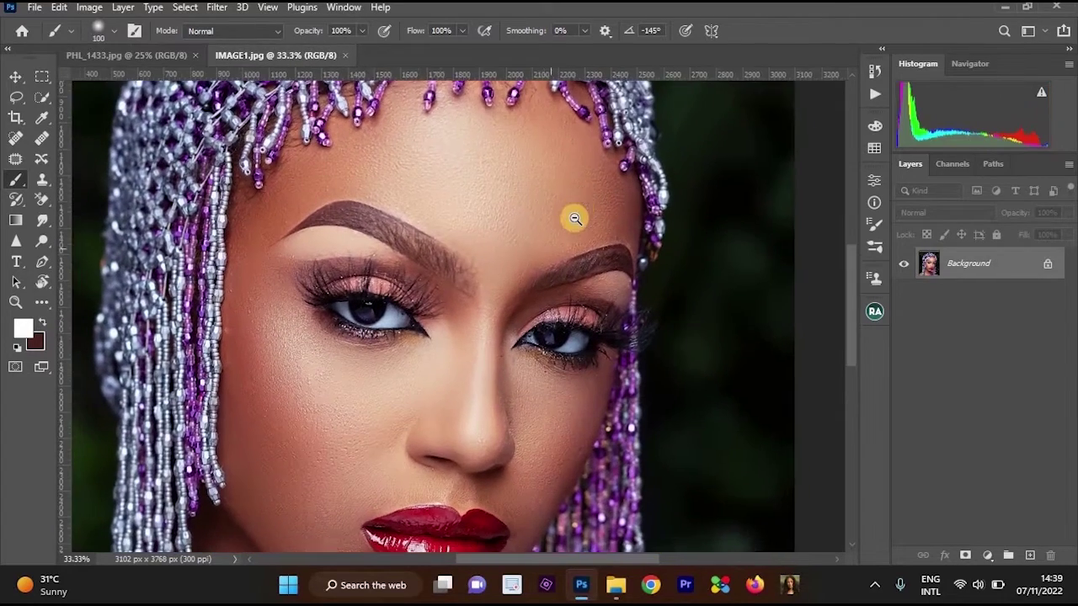
alt+click(575, 219)
alt+click(576, 220)
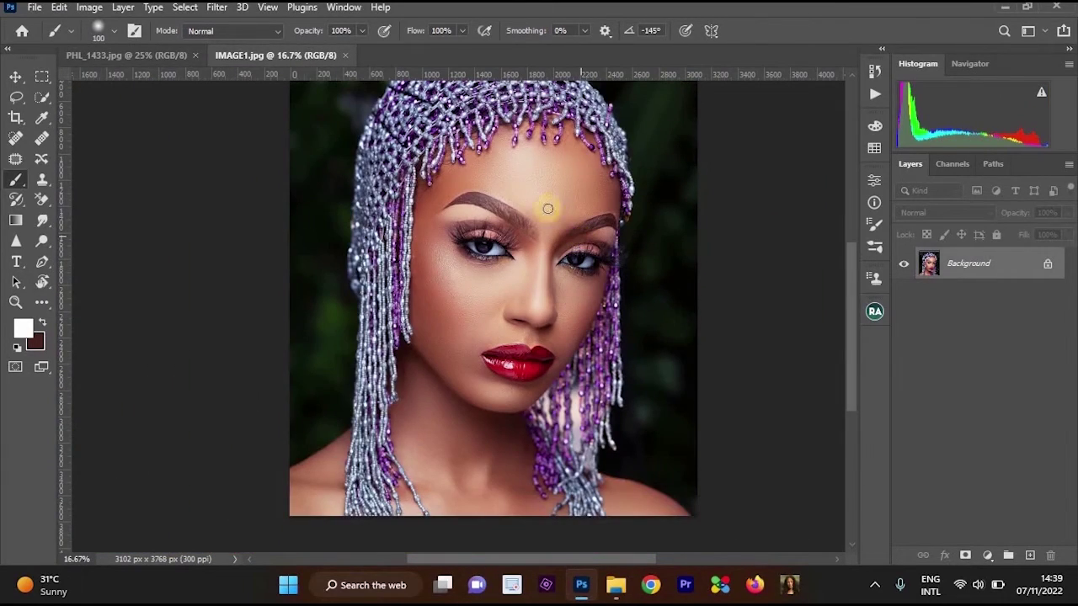
click(176, 53)
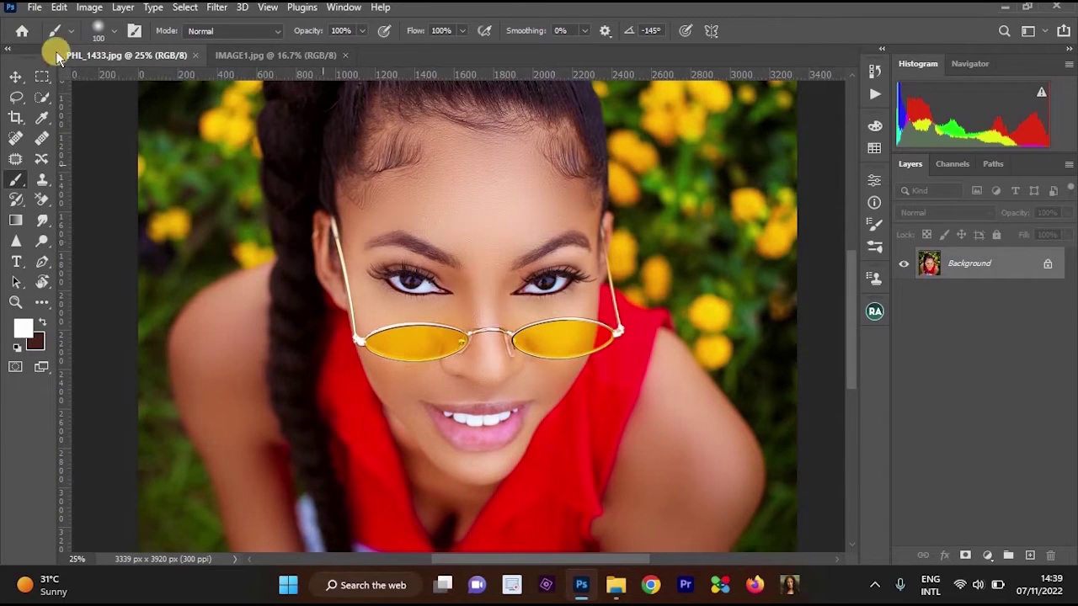
click(36, 10)
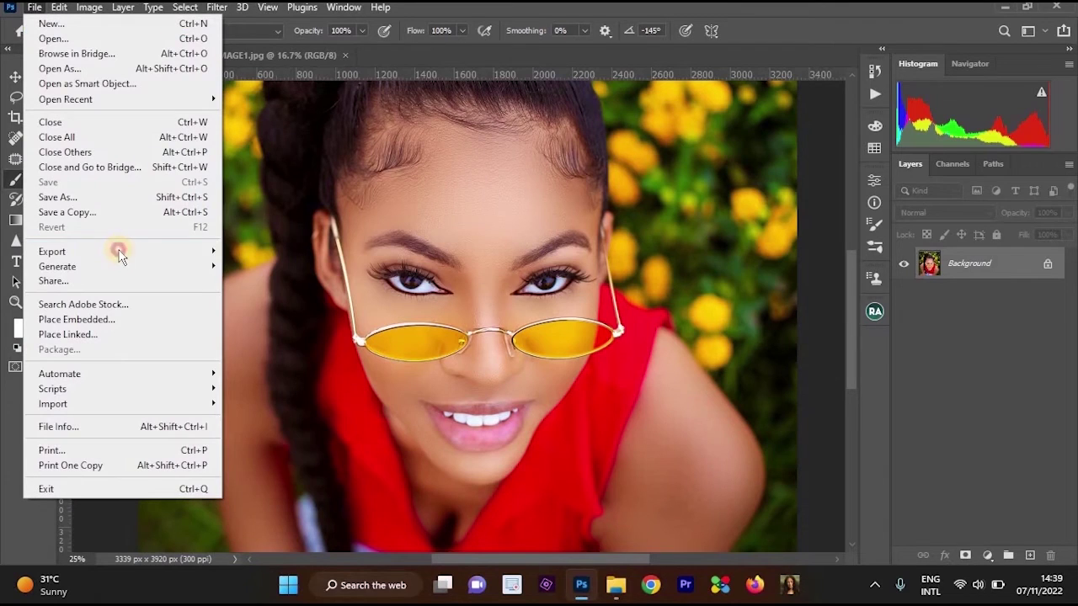
mouse_move(117, 251)
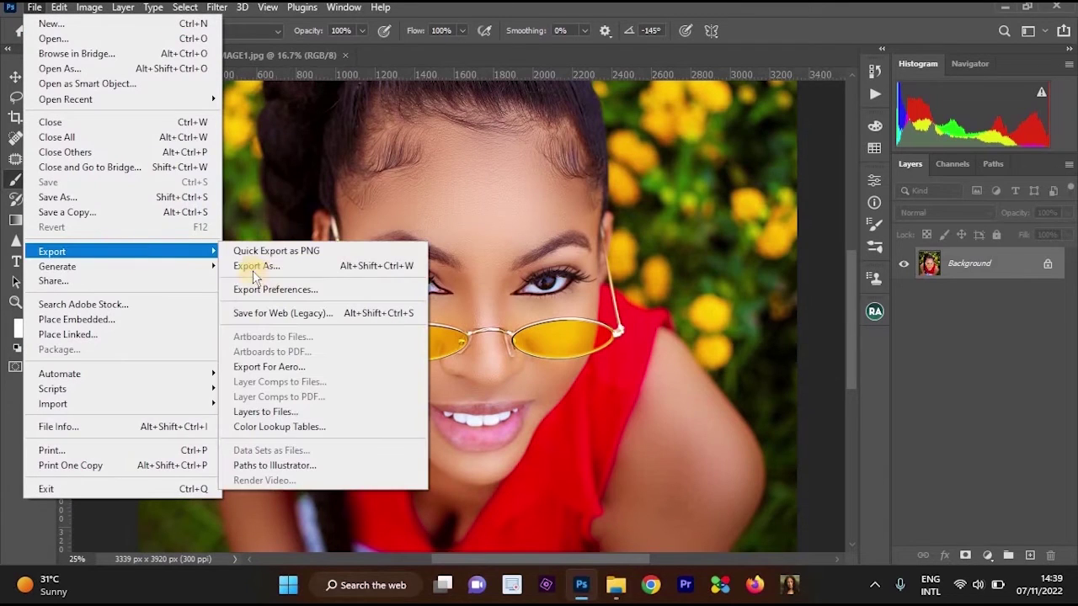
click(287, 313)
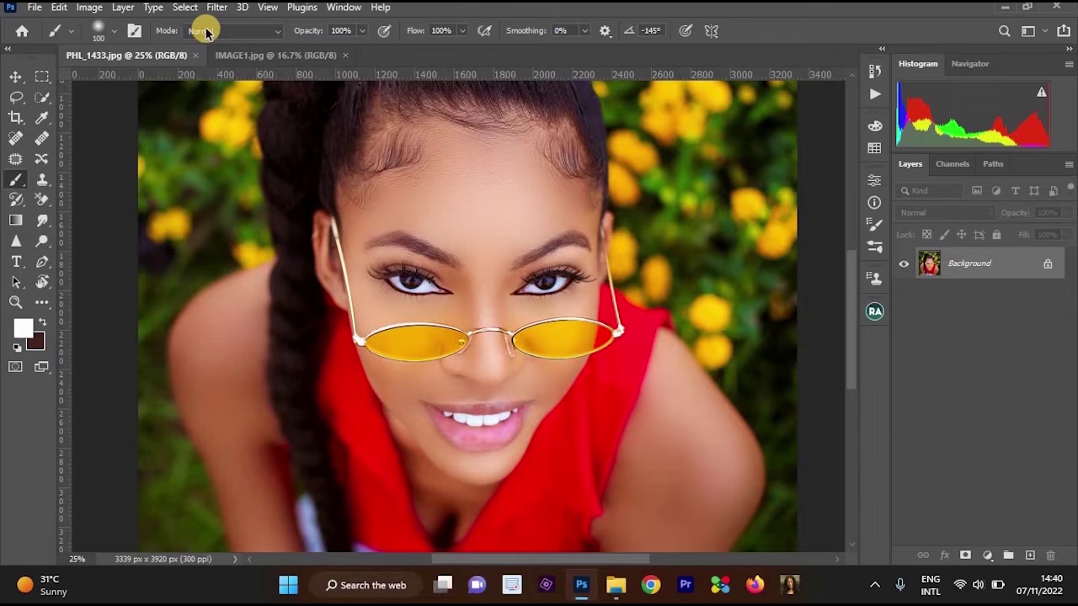
key(ctrl+alt+shift+s)
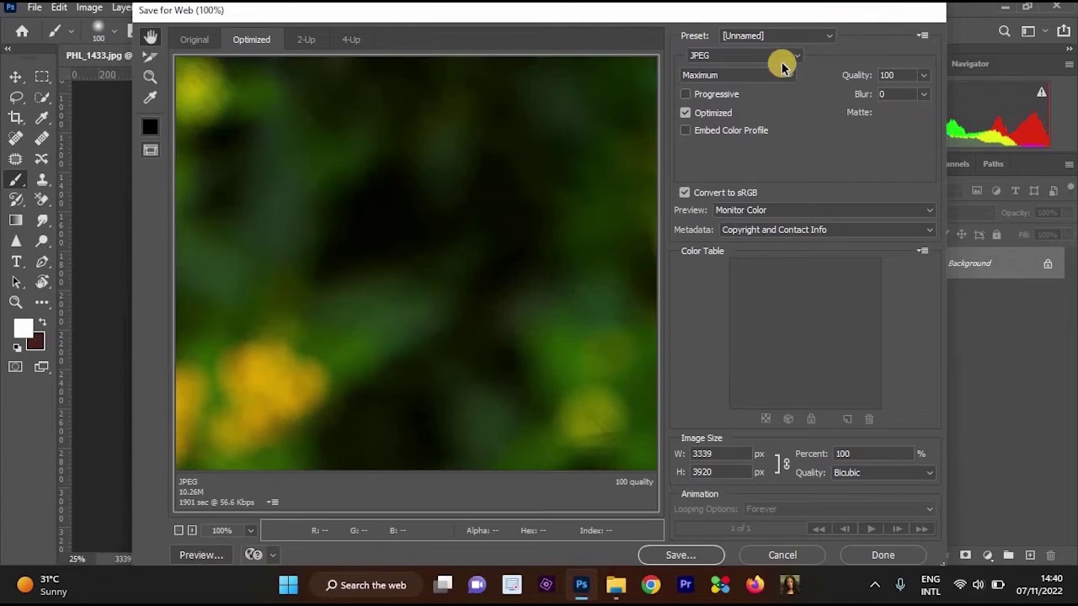
key(Escape)
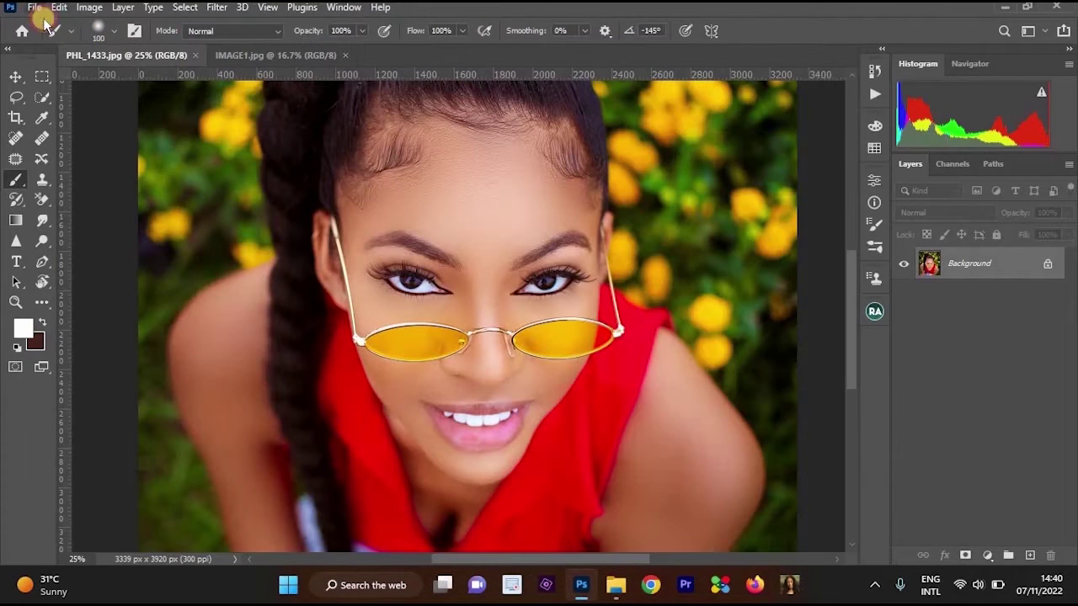
Start a Save for Web (Legacy) export of PHL_1433.jpg and set the file format to GIF
click(35, 7)
mouse_move(128, 251)
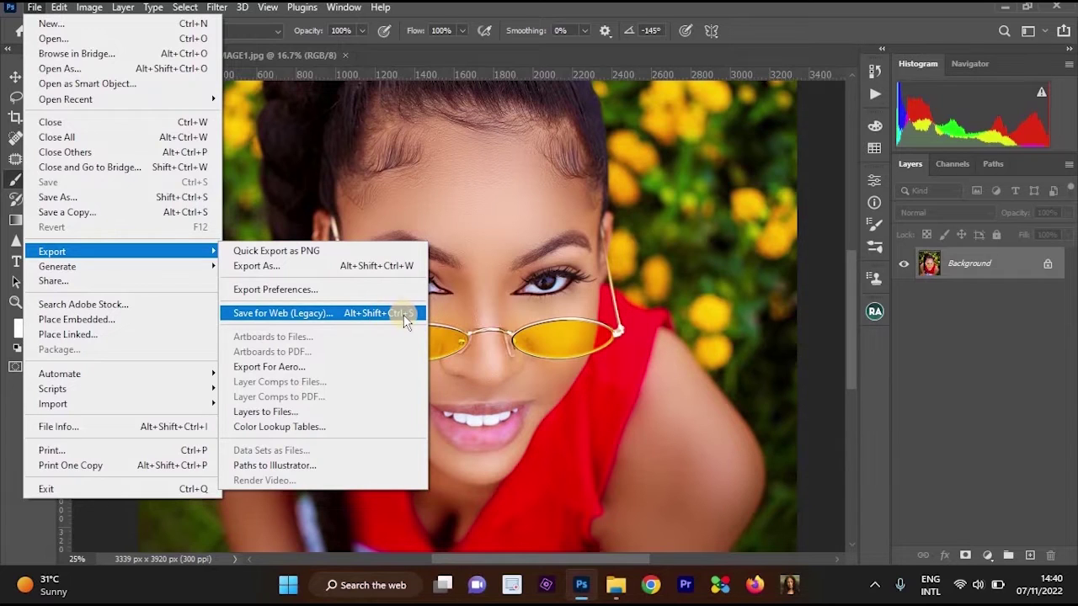
click(378, 313)
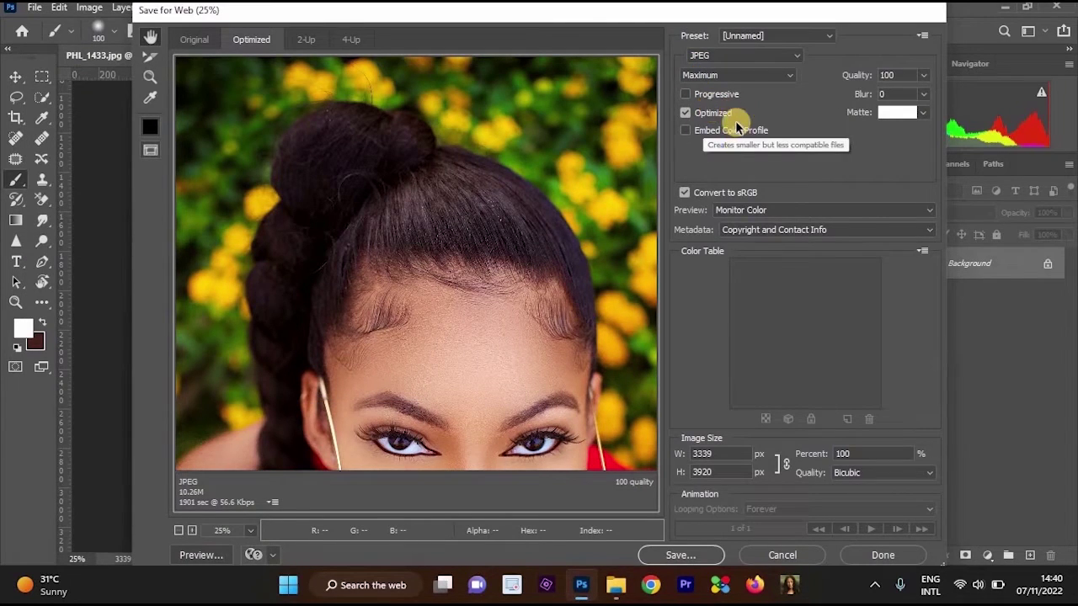
click(712, 55)
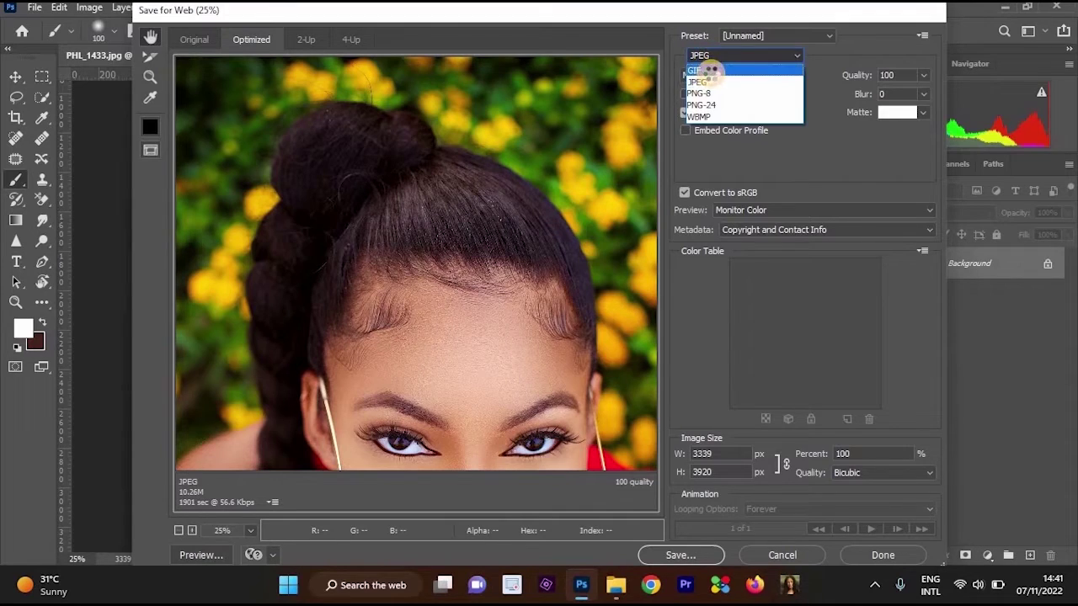
click(710, 71)
key(ctrl+minus)
key(ctrl+minus)
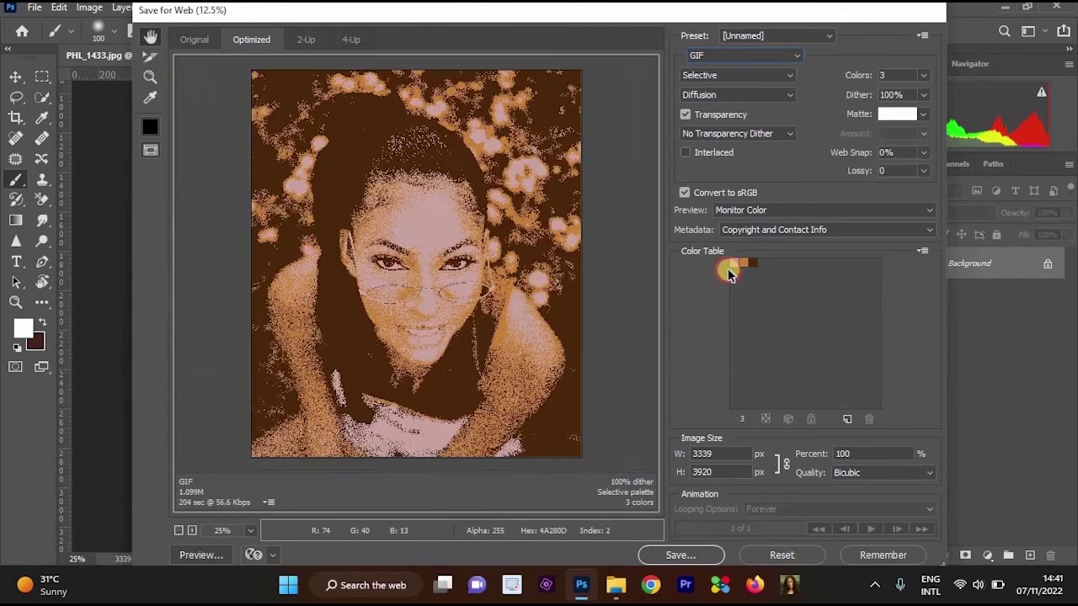
key(ctrl+plus)
key(ctrl+plus)
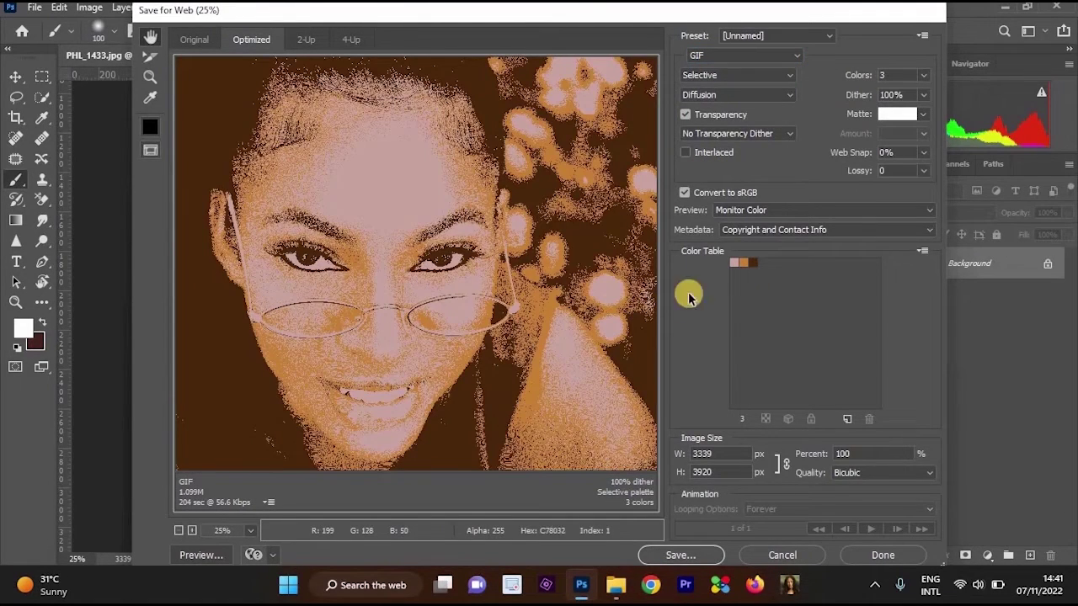
Set the GIF's number of colors to 256 and examine the preview of the portrait
click(884, 75)
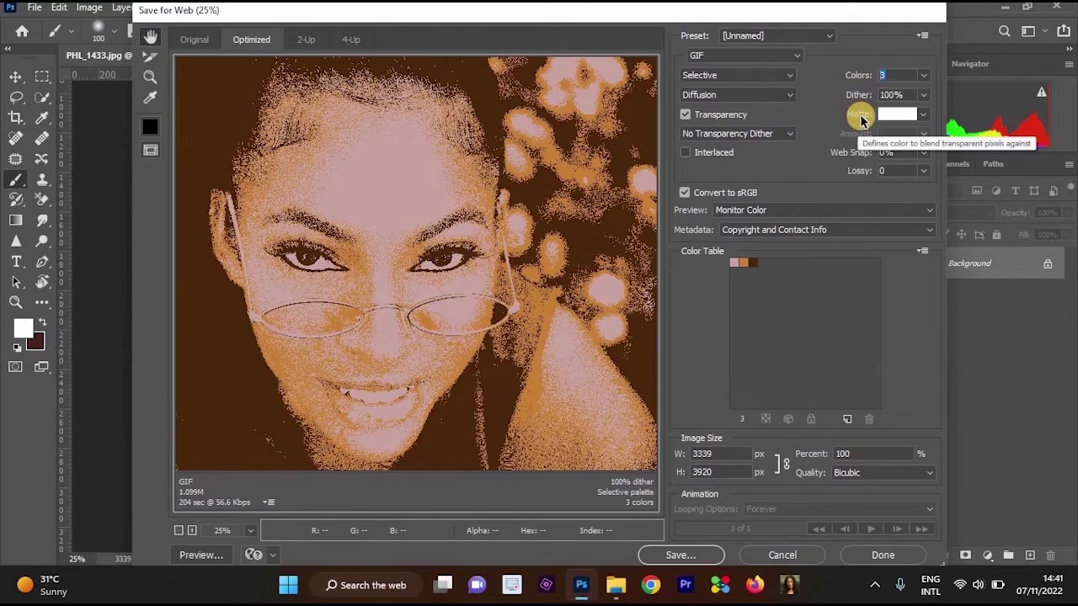
text(256)
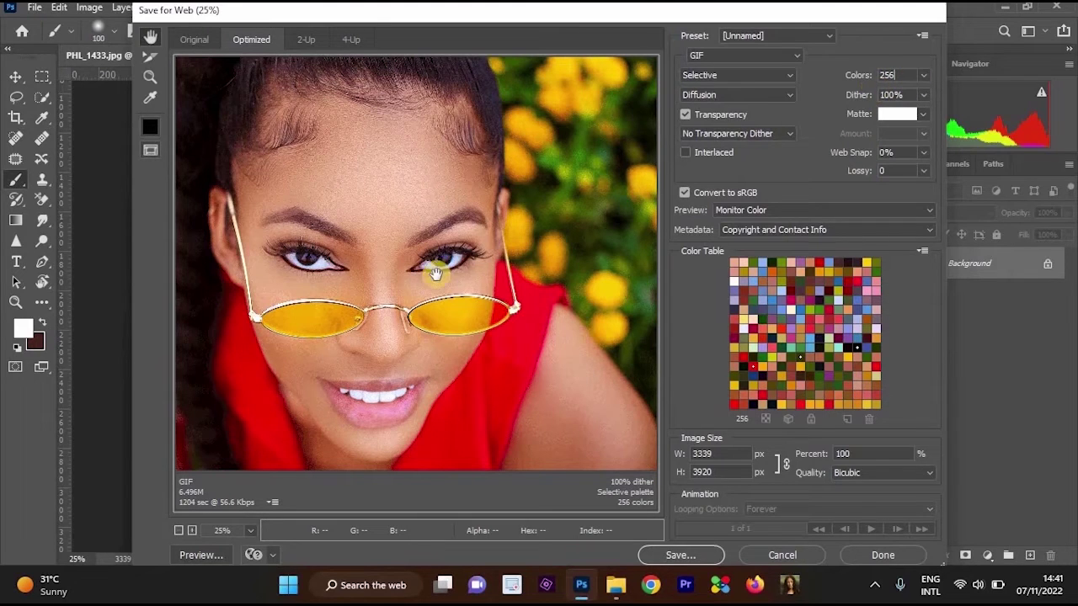
key(ctrl+minus)
key(ctrl+minus)
ctrl+click(466, 298)
ctrl+click(467, 298)
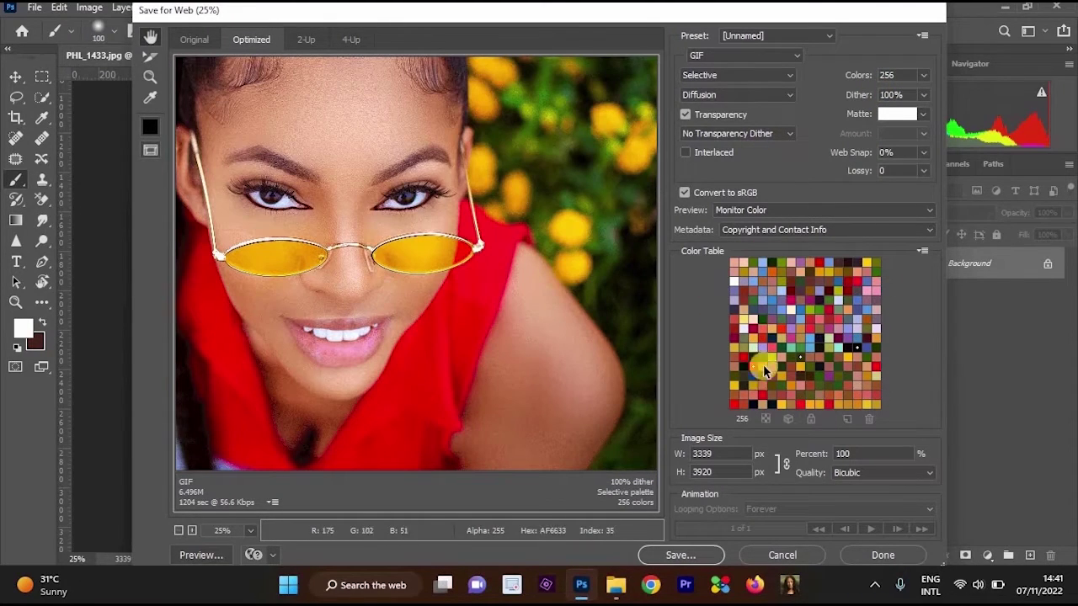
alt+click(426, 260)
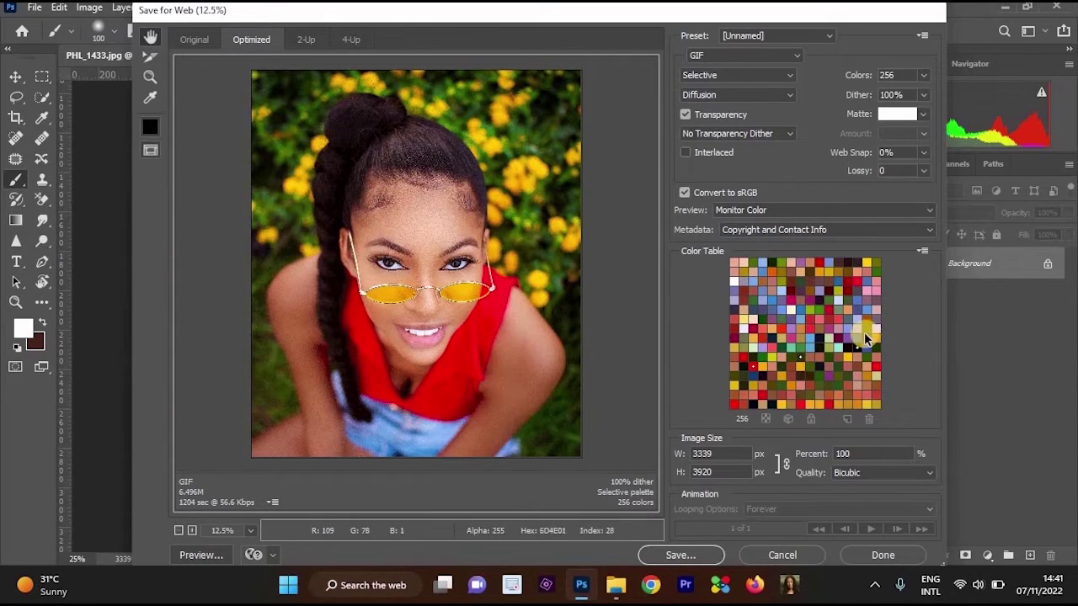
Reduce the GIF to 5 colors and check the preview of the portrait
click(890, 77)
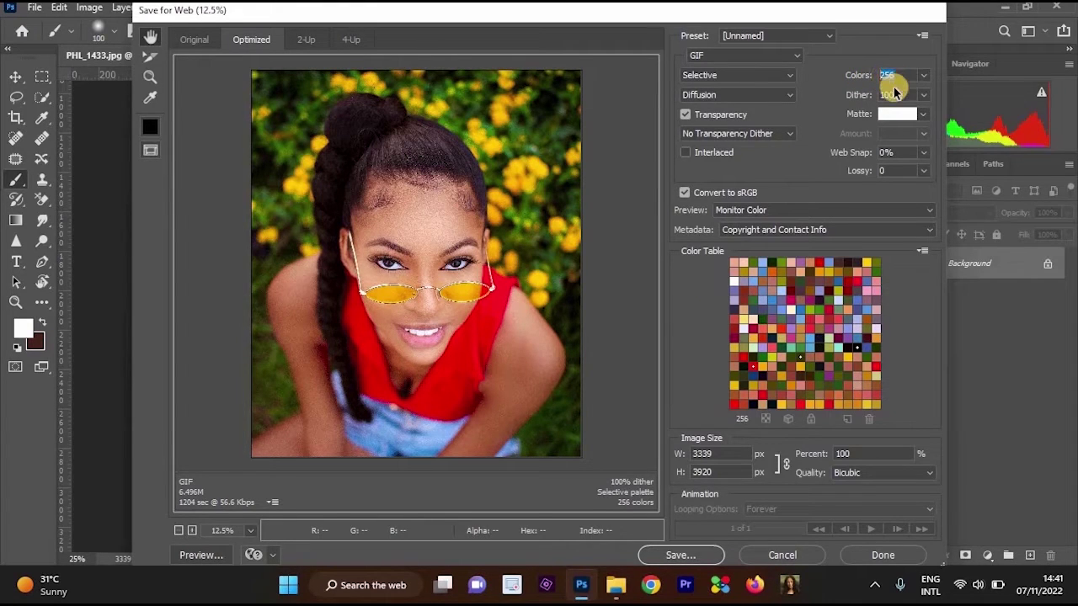
text(5)
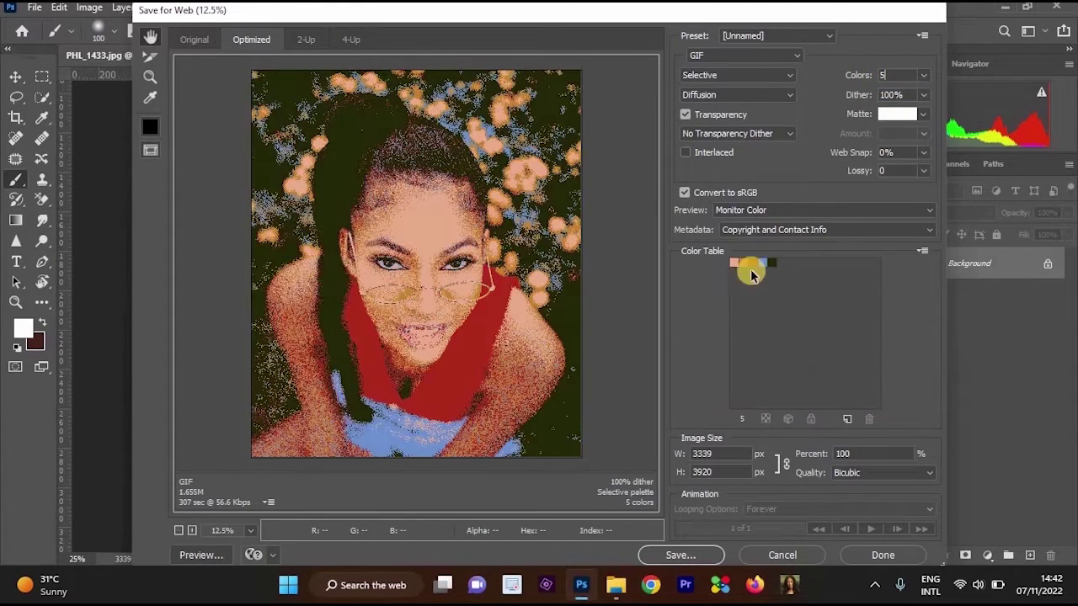
ctrl+click(495, 273)
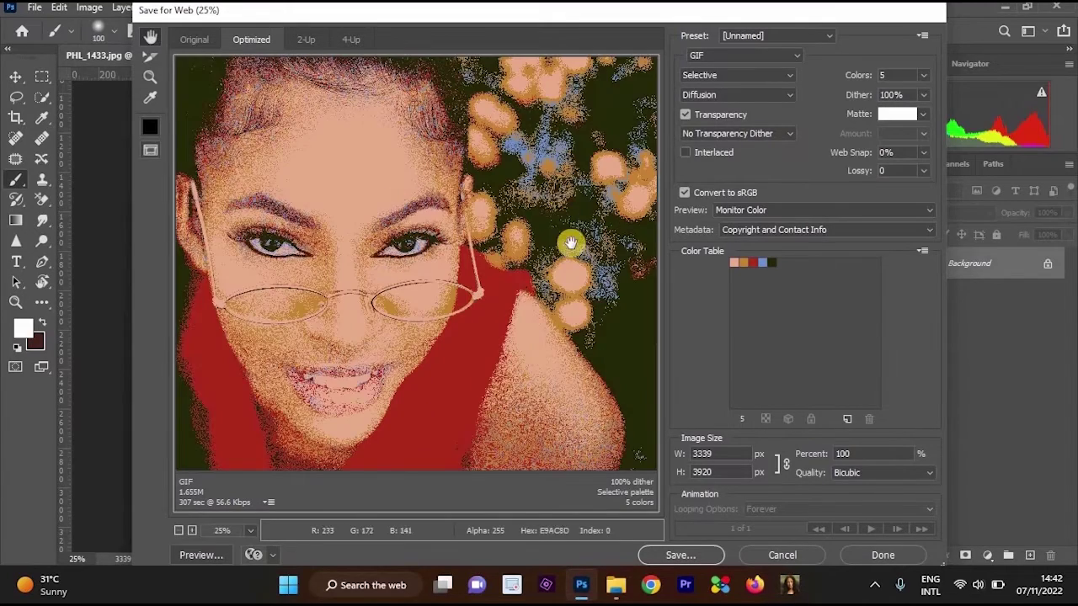
alt+click(483, 292)
alt+click(482, 292)
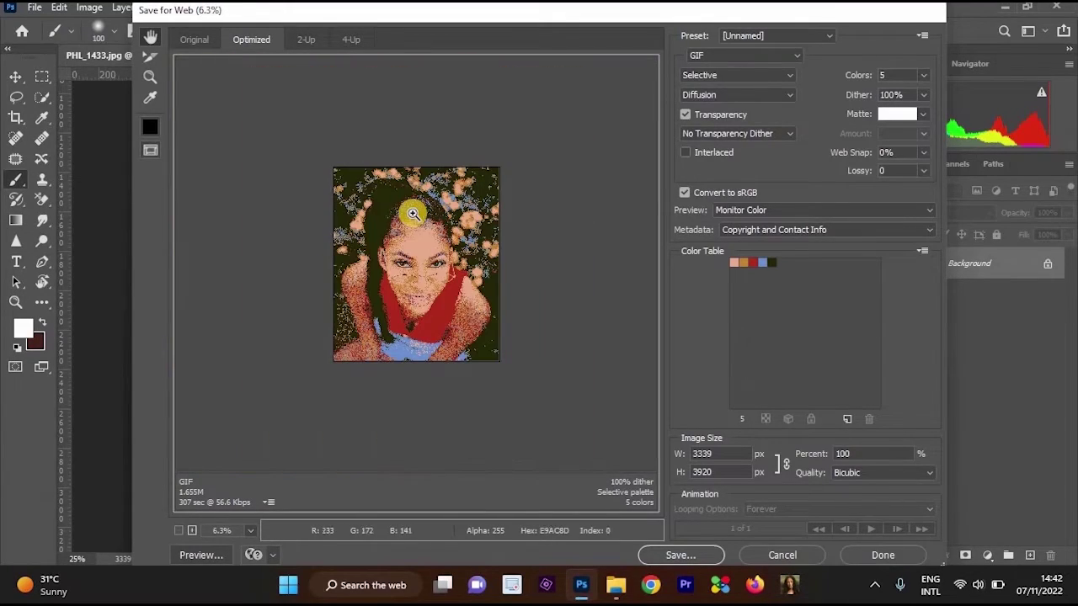
ctrl+click(418, 301)
ctrl+click(438, 220)
drag(425, 308, 480, 232)
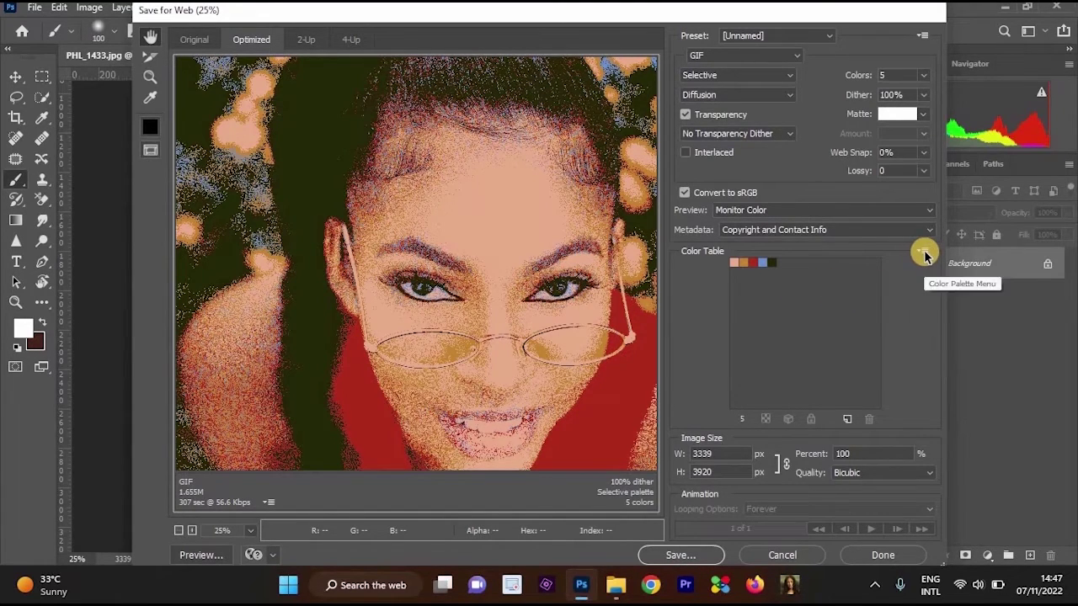
Save the color table as DETTY TABLE in the Pictures folder, and close Save for Web without exporting the image
click(923, 254)
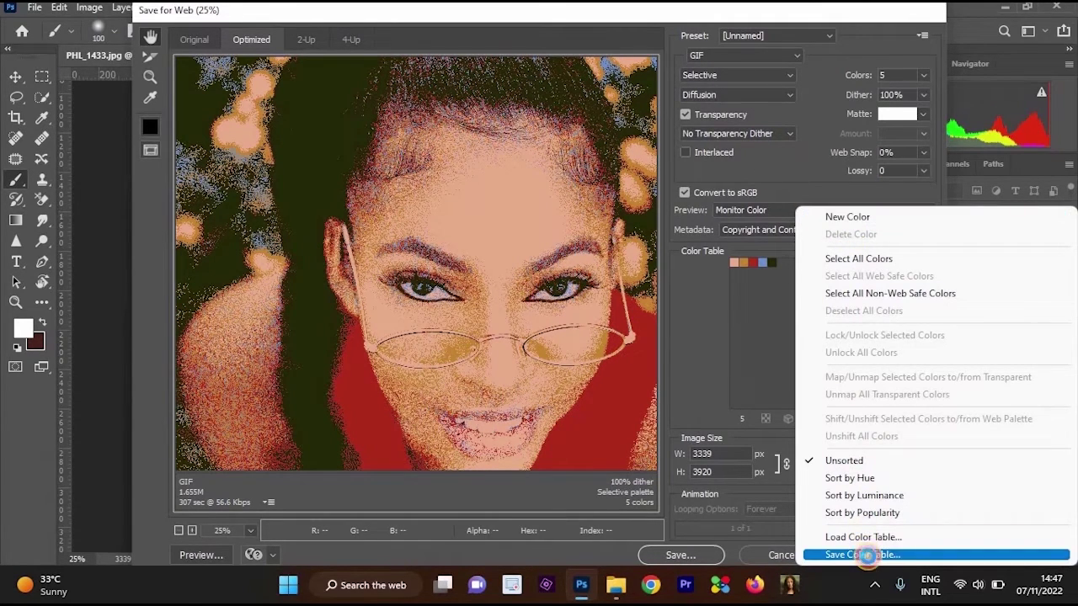
click(863, 554)
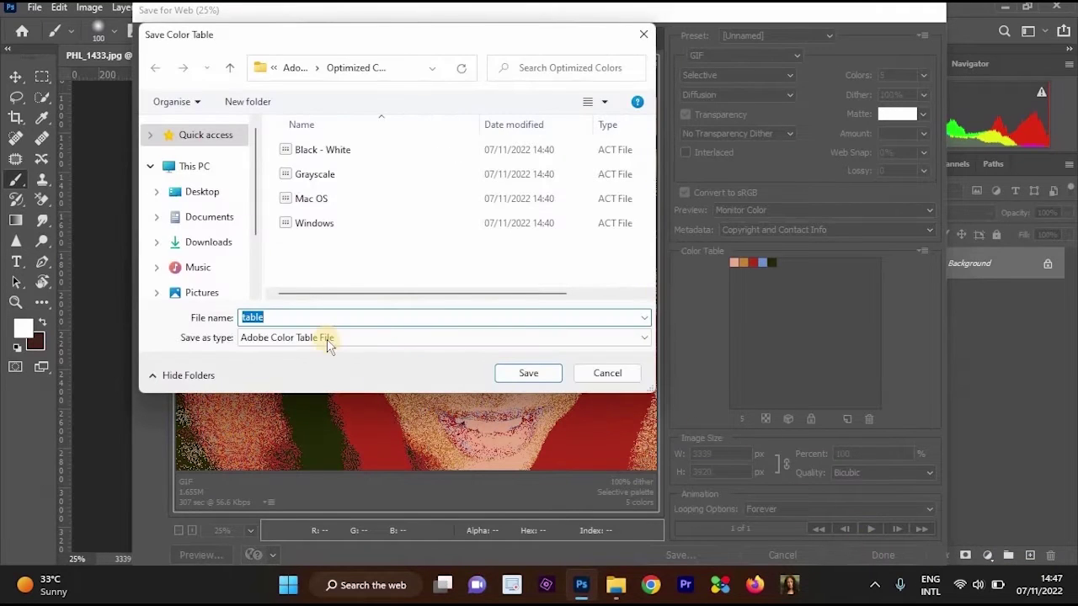
click(215, 270)
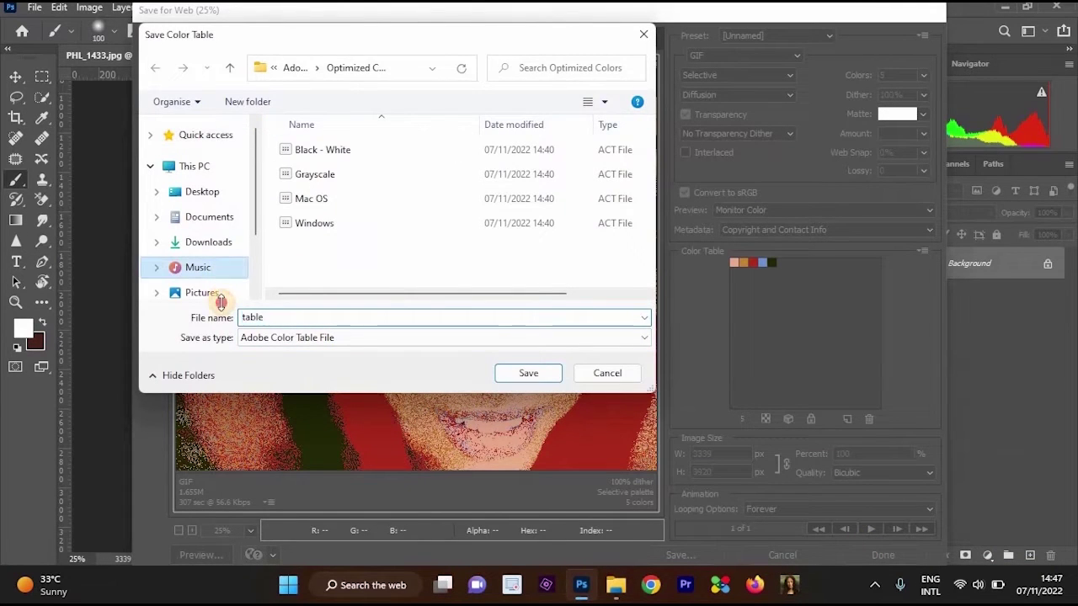
click(221, 295)
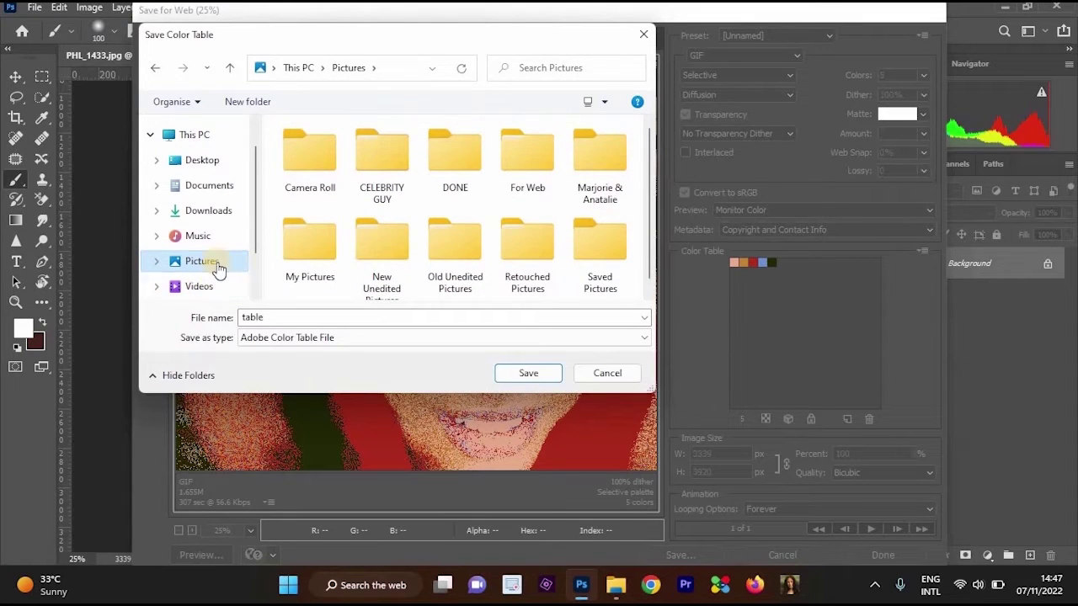
click(196, 317)
text(DETTY T)
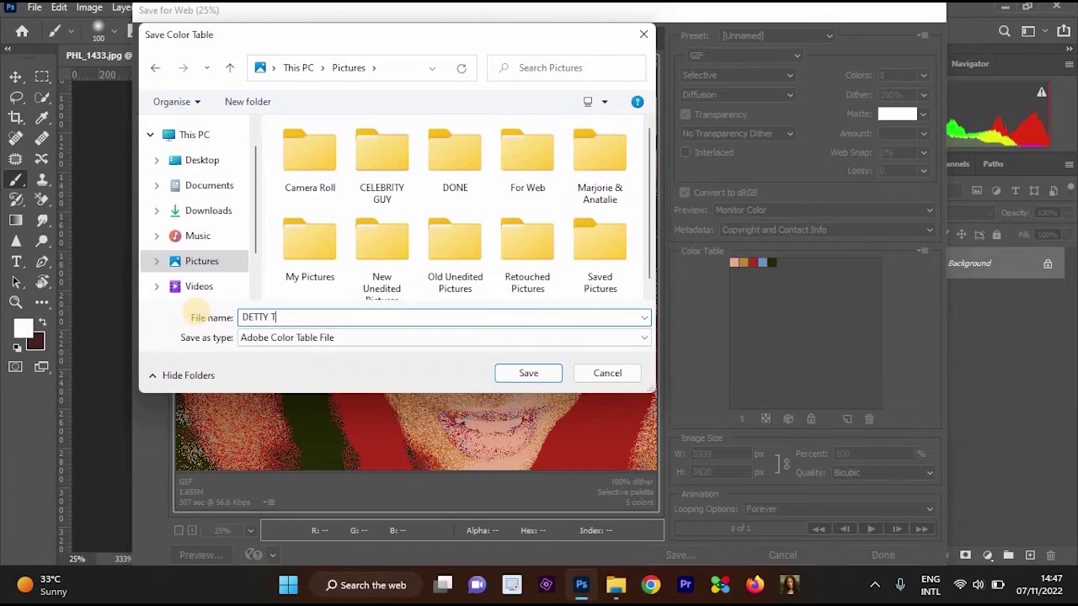
text(ABLE)
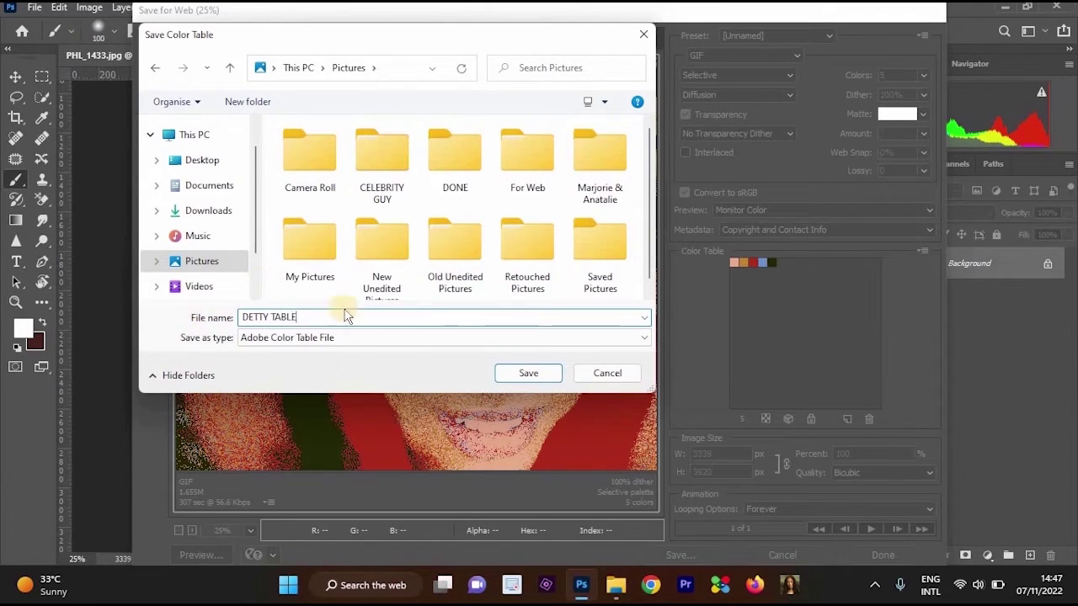
click(528, 372)
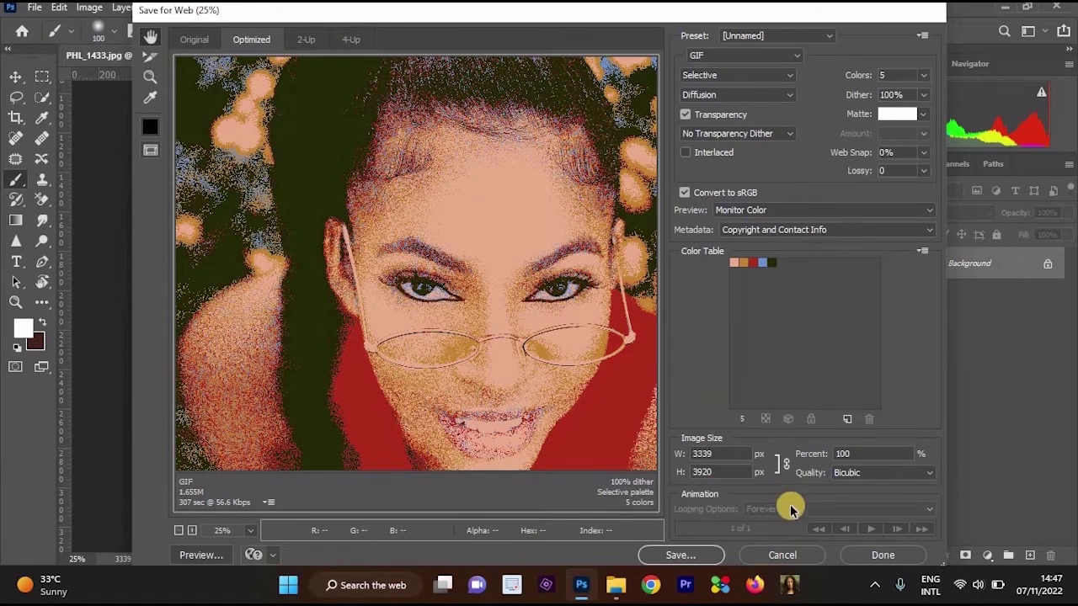
click(776, 555)
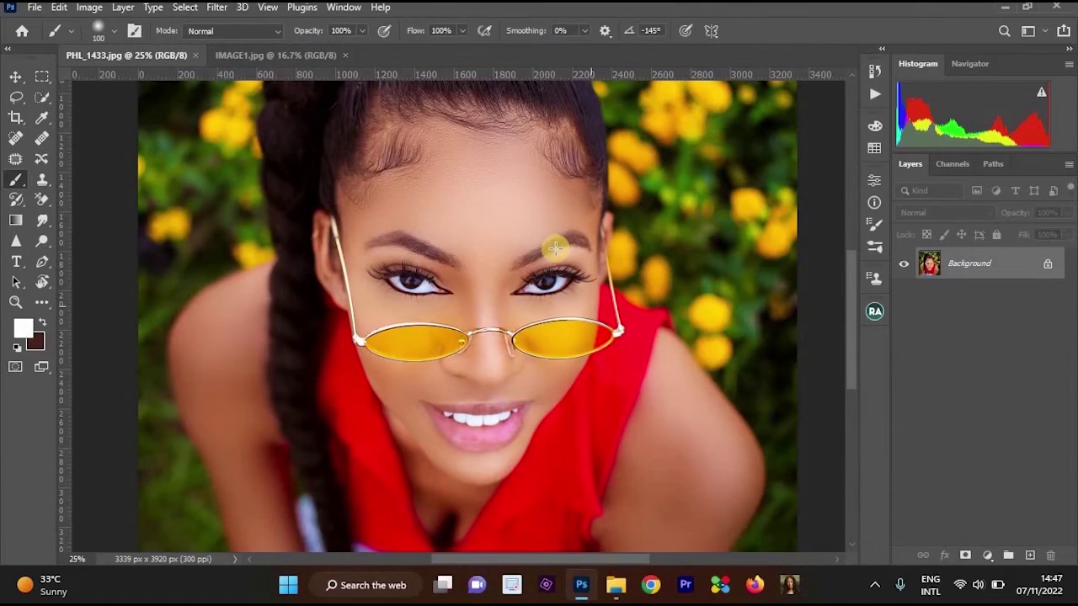
Switch to the IMAGE1.jpg document and look over the portrait
click(306, 61)
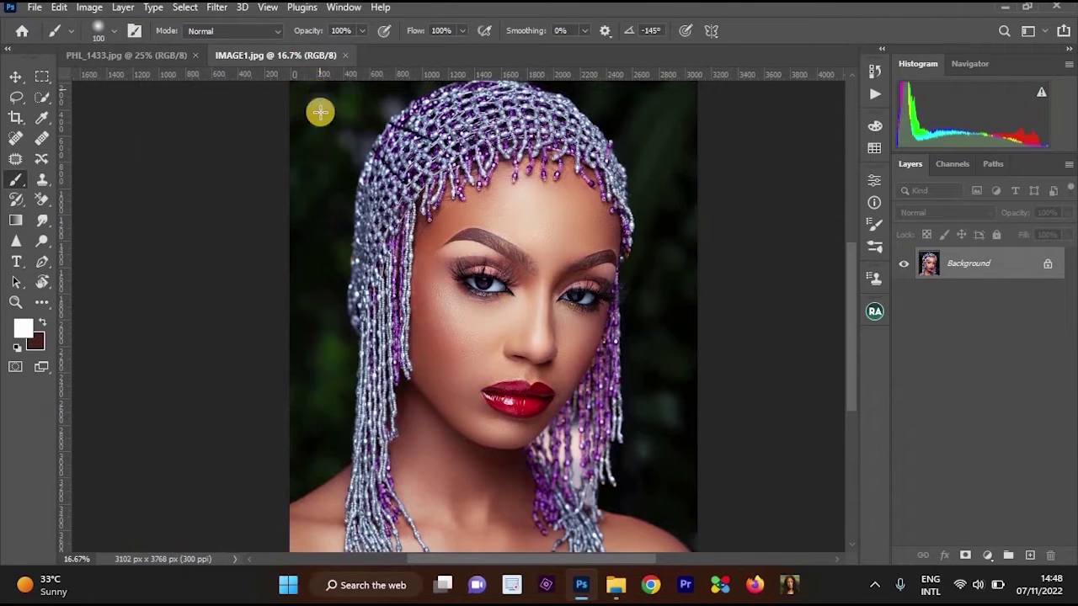
key(ctrl+plus)
drag(551, 255, 537, 194)
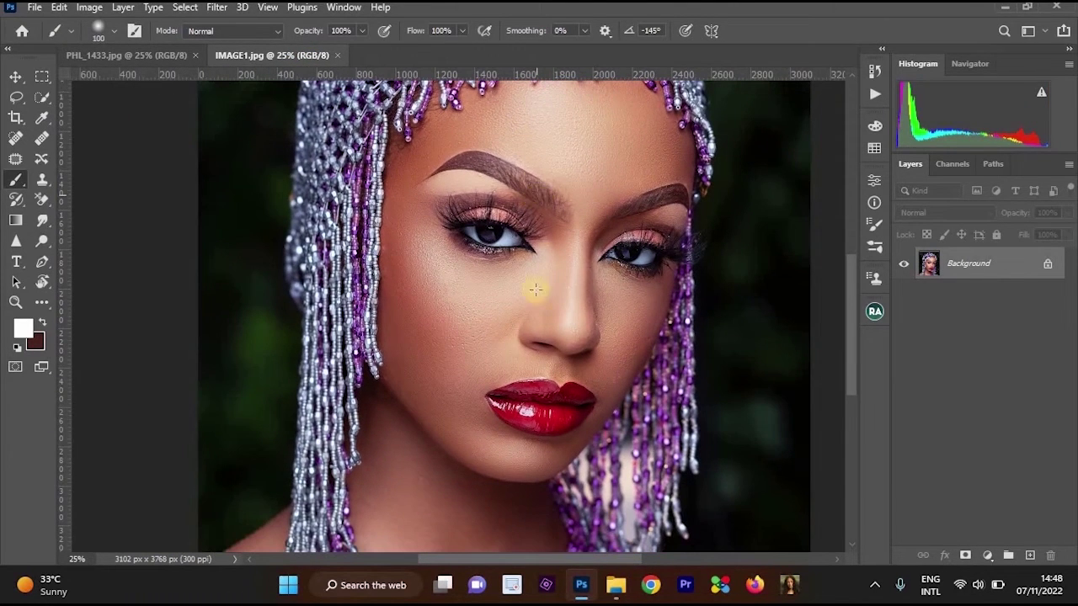
scroll(645, 243, down, 1)
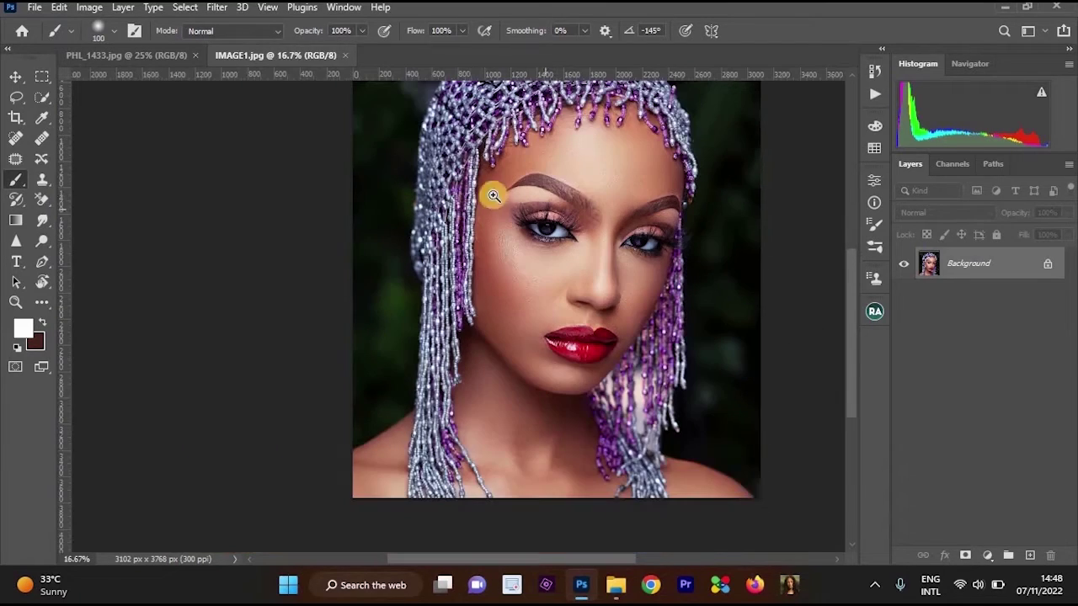
Add a Gradient Map adjustment layer above the Background of IMAGE1.jpg
scroll(488, 227, up, 1)
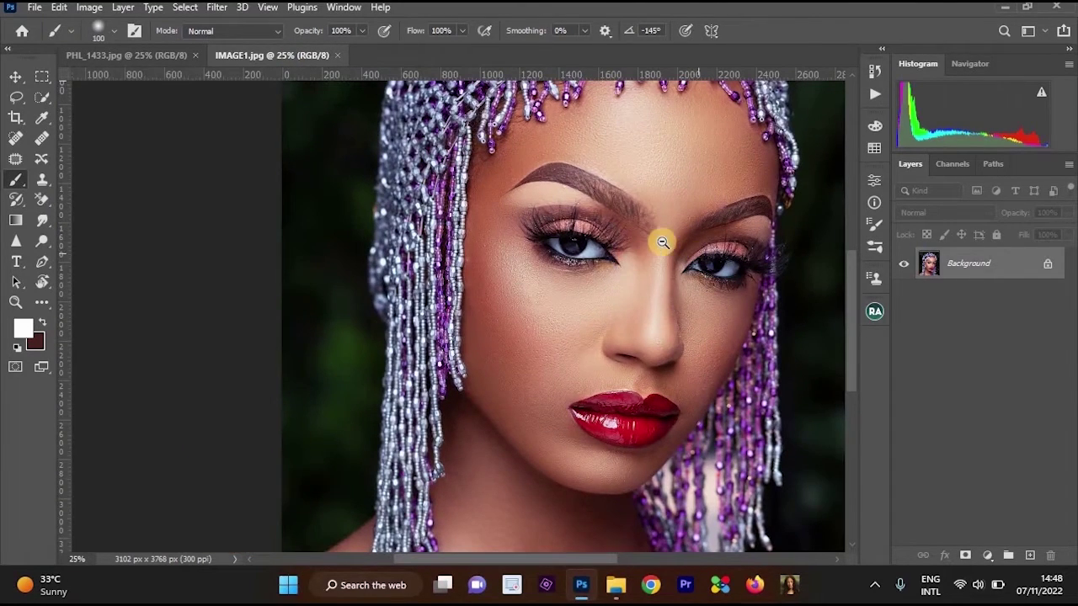
scroll(673, 253, down, 1)
scroll(712, 379, down, 1)
scroll(631, 342, up, 1)
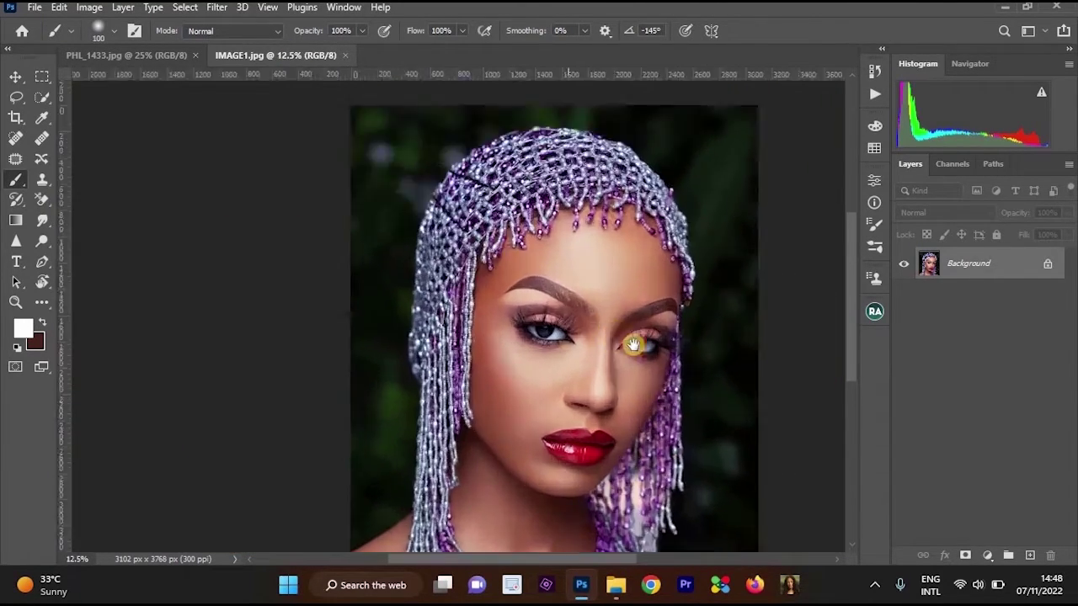
click(987, 557)
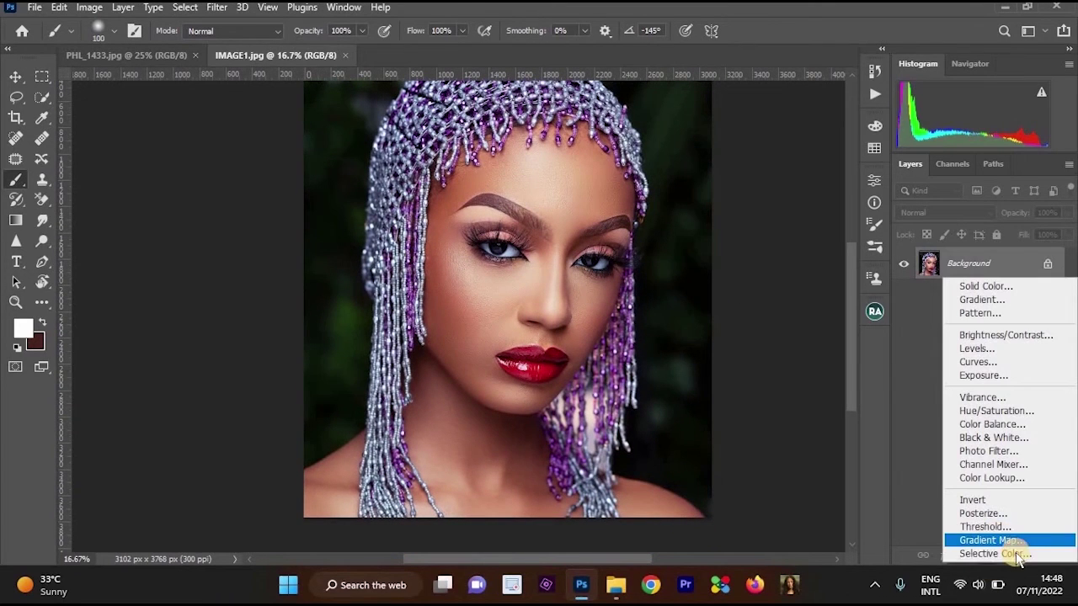
click(1010, 540)
scroll(522, 211, up, 1)
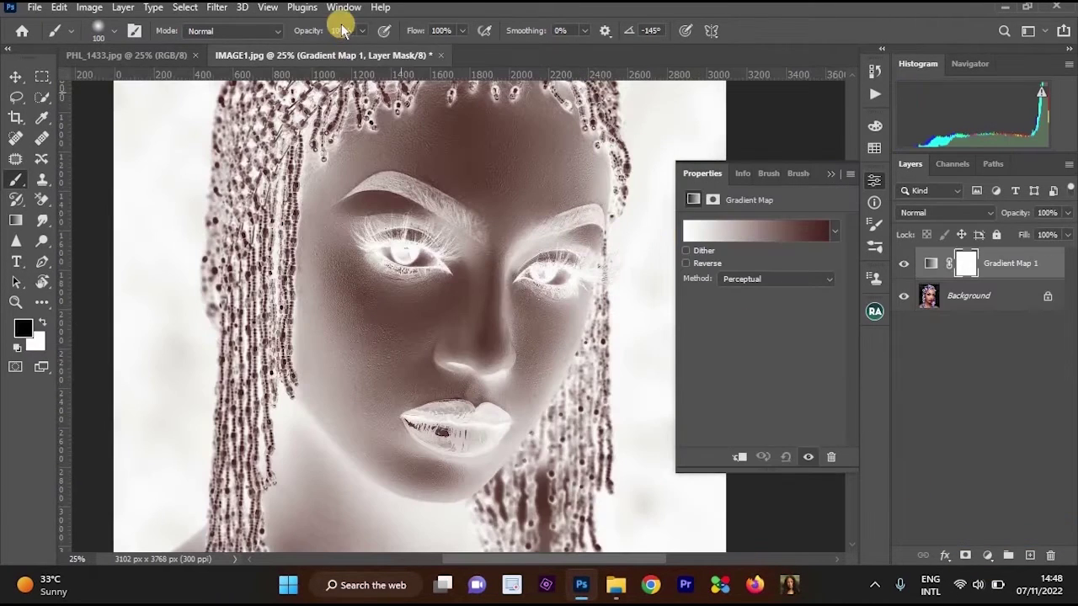
Show the Swatches panel and enlarge it so more swatch groups fit in the list
click(342, 10)
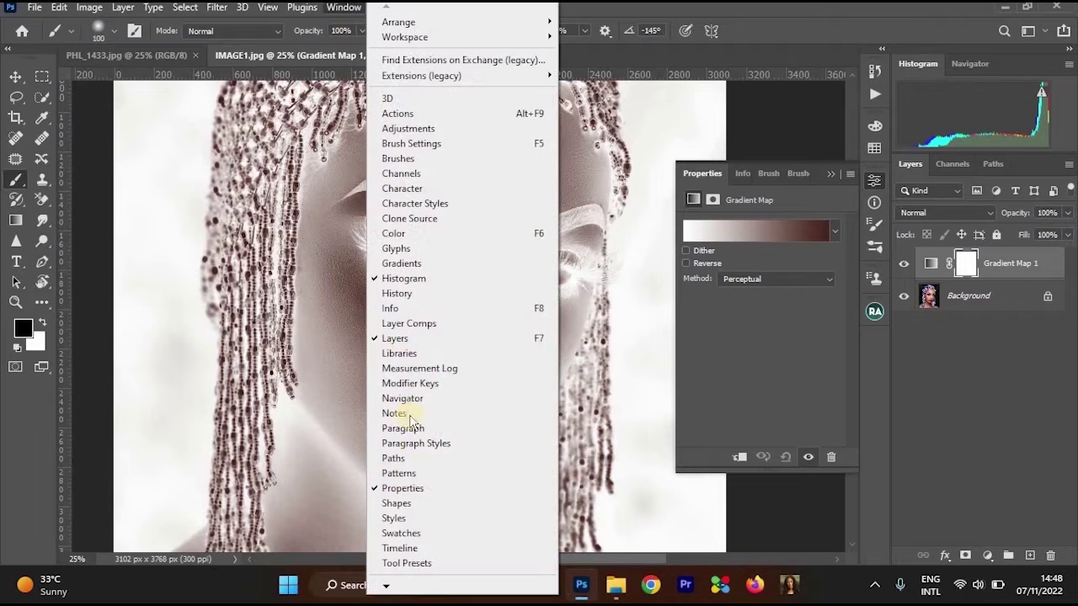
click(421, 533)
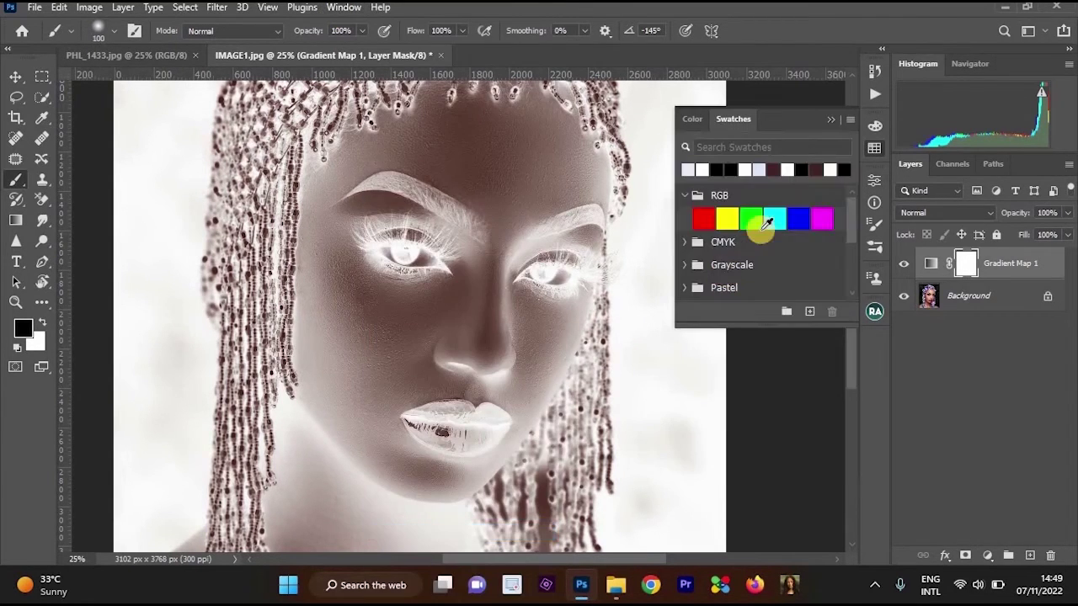
drag(799, 335, 802, 377)
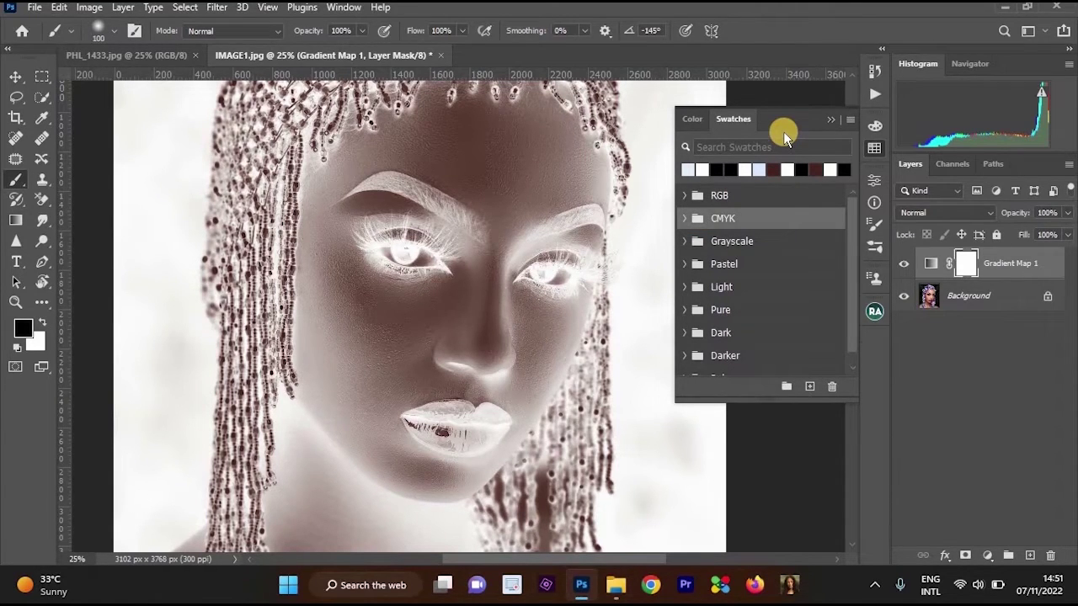
Import the DETTY TABLE color table (*.ACT) from the Pictures folder into the swatches and expand its group
click(853, 119)
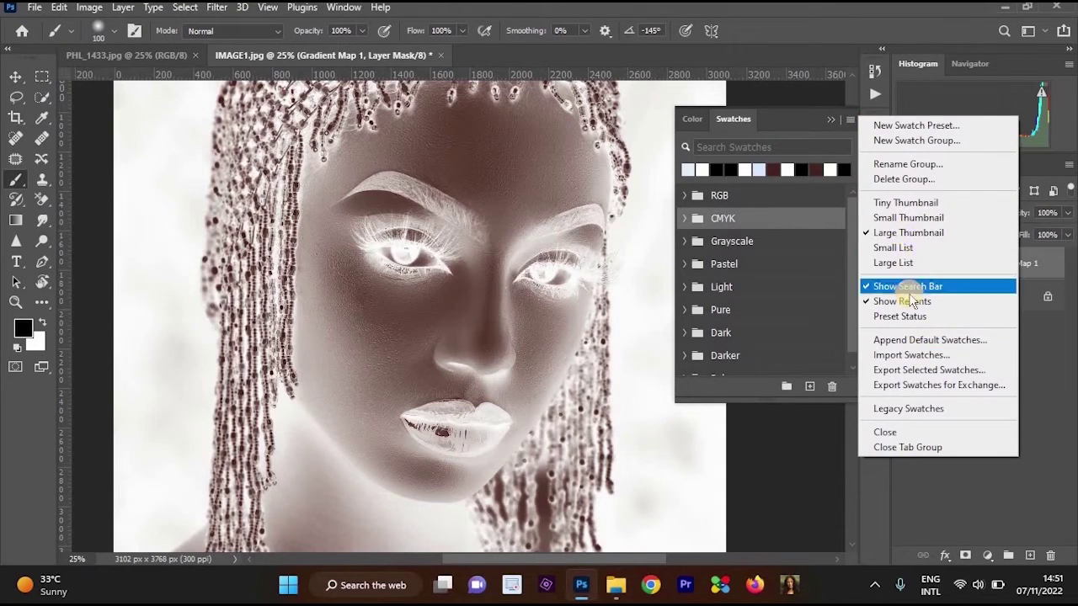
click(919, 356)
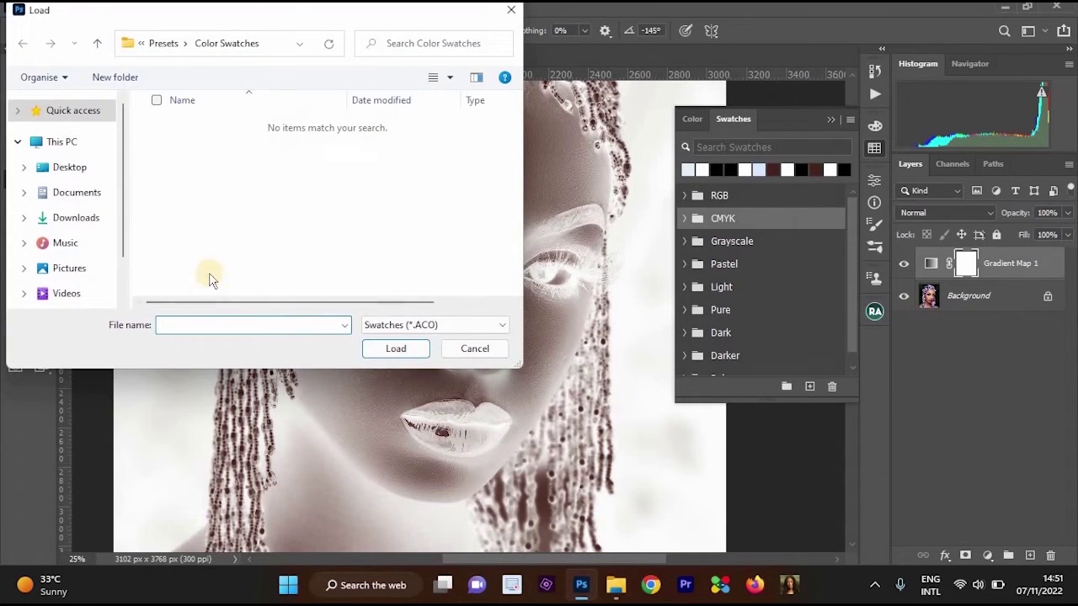
click(95, 274)
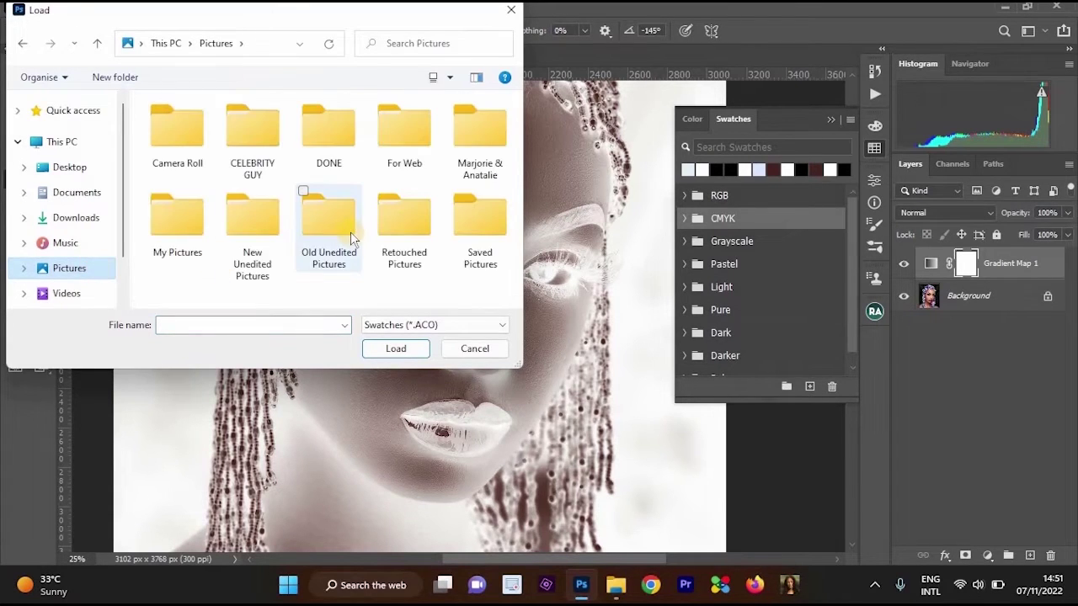
click(413, 325)
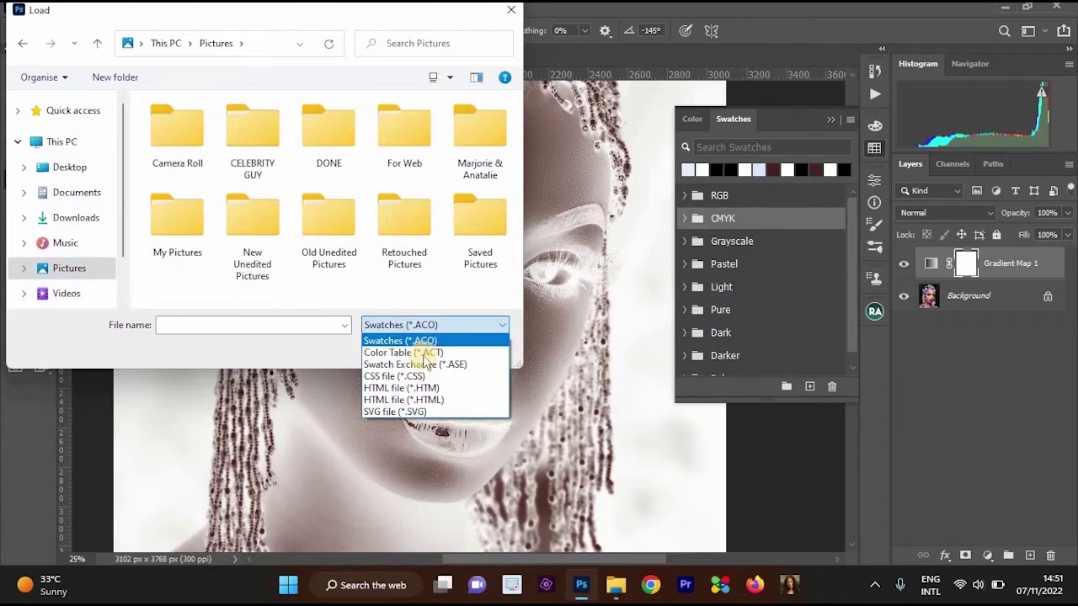
click(425, 353)
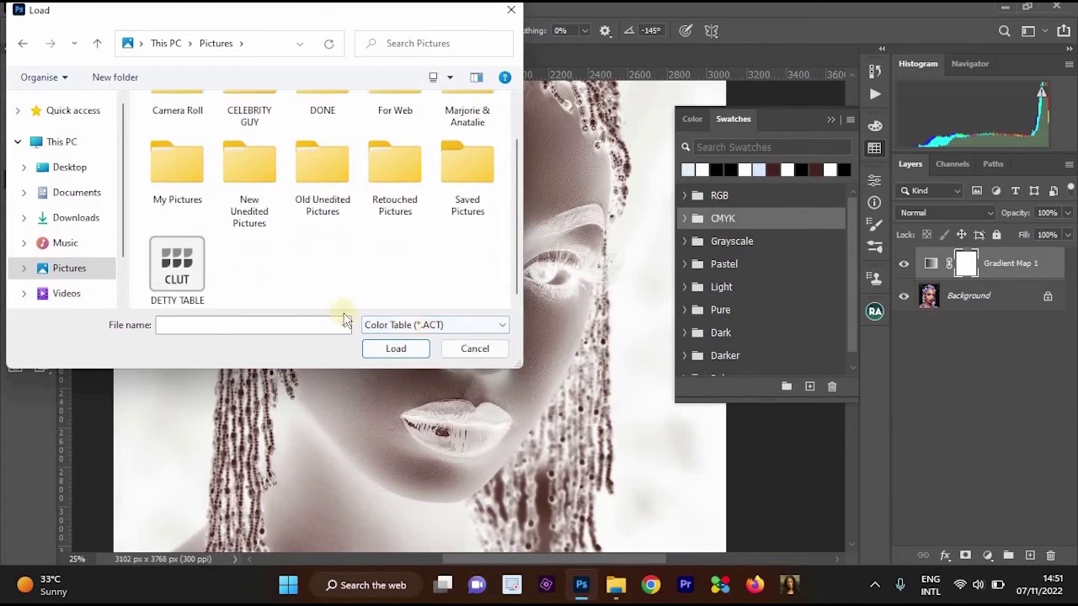
click(177, 274)
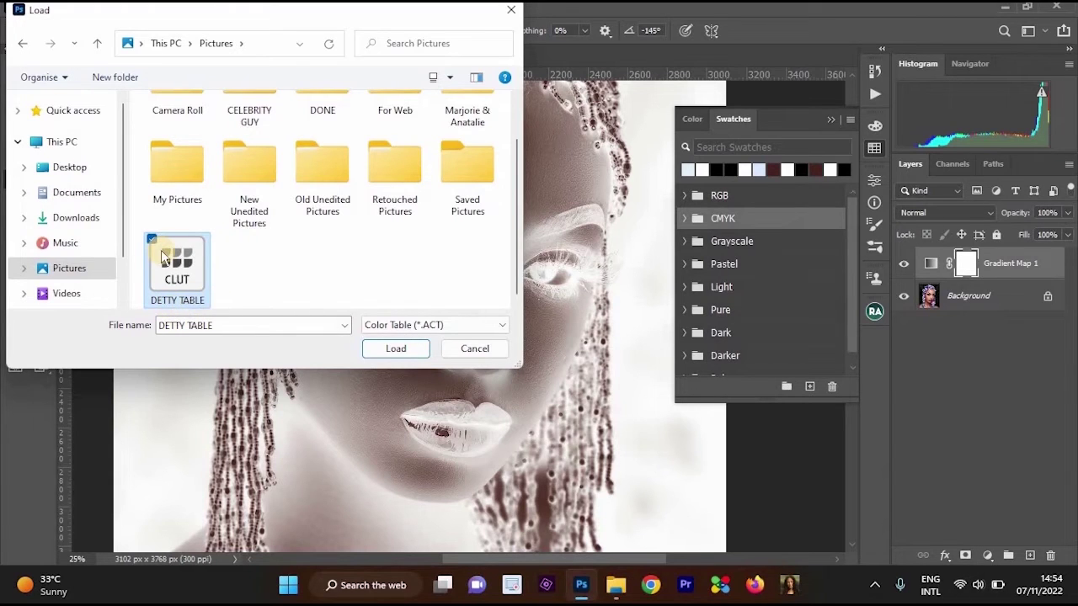
click(399, 354)
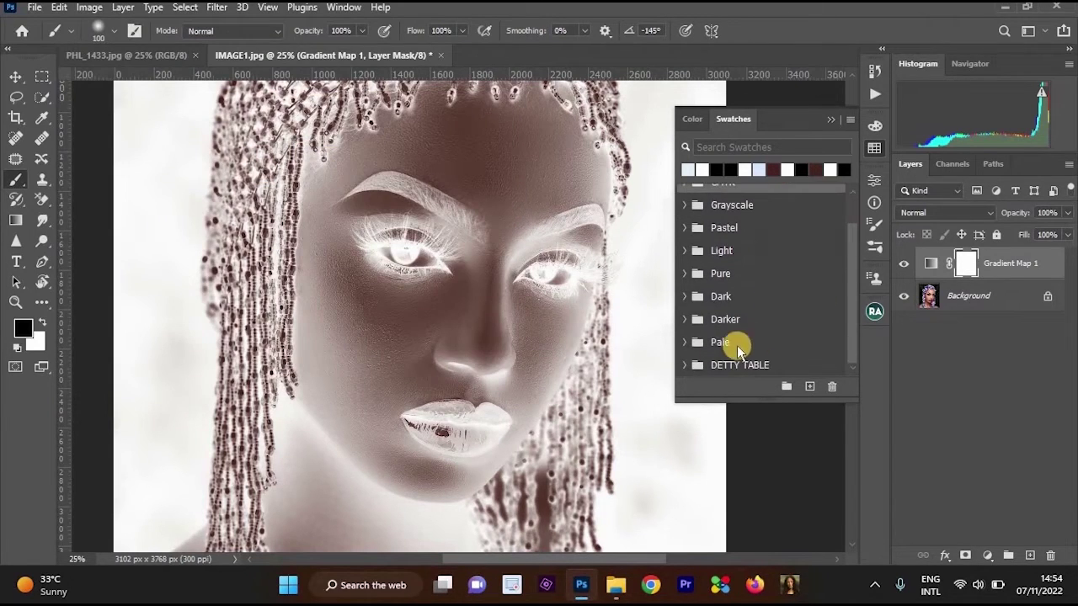
click(684, 364)
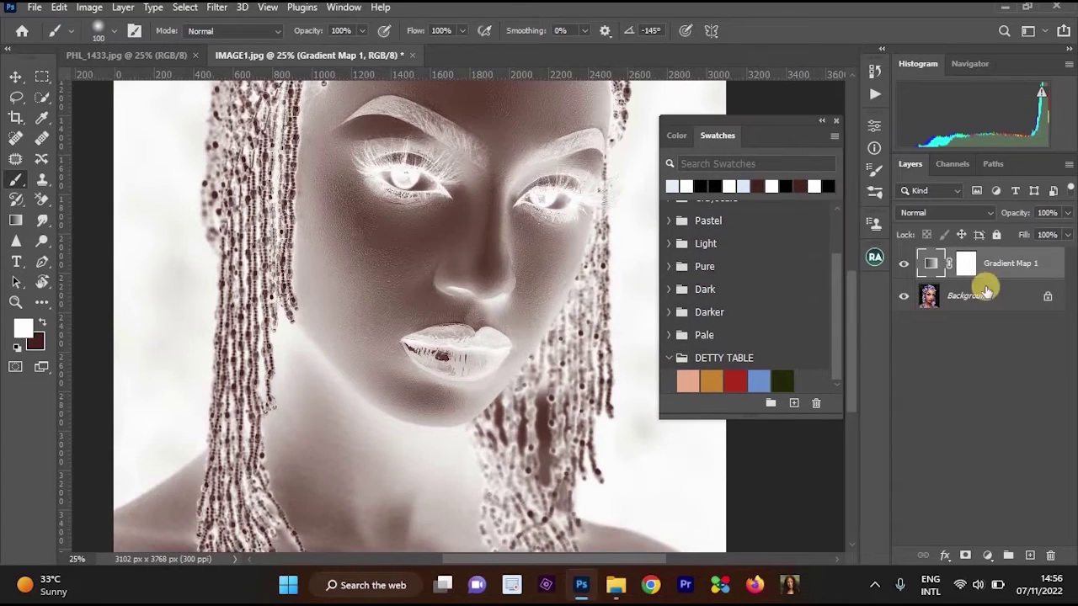
Open the Gradient Map's gradient for editing and arrange the Gradient Editor beside the Swatches panel, with the DETTY TABLE colors and all stop settings visible
click(931, 268)
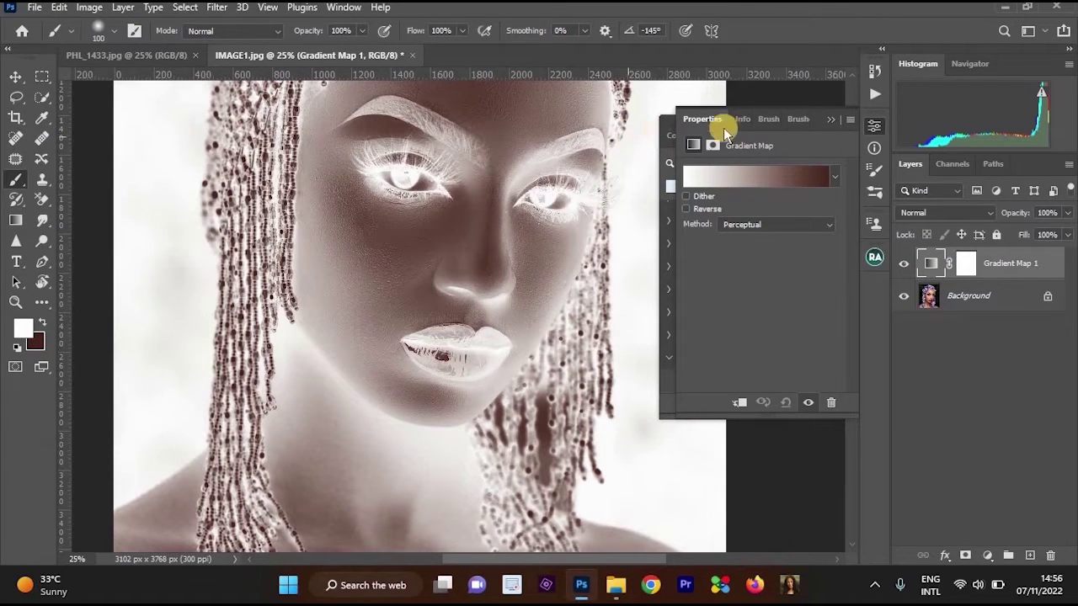
drag(667, 124, 530, 135)
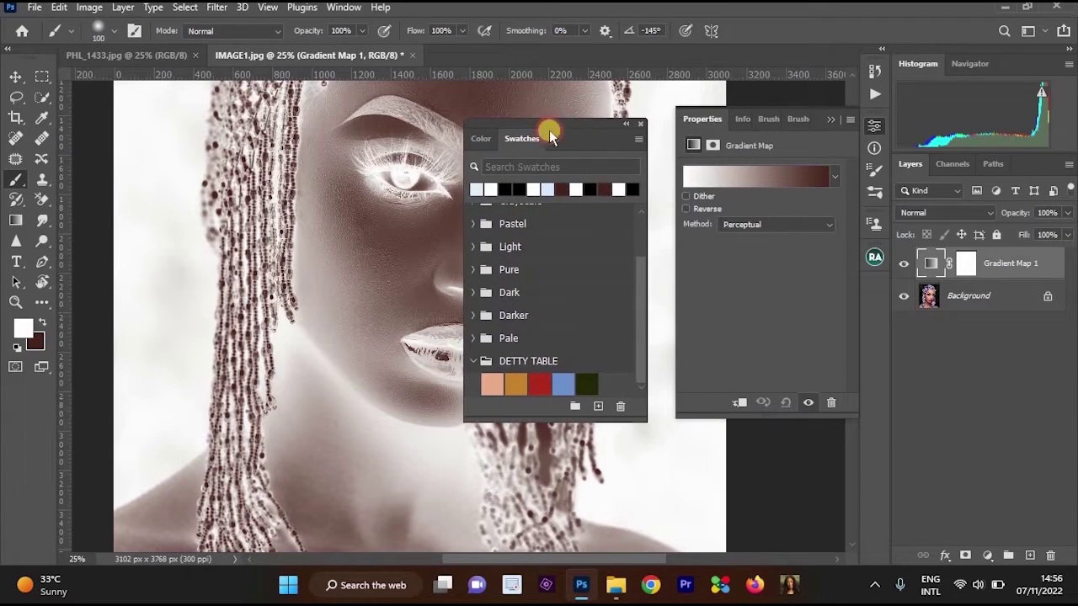
click(783, 180)
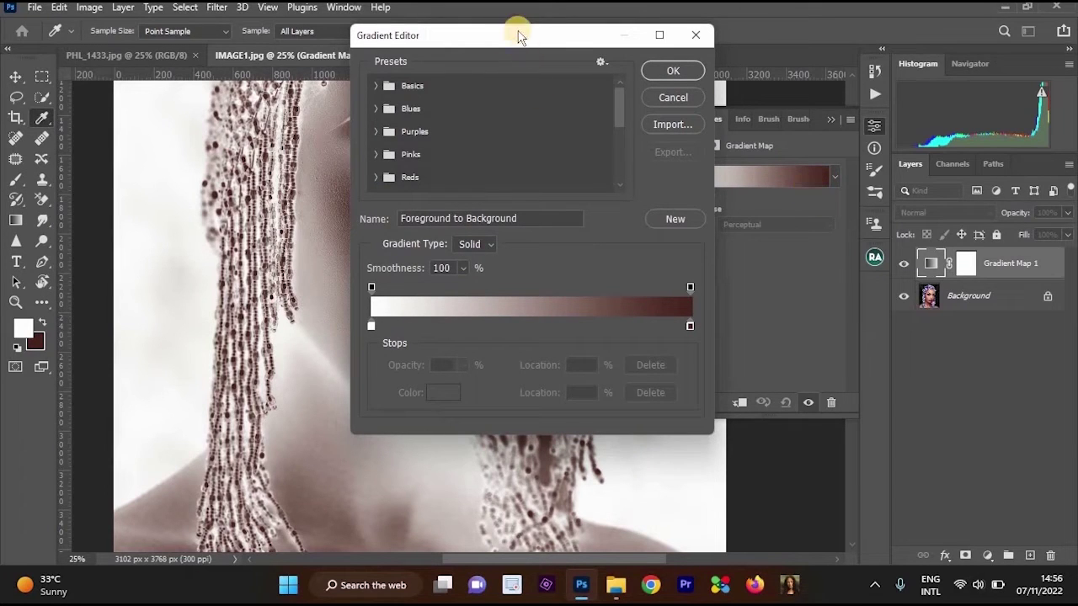
drag(529, 34, 899, 232)
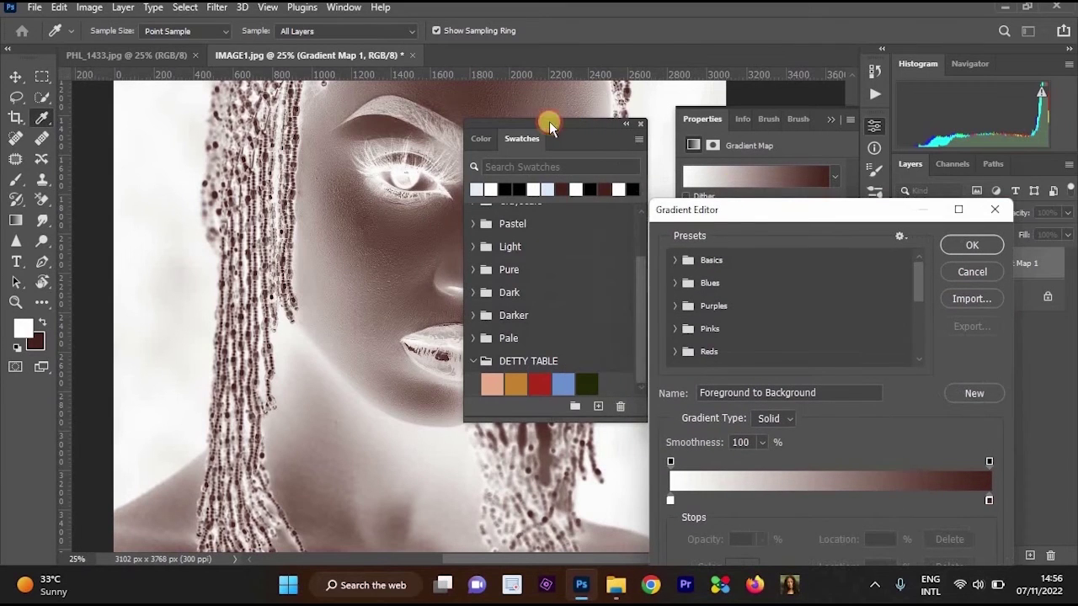
drag(550, 124, 511, 122)
drag(783, 210, 778, 213)
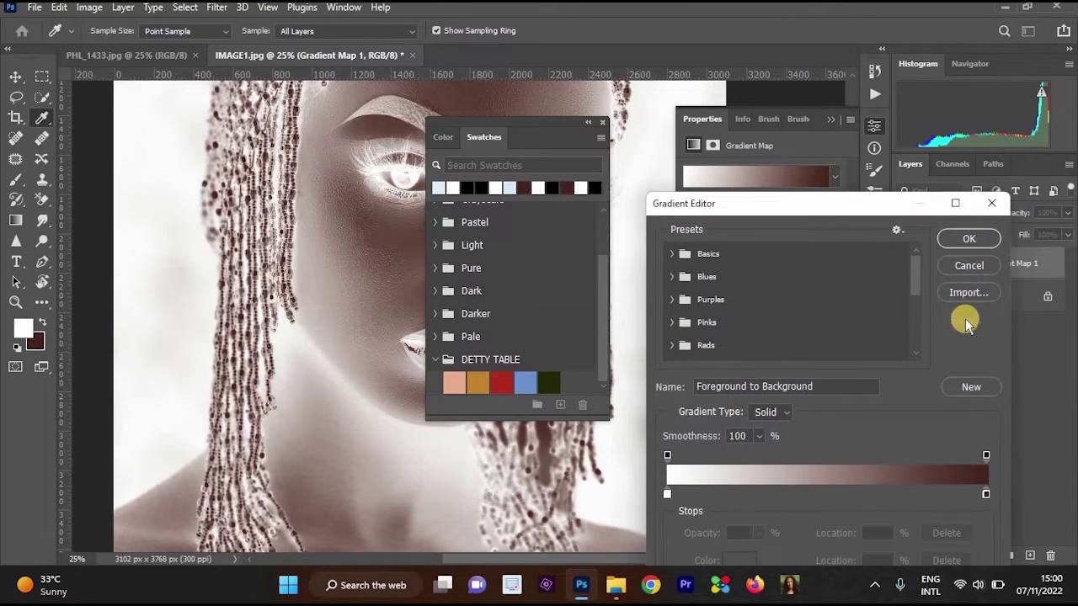
click(818, 205)
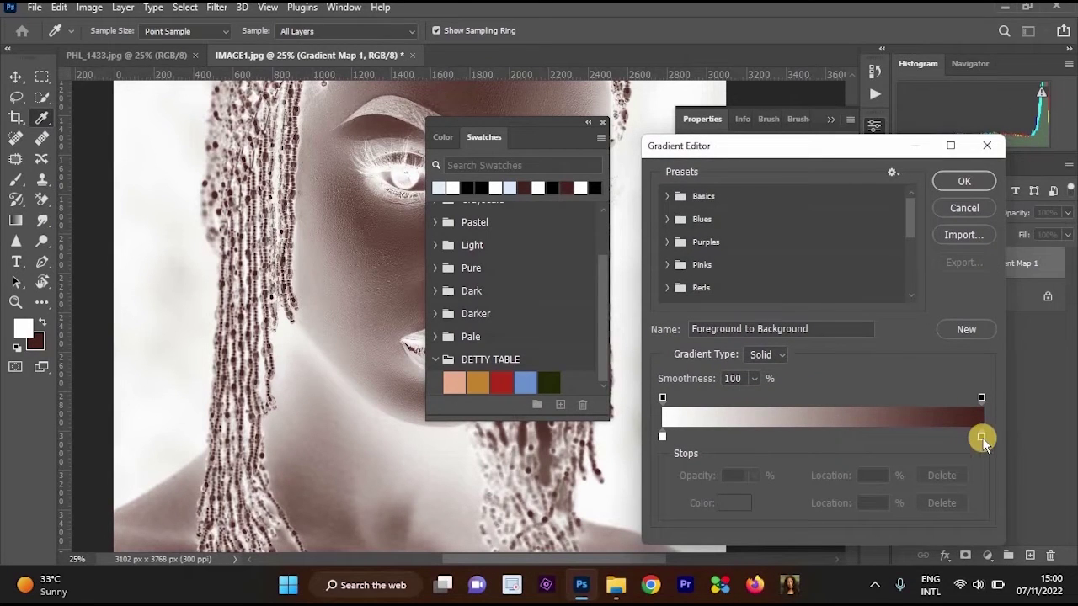
Give the gradient's end stop the peach DETTY TABLE swatch (e9ac8d) and set its location to 91%
click(981, 437)
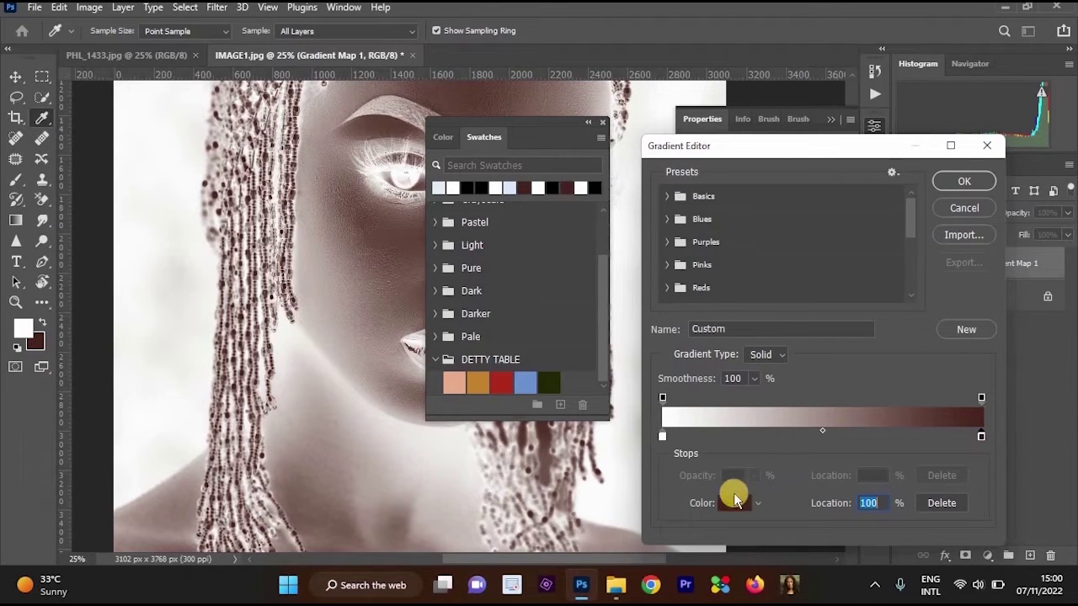
click(739, 505)
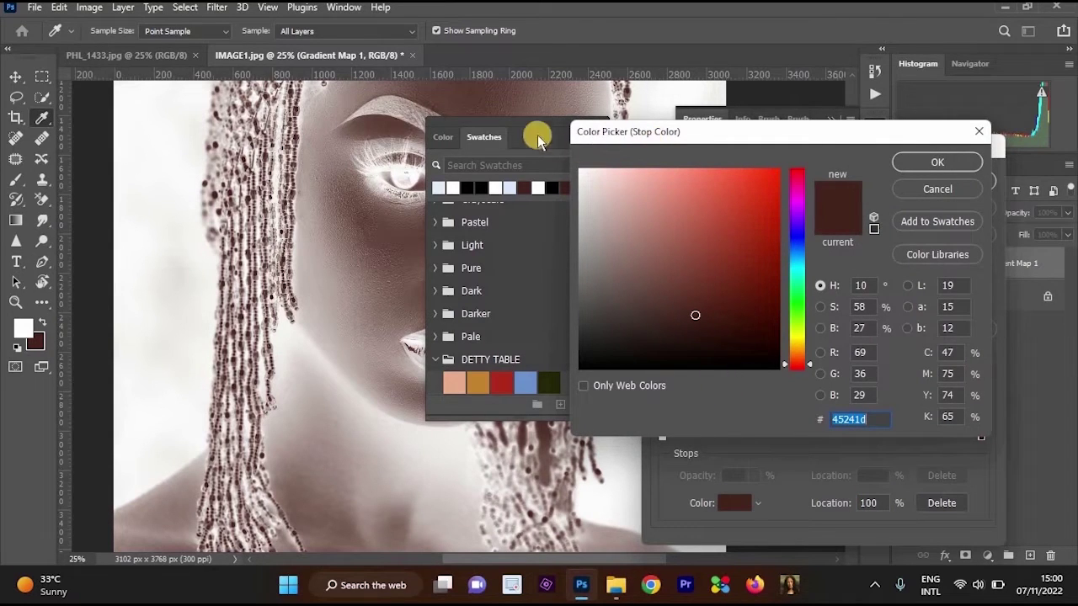
drag(447, 121, 356, 113)
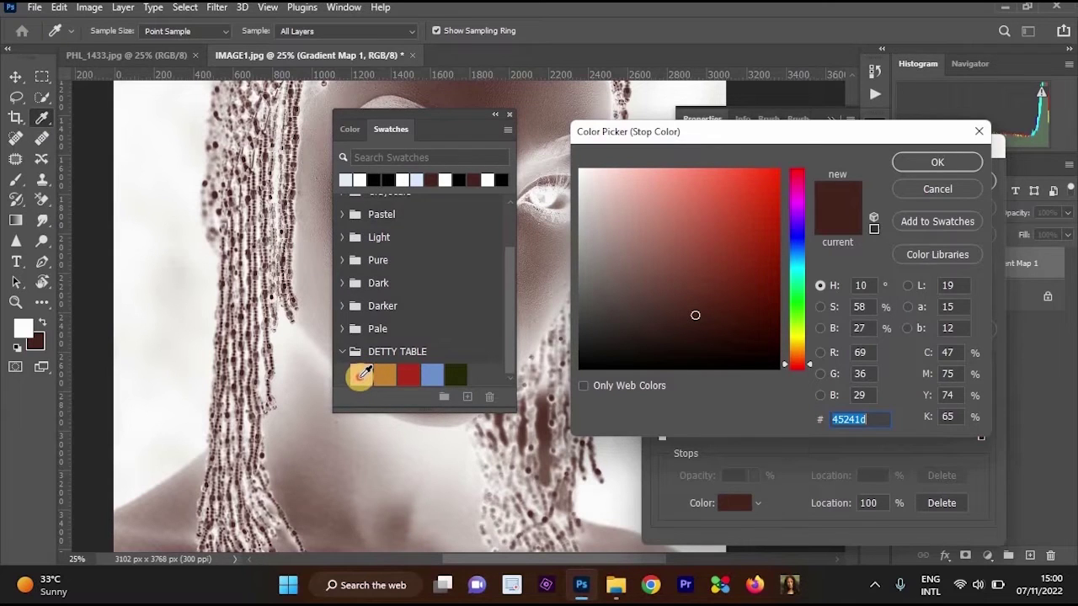
click(361, 376)
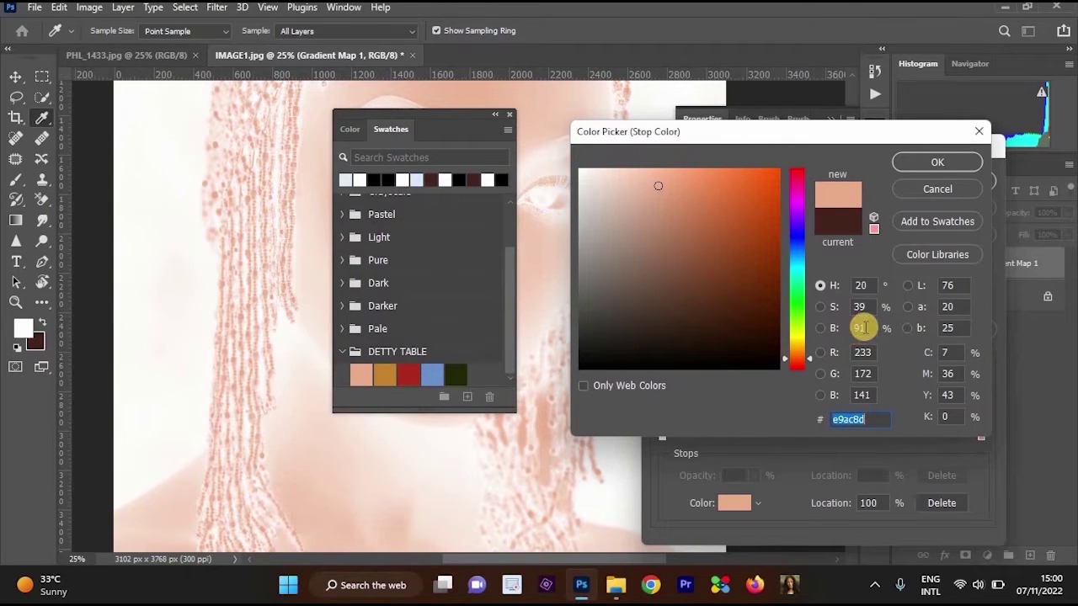
click(863, 333)
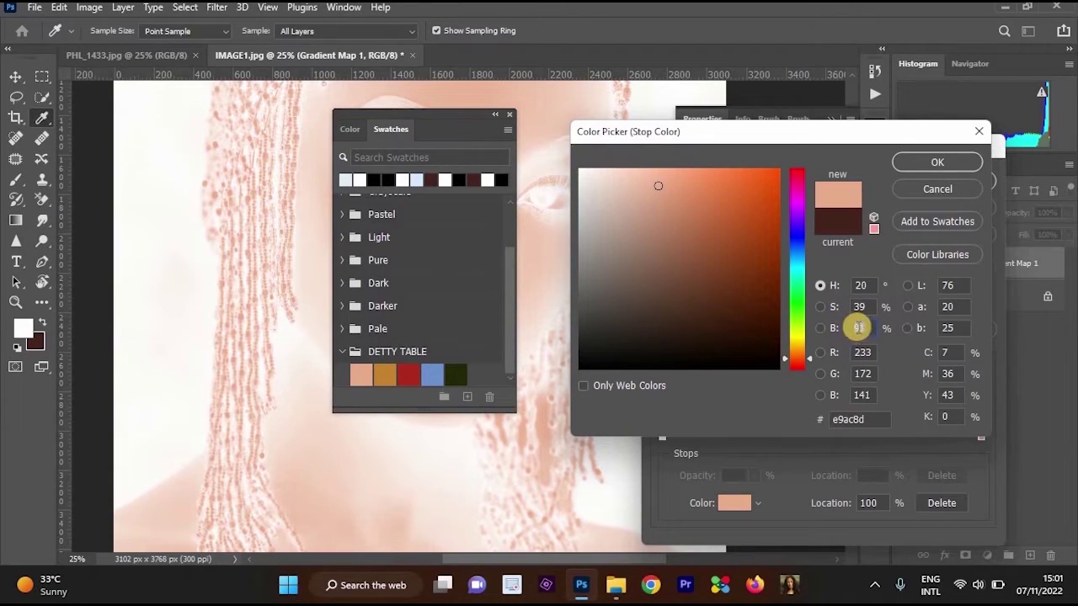
click(930, 168)
click(872, 502)
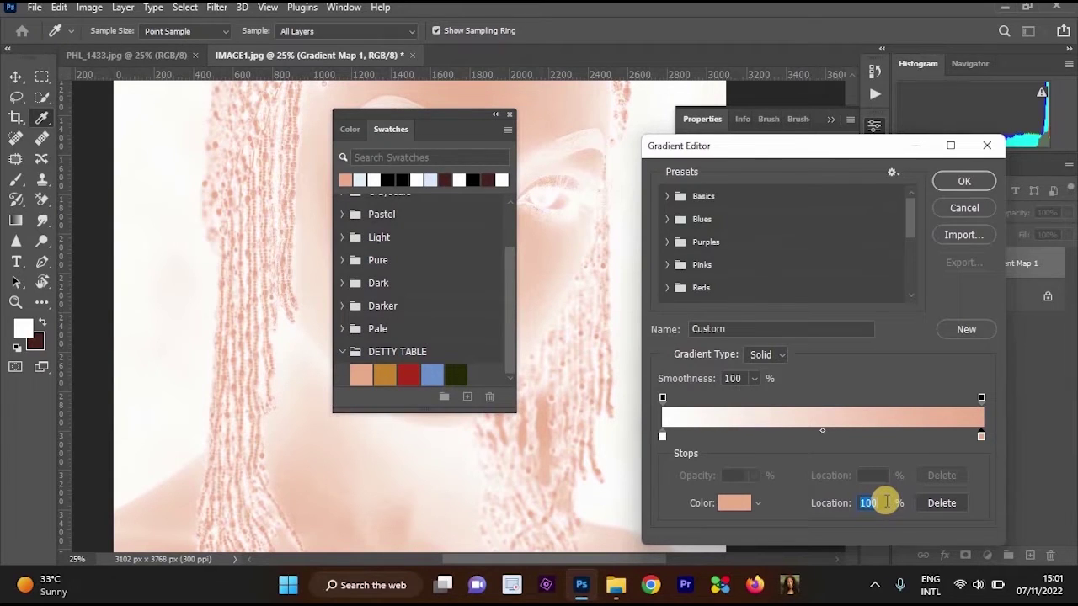
text(91)
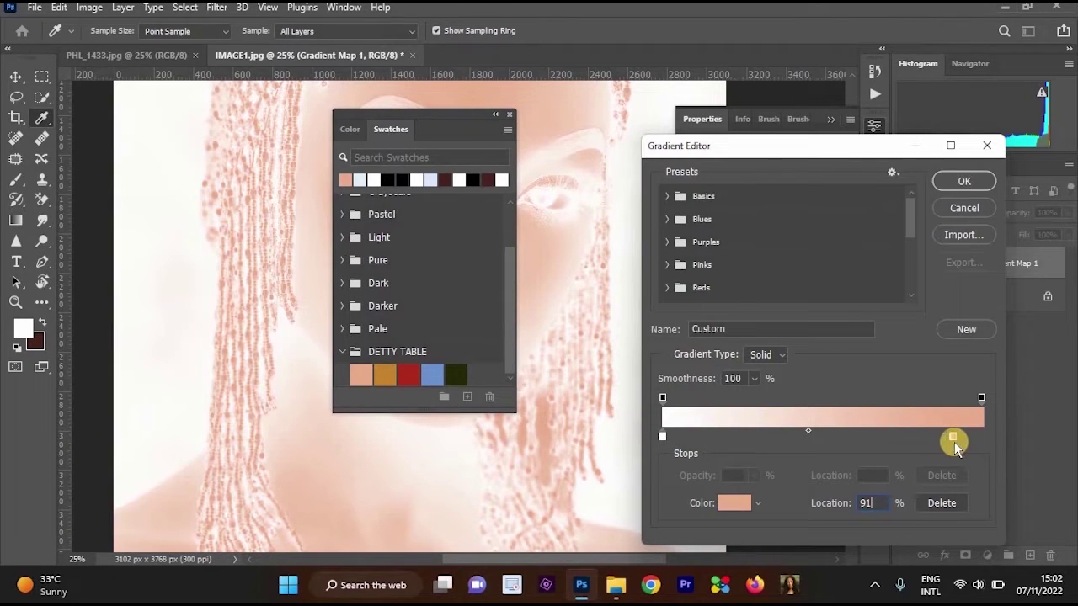
Give the gradient's start stop the golden-brown DETTY TABLE swatch (c6852f) and set its location to 78%
click(663, 437)
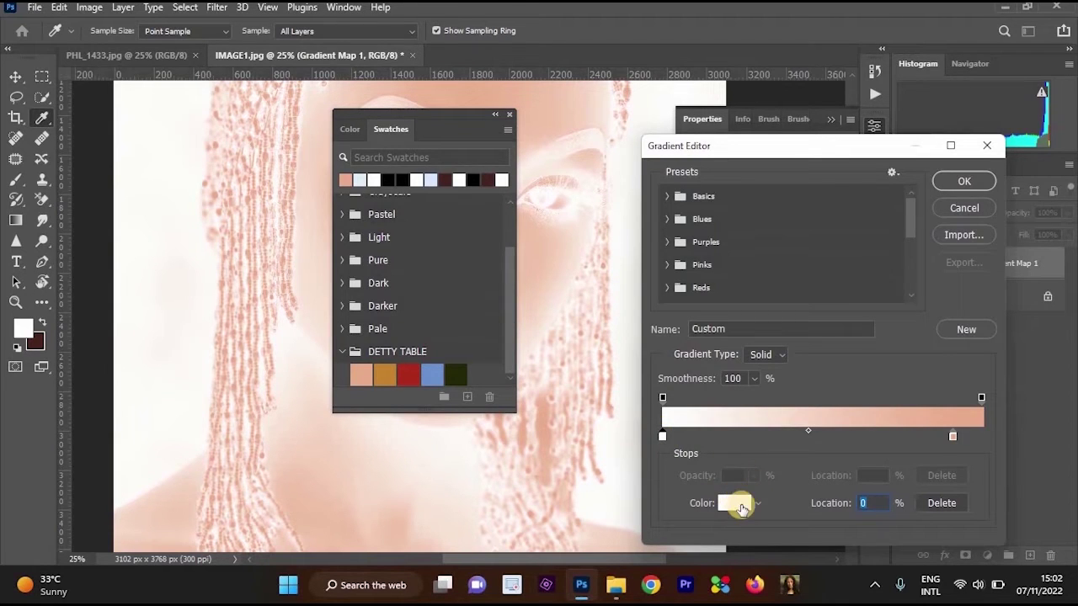
click(737, 506)
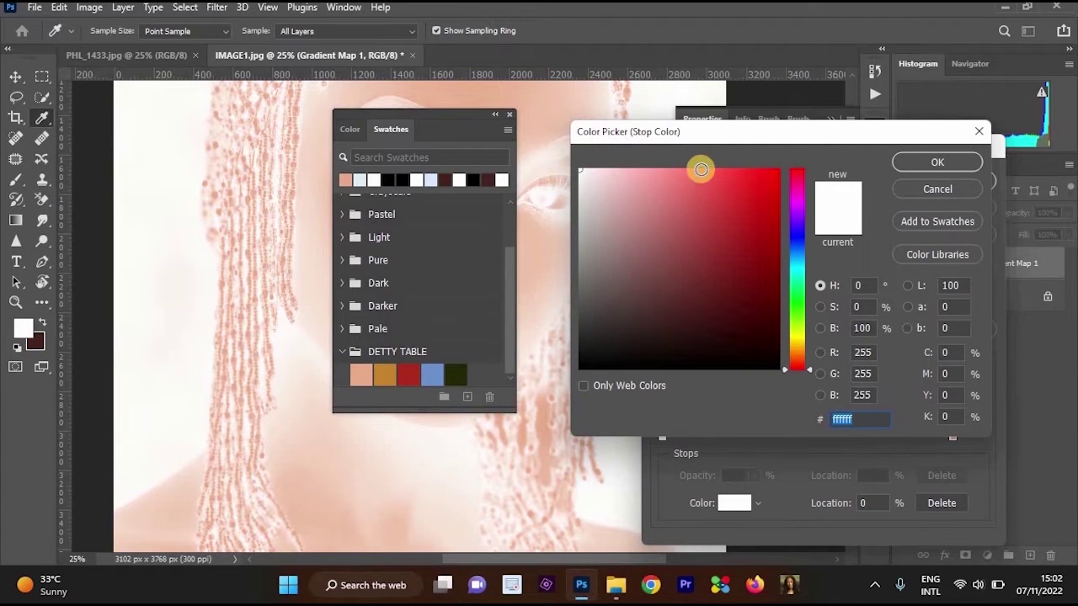
click(387, 375)
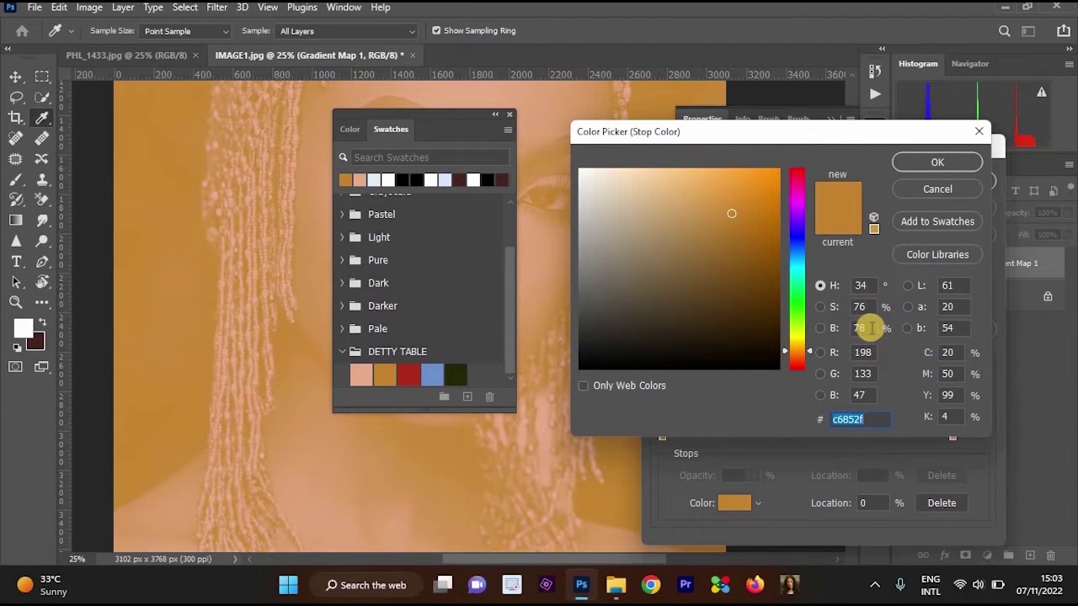
click(860, 329)
click(921, 169)
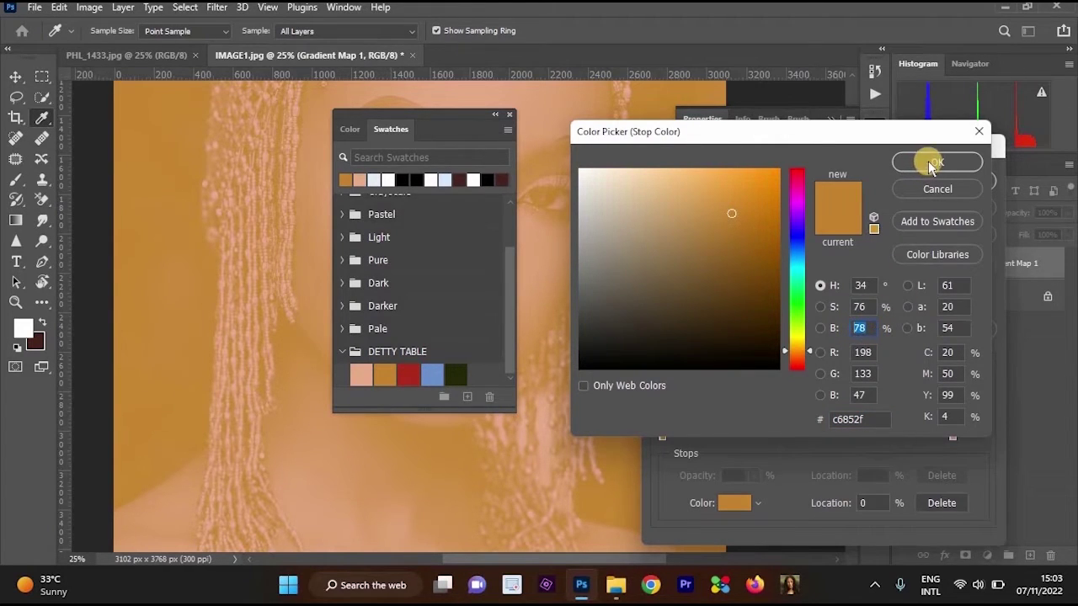
click(857, 503)
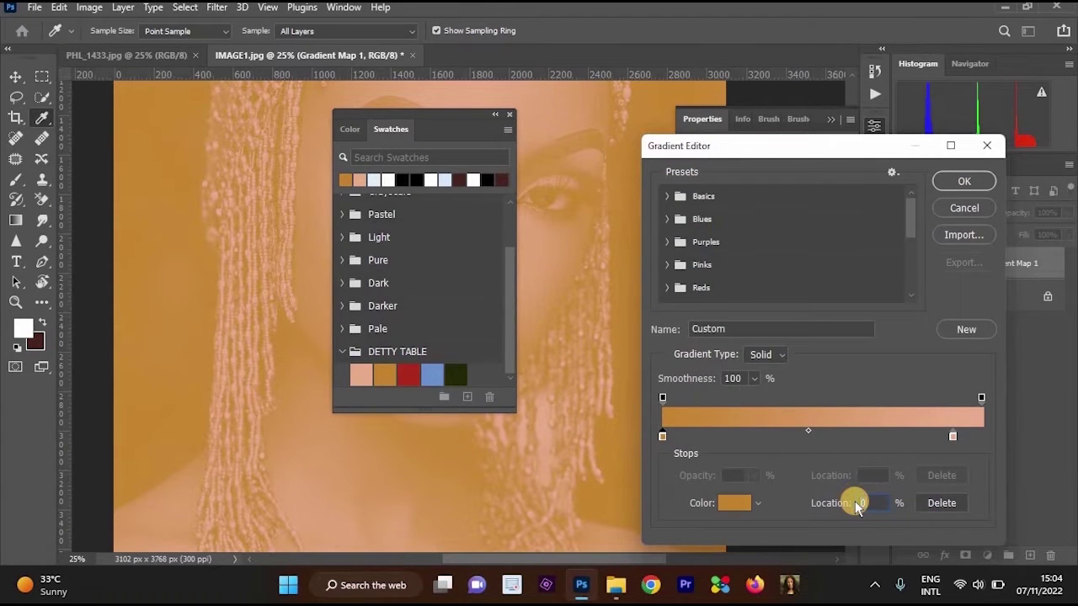
text(78)
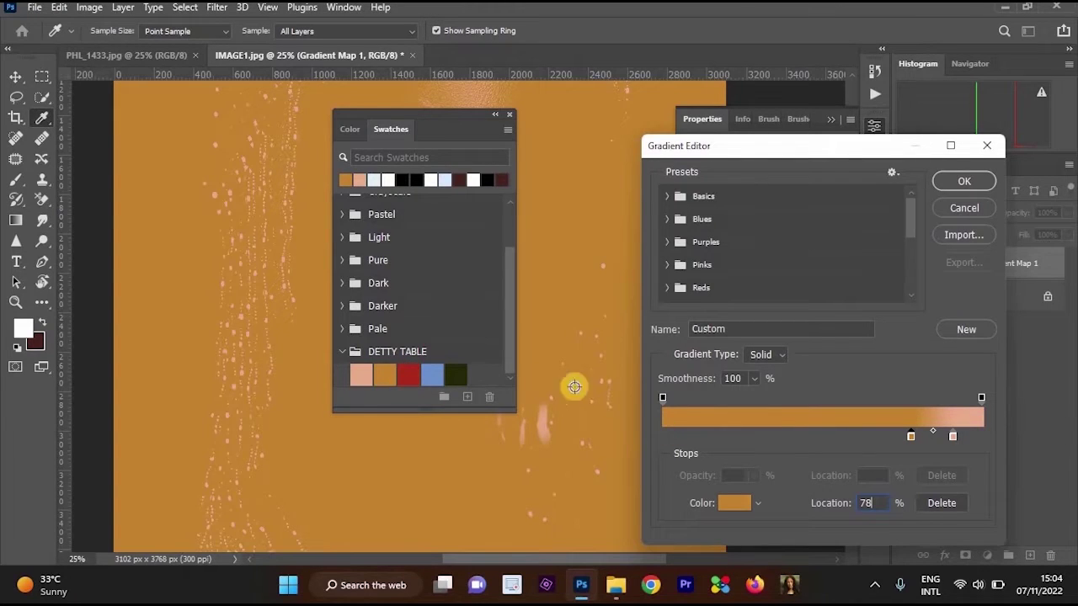
Add a third color stop near the gradient's start with the red DETTY TABLE swatch (af2c1c) and set its location to 69%
click(673, 434)
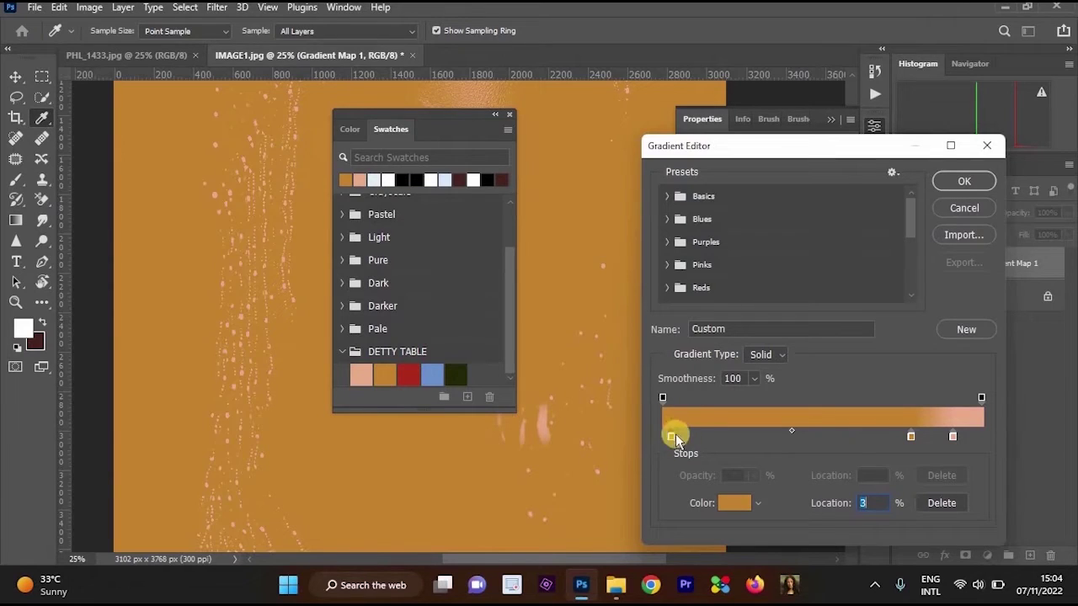
click(724, 497)
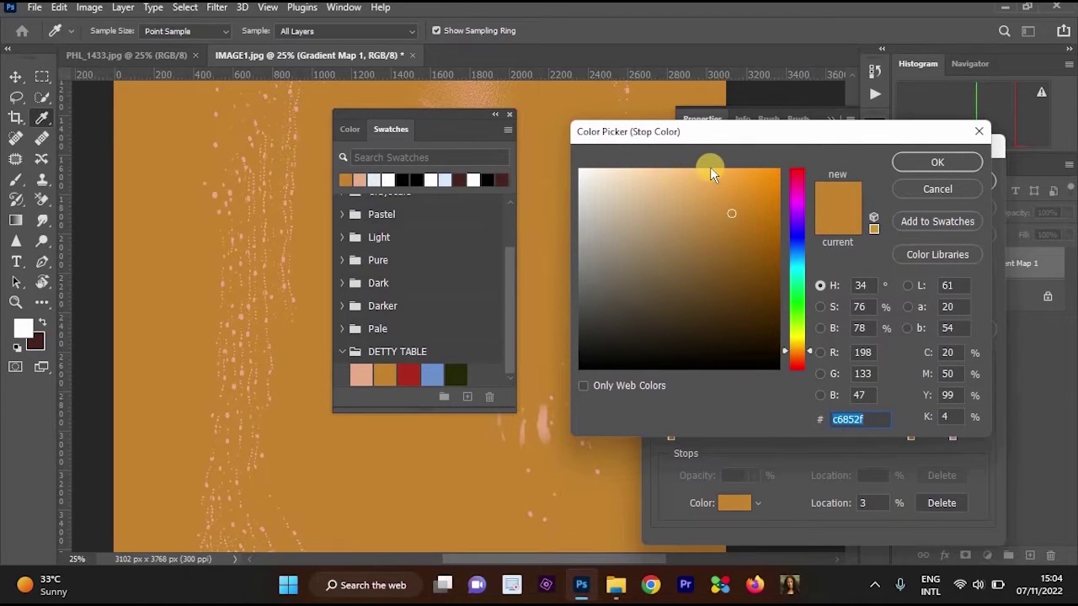
click(415, 381)
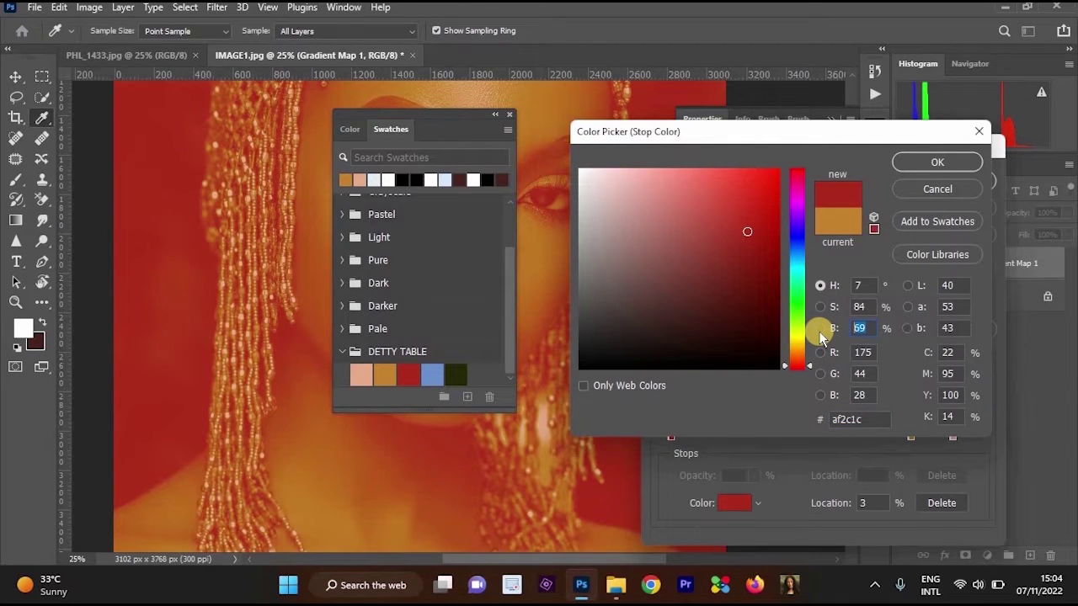
click(934, 163)
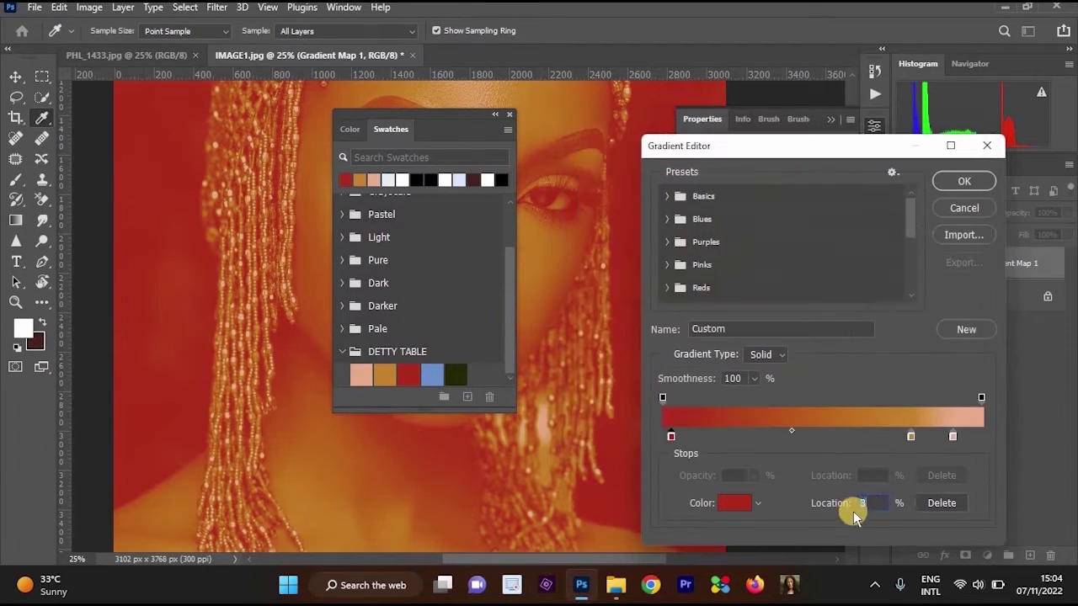
double_click(870, 503)
text(69)
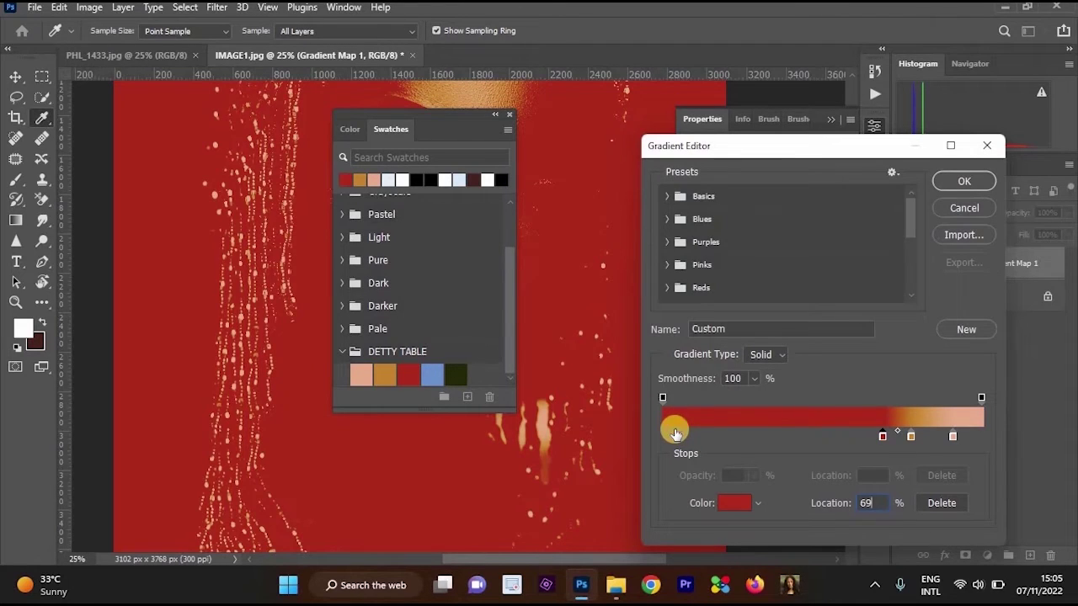
Add another color stop near the gradient's start with the blue DETTY TABLE swatch (6b91cf) and set its location to 81%
click(732, 505)
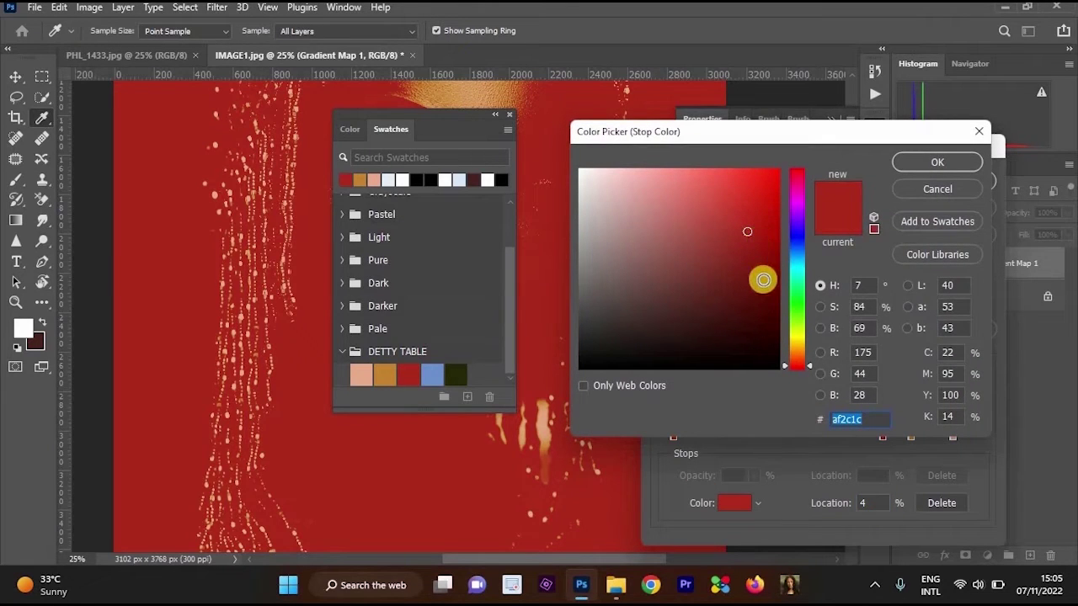
click(426, 375)
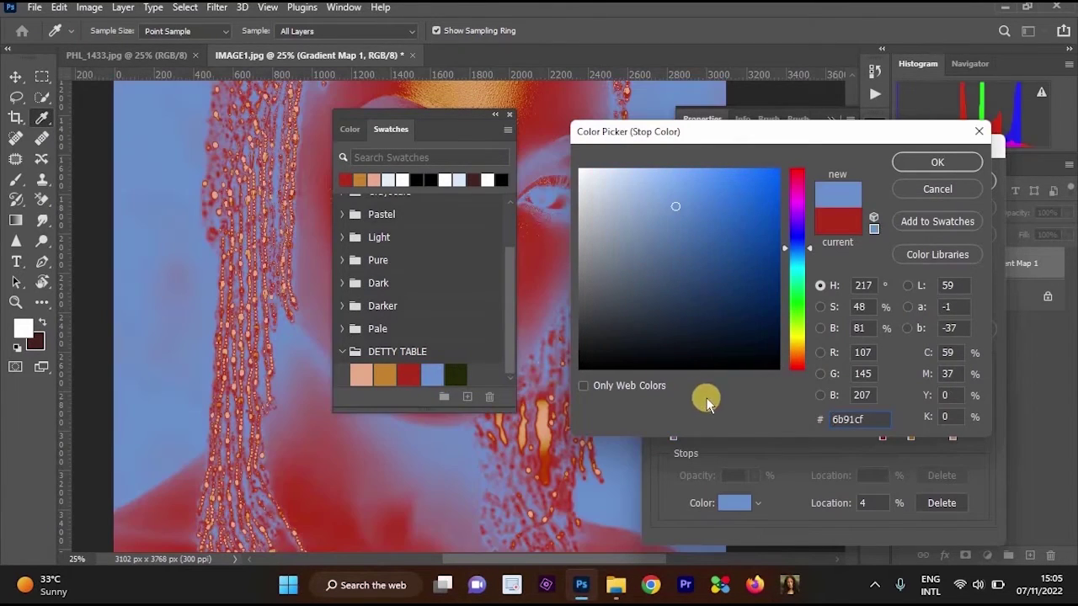
click(834, 328)
drag(834, 323, 832, 326)
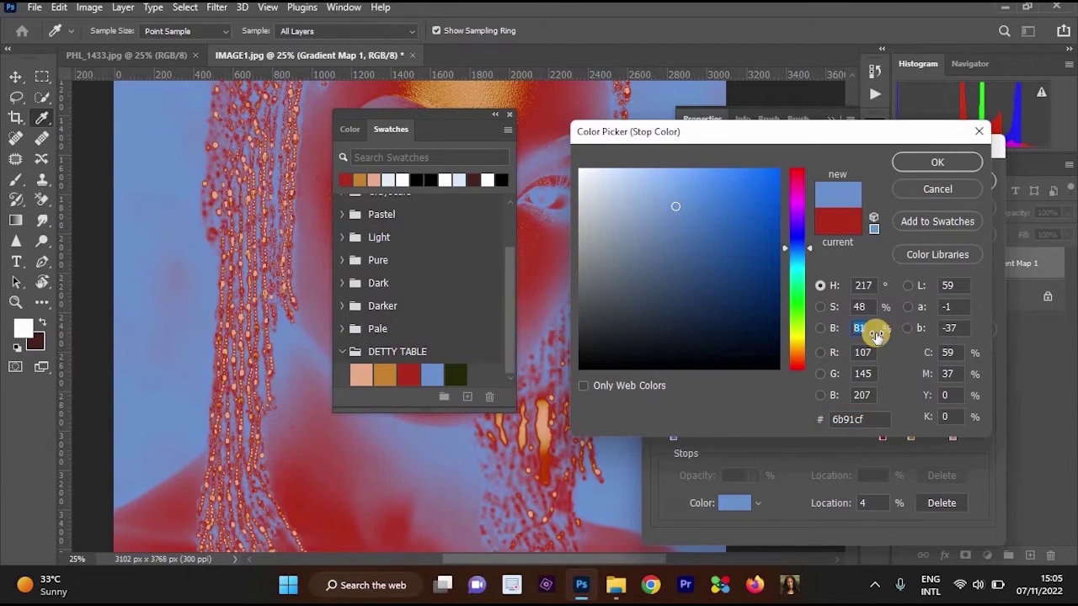
click(913, 164)
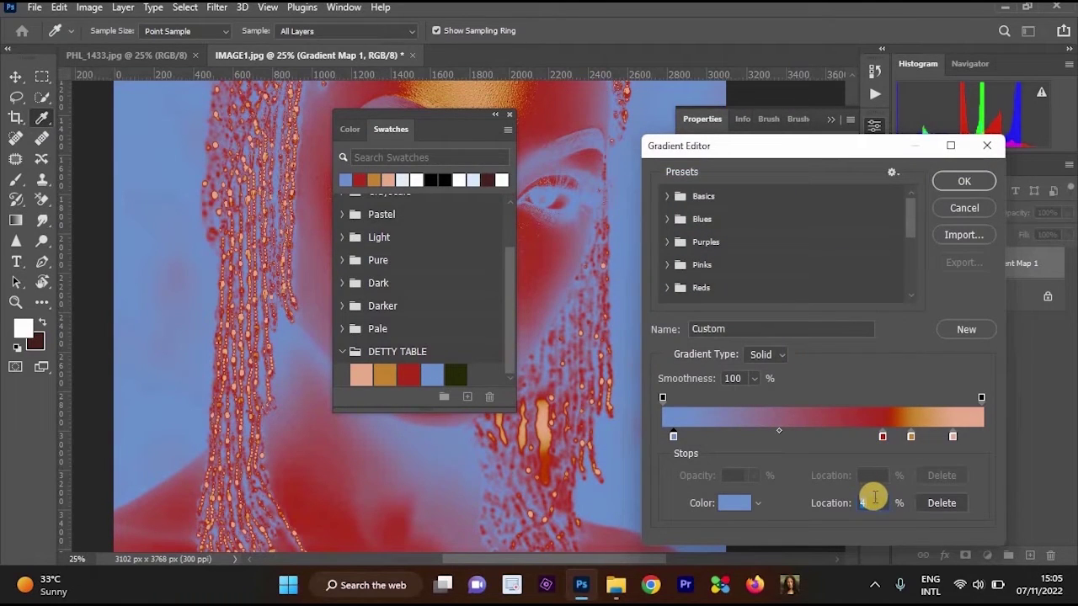
text(81)
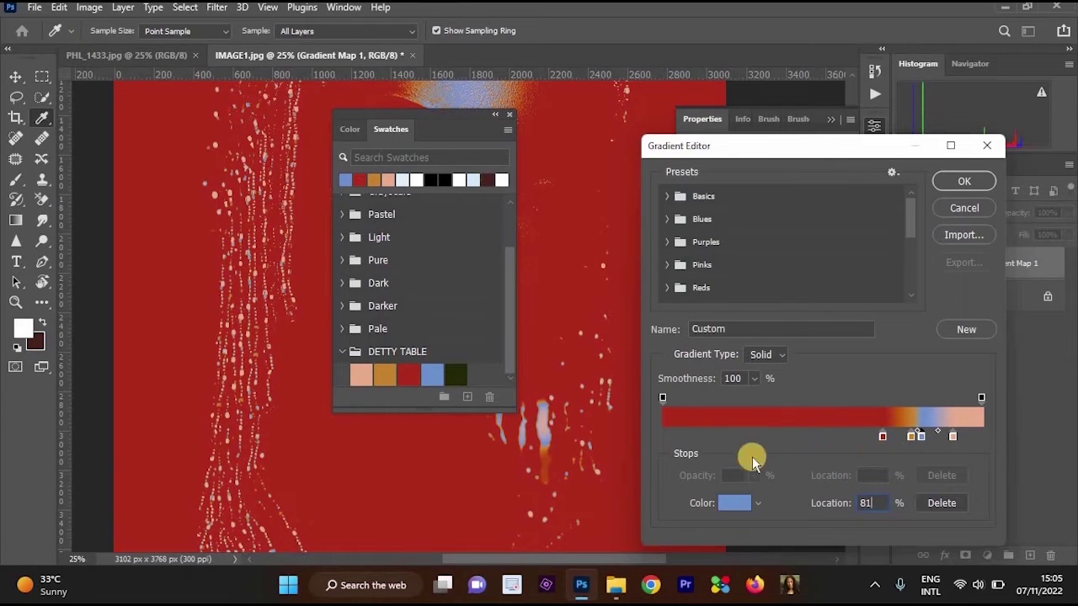
Add a fifth color stop near the gradient's start with the dark olive DETTY TABLE swatch (242708) and set its location to 15%
click(673, 435)
click(741, 504)
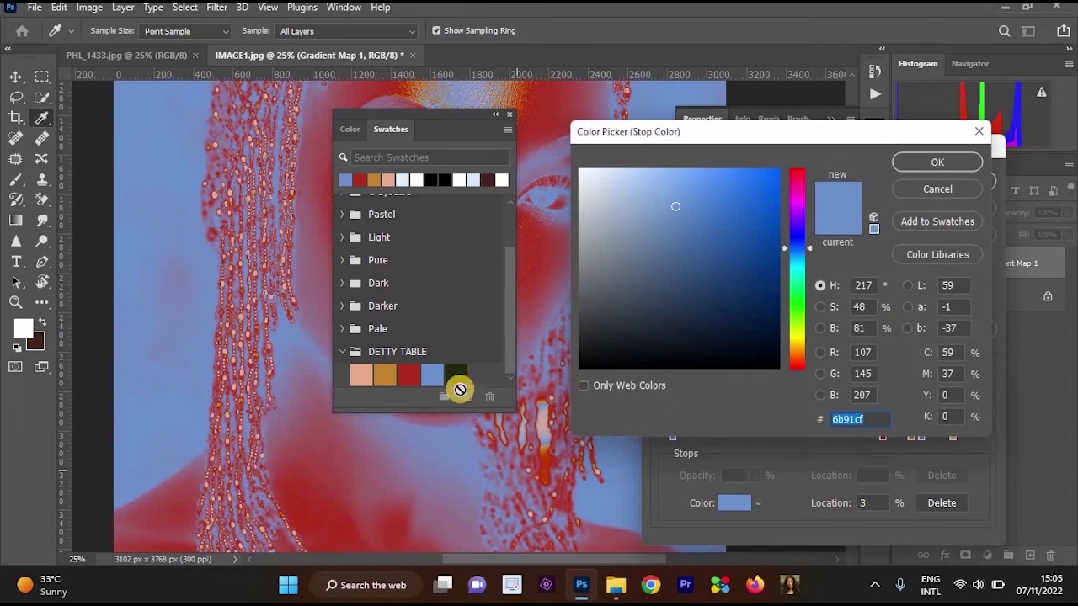
click(463, 370)
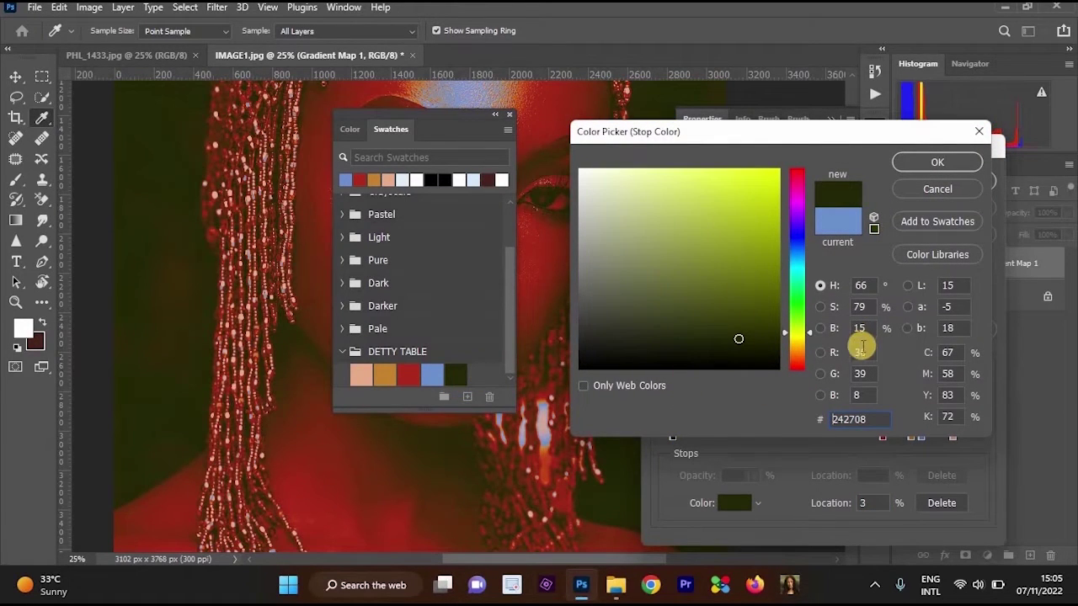
click(863, 328)
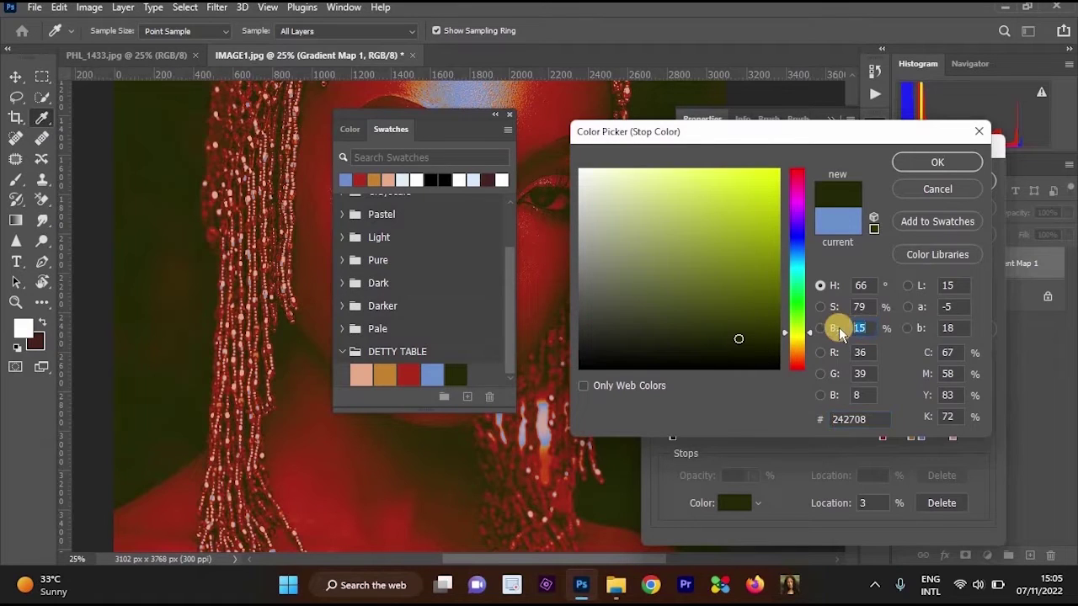
double_click(863, 328)
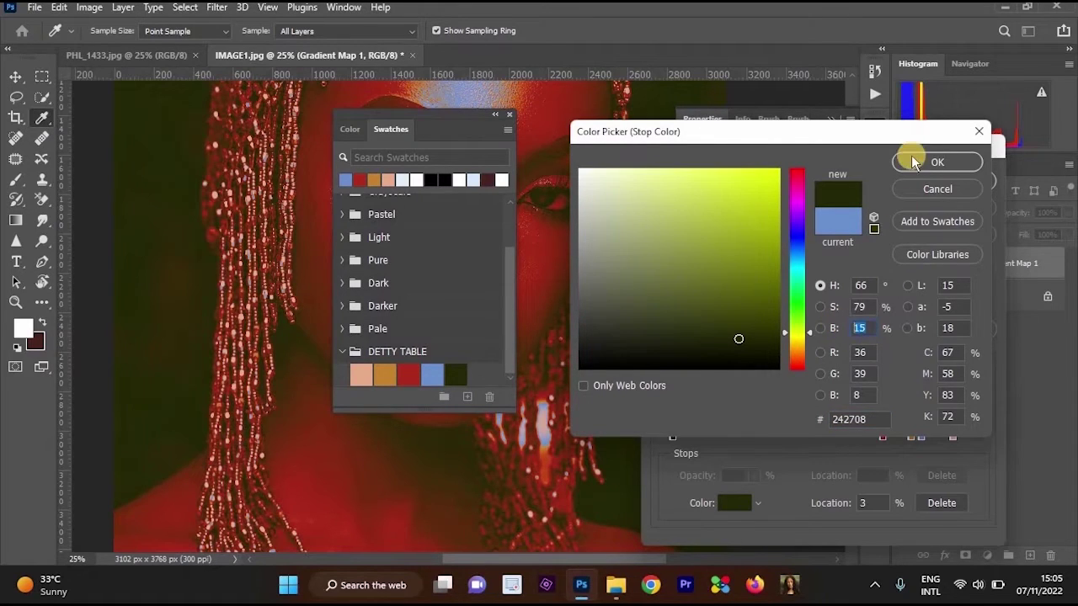
click(912, 165)
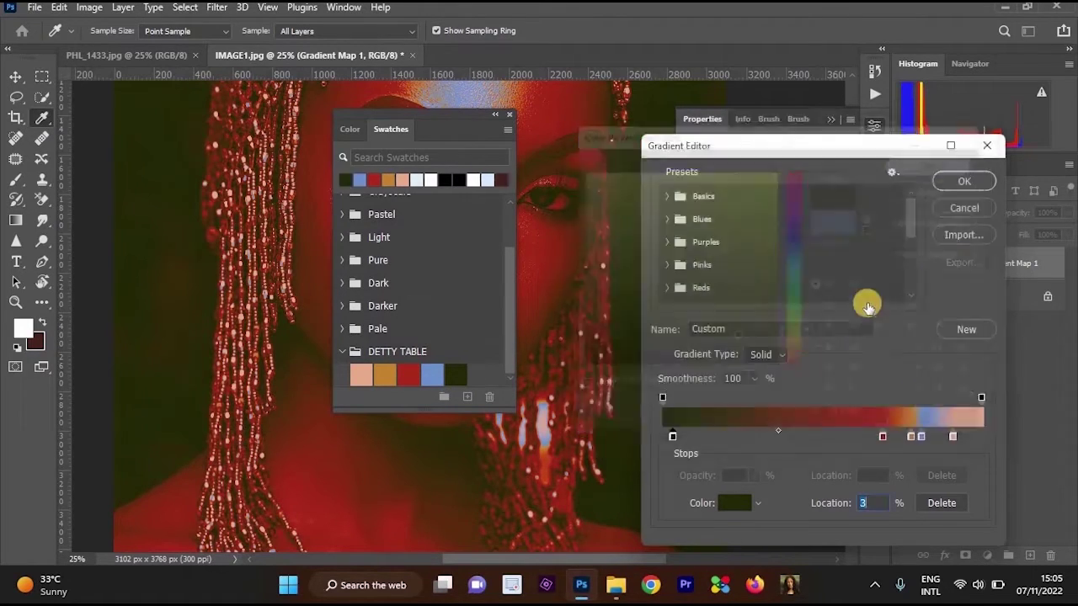
click(870, 500)
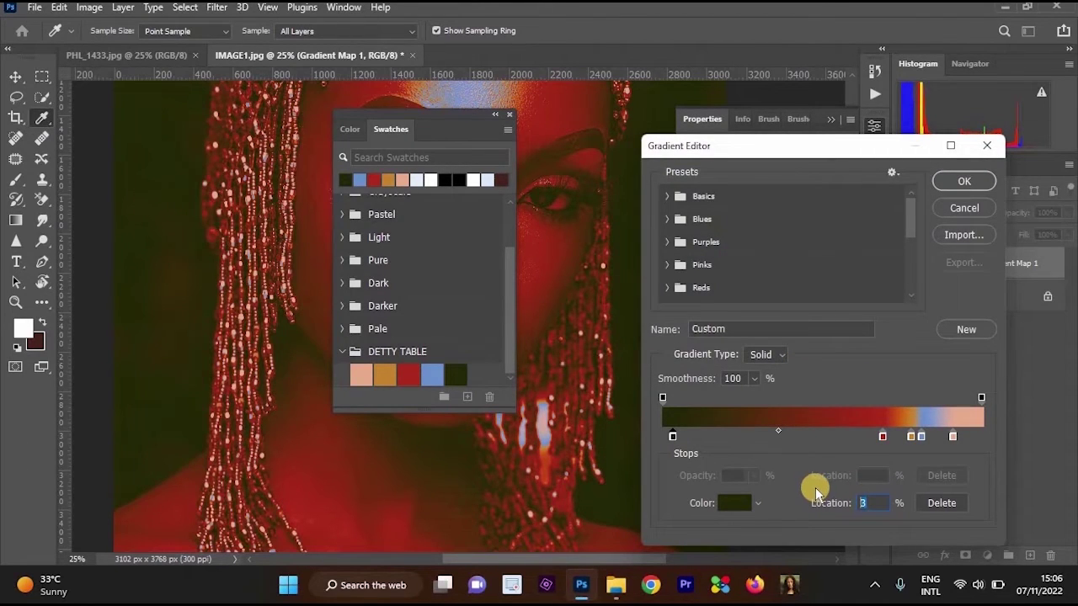
text(15)
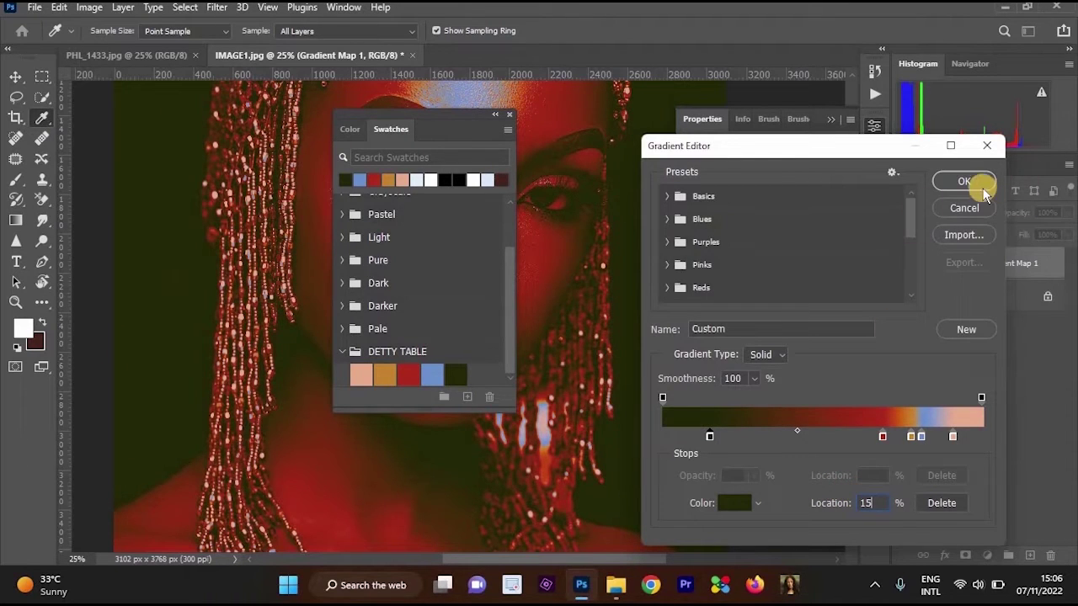
Accept the five-color gradient and put away the Swatches and Properties panels to clear the view of the image
click(974, 185)
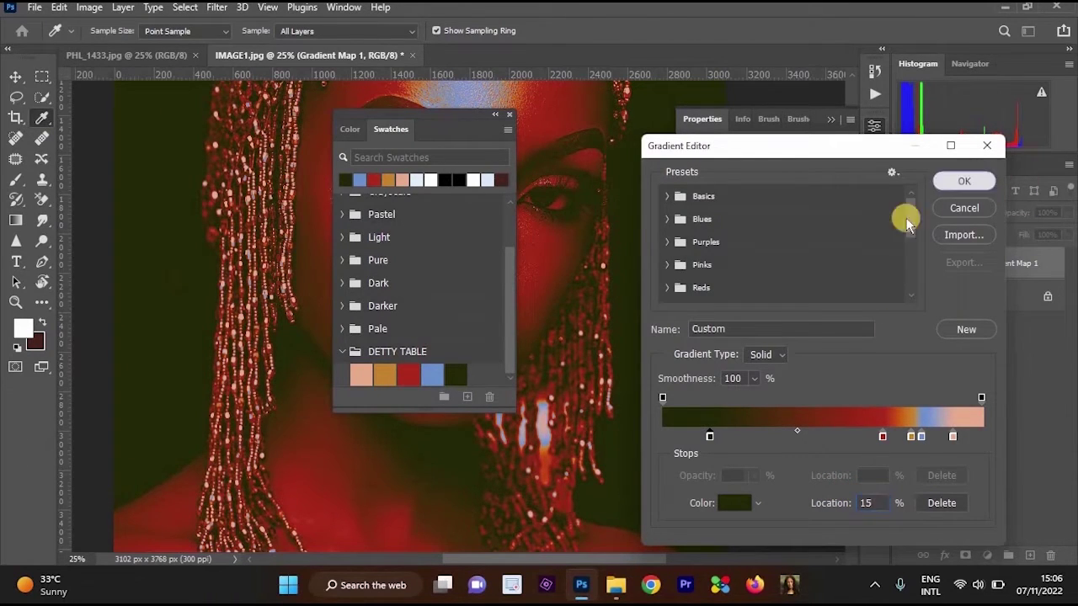
key(b)
click(509, 113)
click(830, 118)
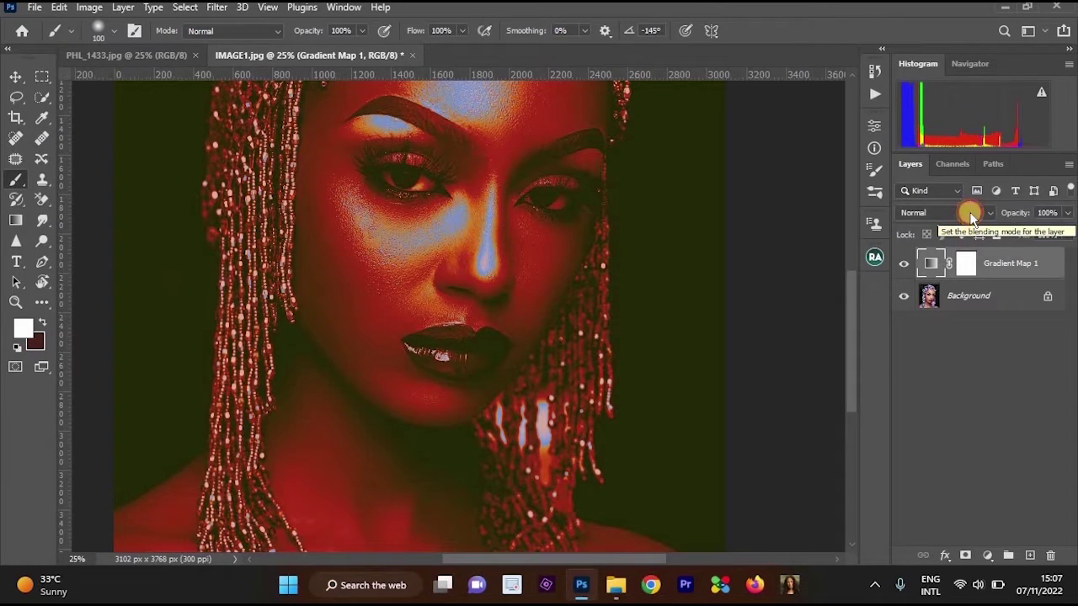
Set the Gradient Map 1 layer's blending mode to Soft Light and its opacity to 53%
click(972, 216)
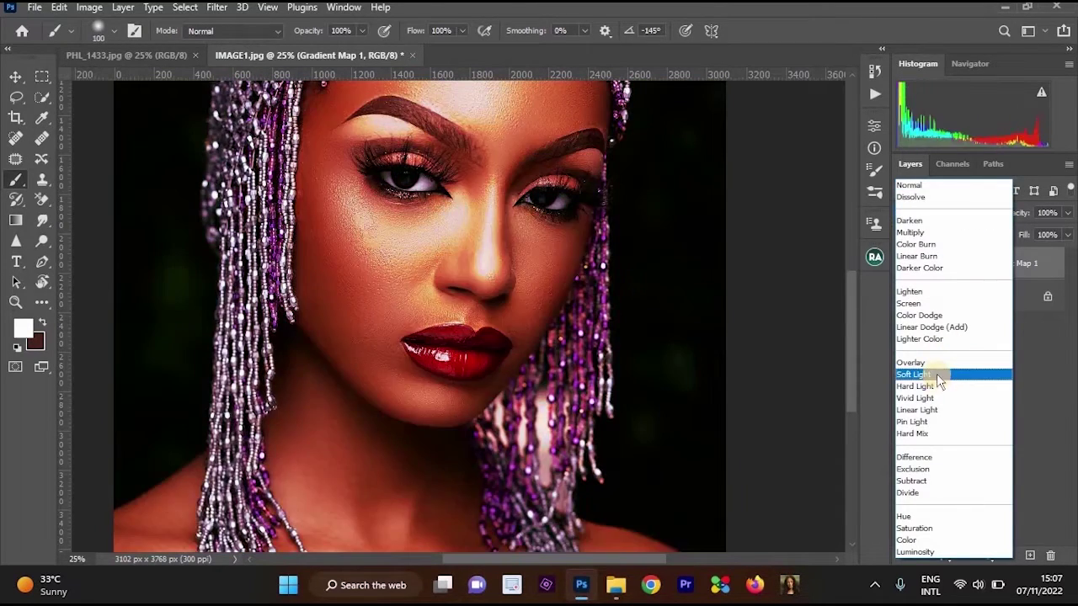
click(937, 373)
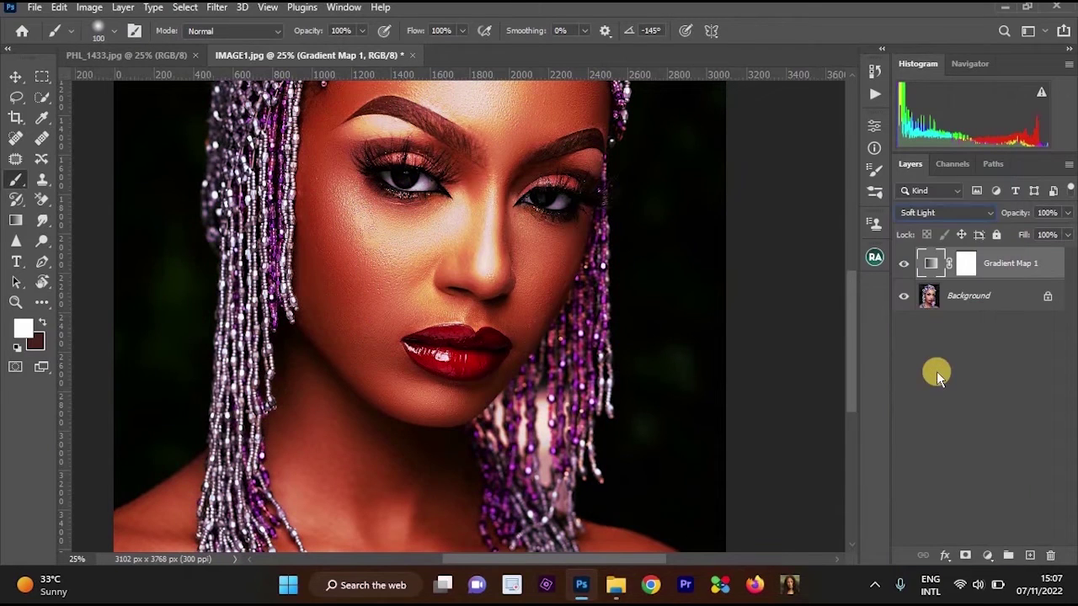
click(1067, 213)
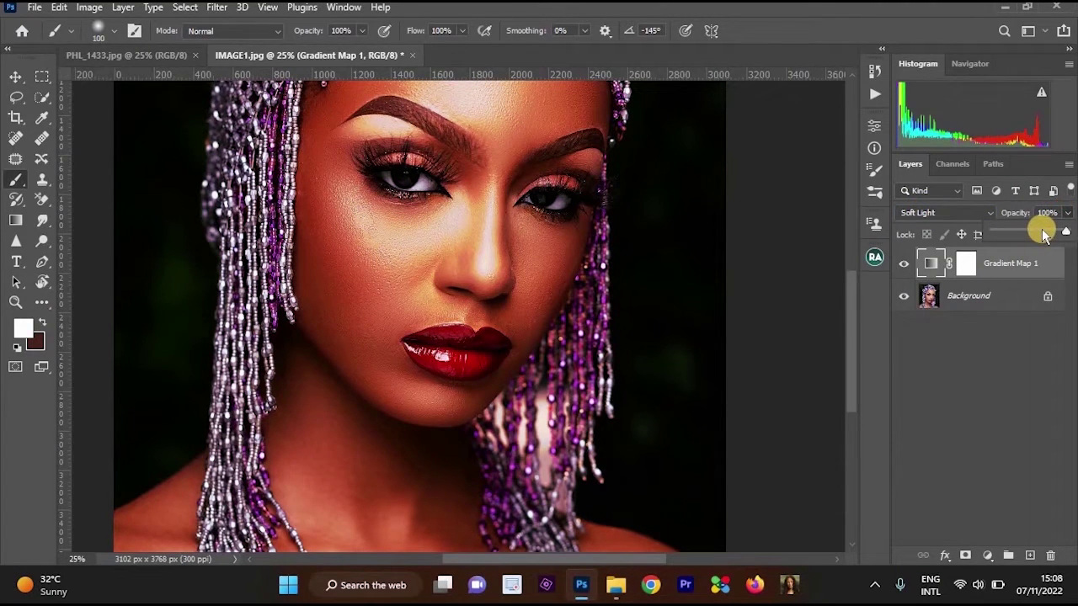
click(1032, 231)
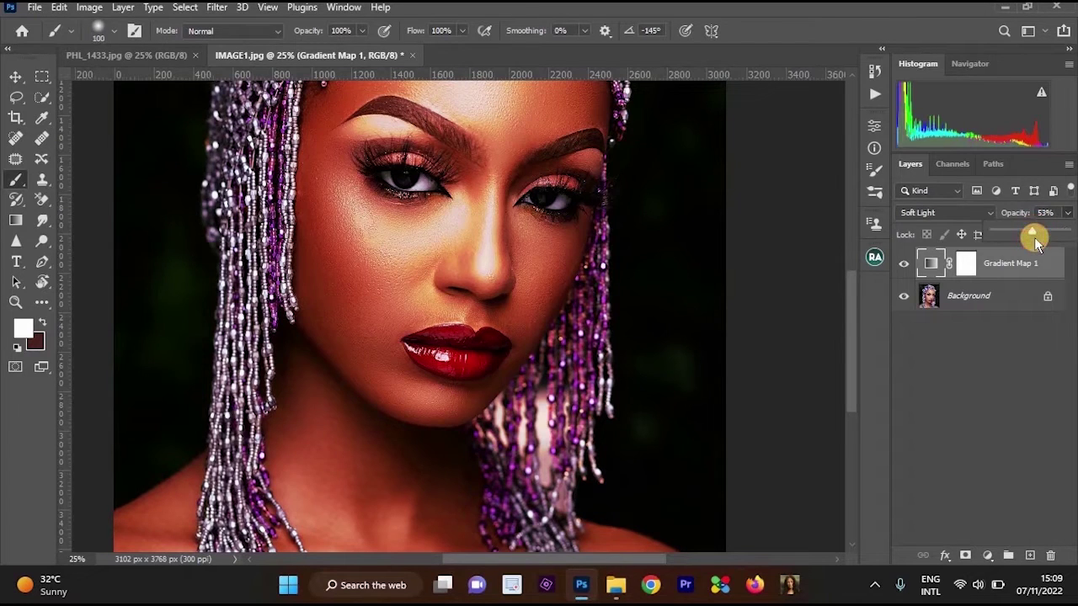
Compare IMAGE1.jpg with the Gradient Map 1 layer hidden and shown, and examine the graded portrait as a whole and up close
click(903, 267)
click(901, 263)
key(ctrl+minus)
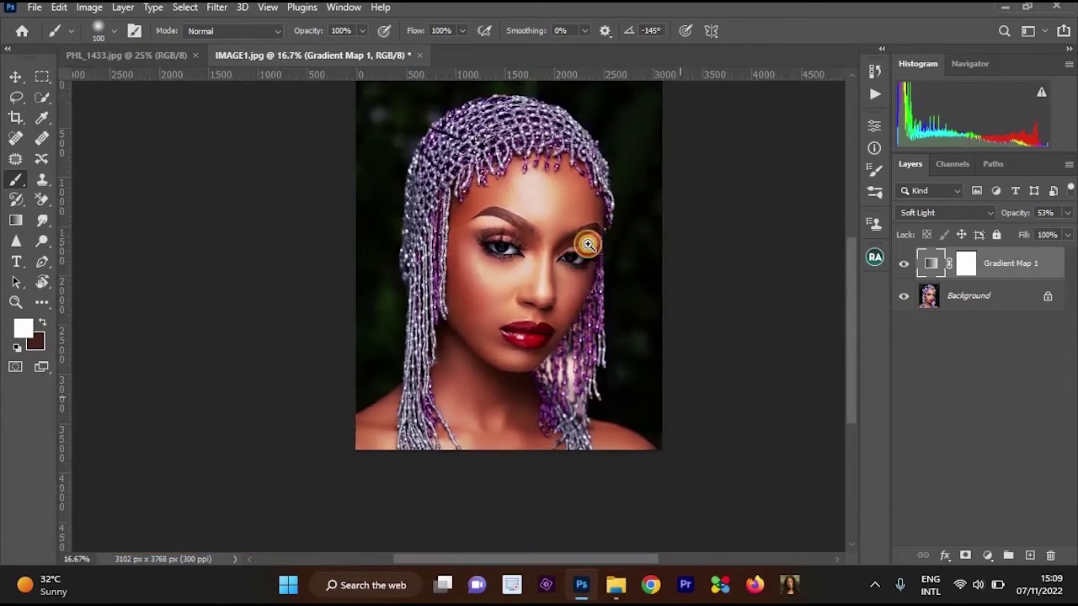
click(588, 244)
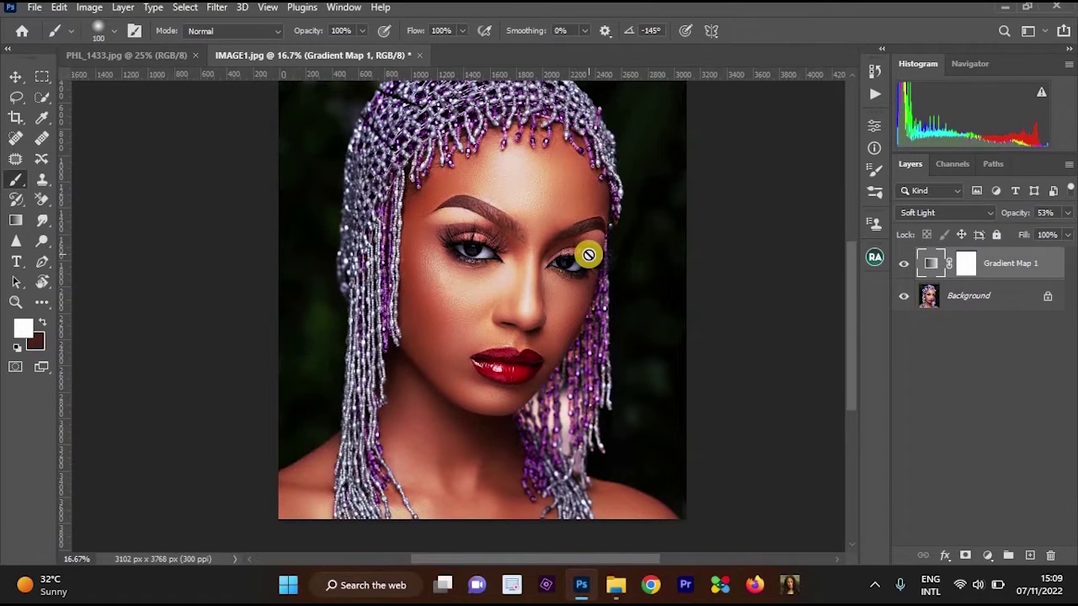
ctrl+click(547, 264)
ctrl+click(547, 261)
alt+click(556, 257)
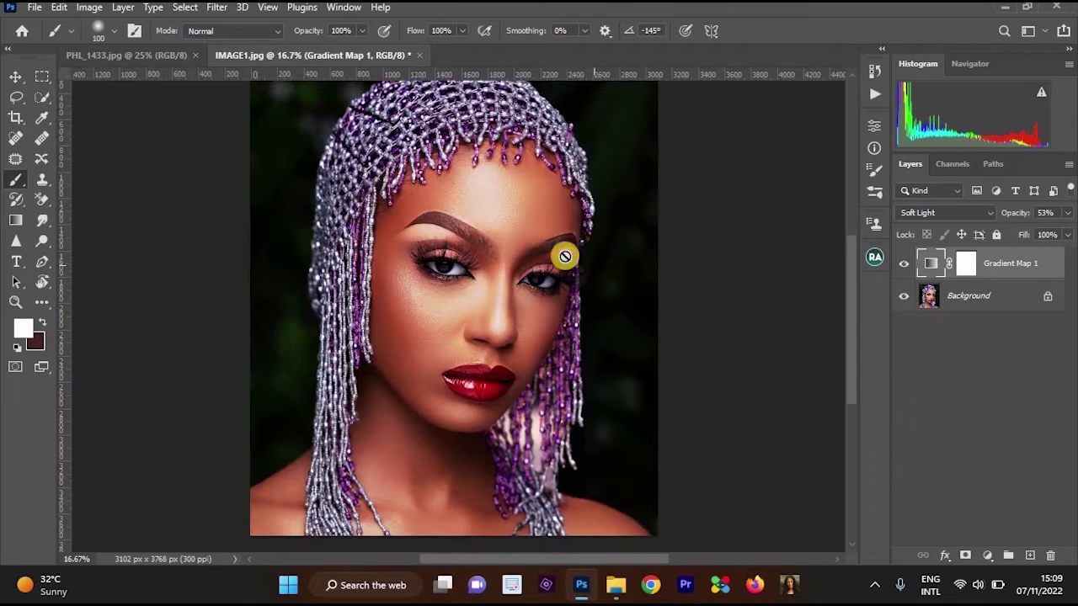
click(503, 233)
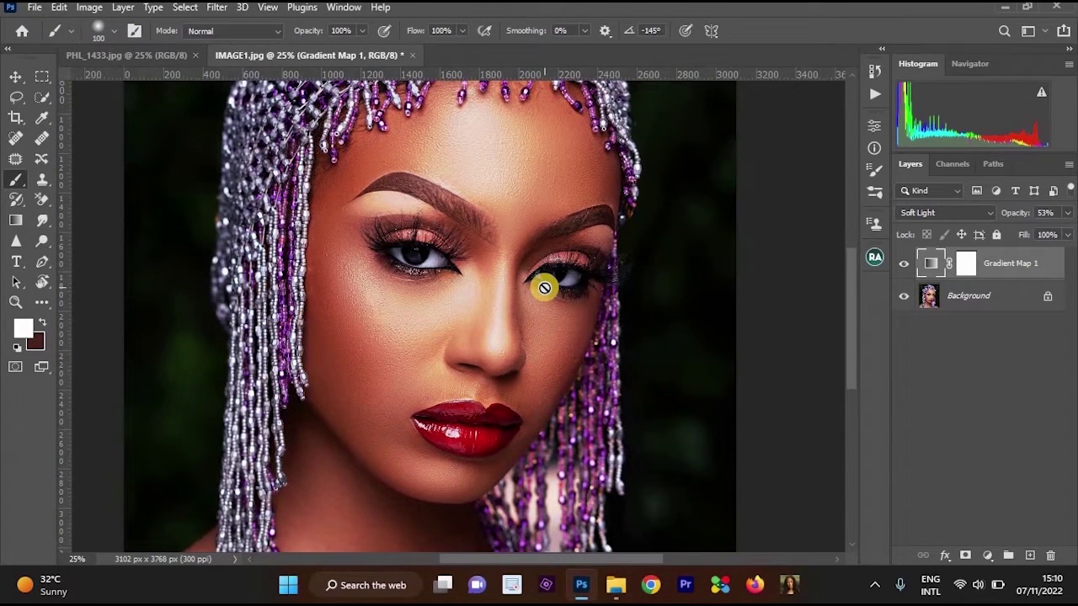
Examine the skin tones in PHL_1433.jpg up close and compare them with the graded IMAGE1.jpg
click(104, 56)
ctrl+click(465, 226)
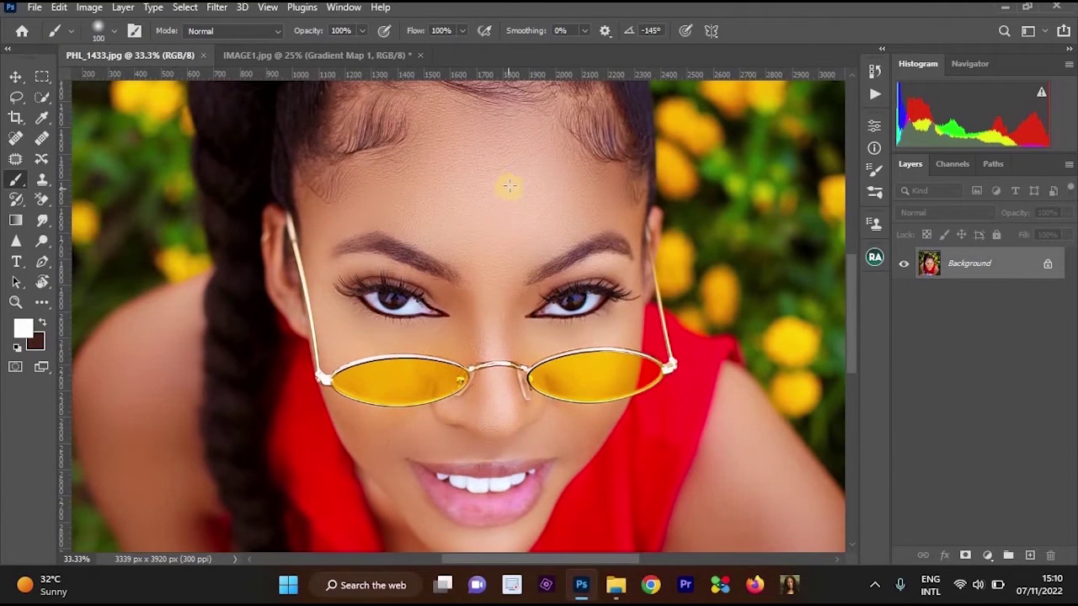
click(356, 56)
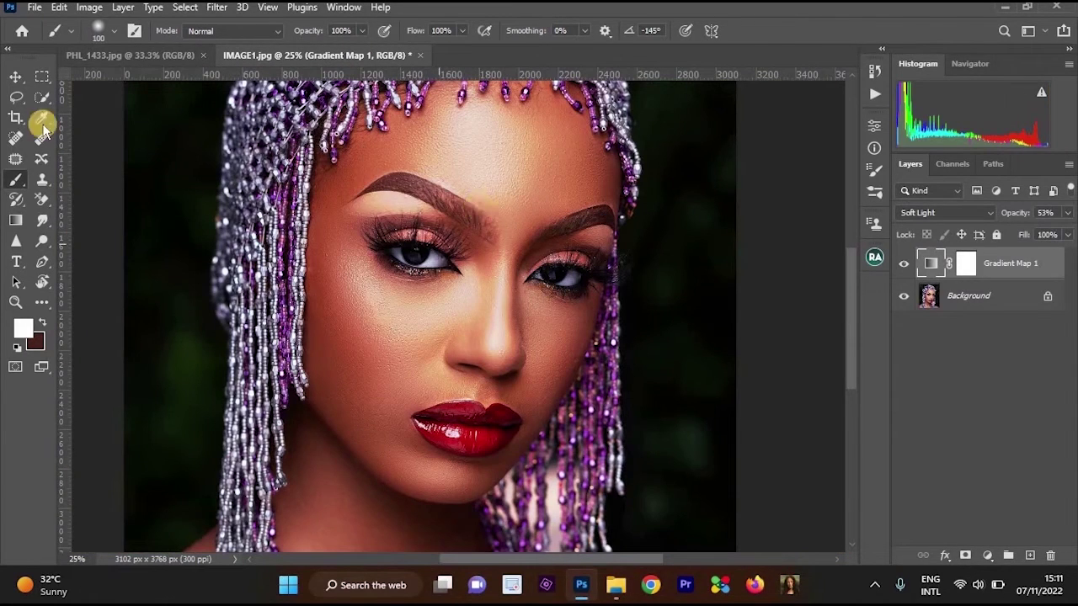
Go back to PHL_1433.jpg, frame the face and red top at 50% zoom, and add a new empty layer above the Background
key(ctrl+Tab)
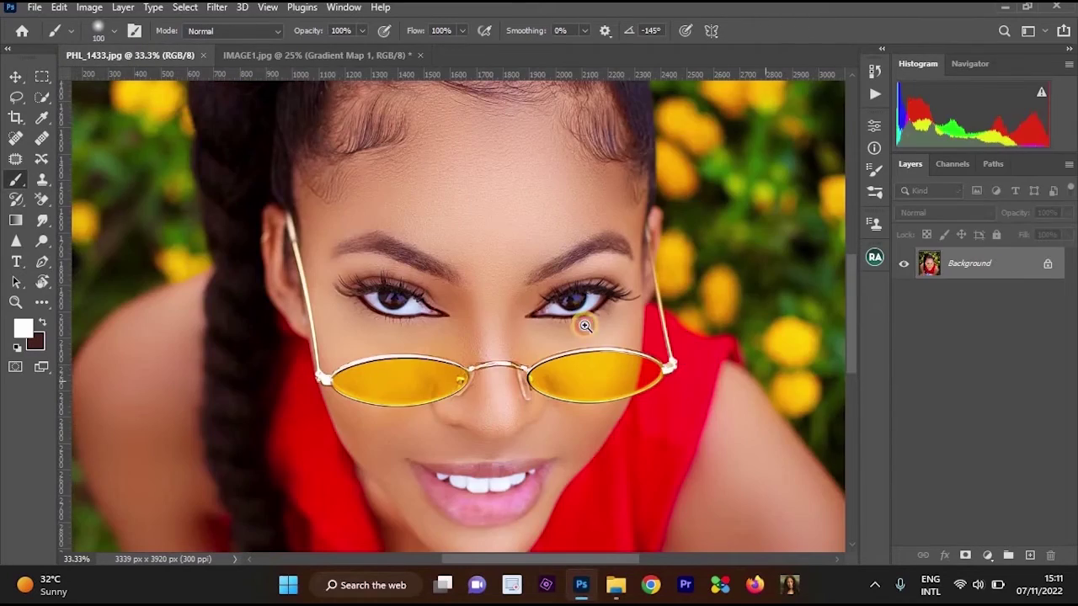
ctrl+click(576, 384)
drag(590, 345, 646, 207)
alt+click(649, 217)
alt+click(615, 276)
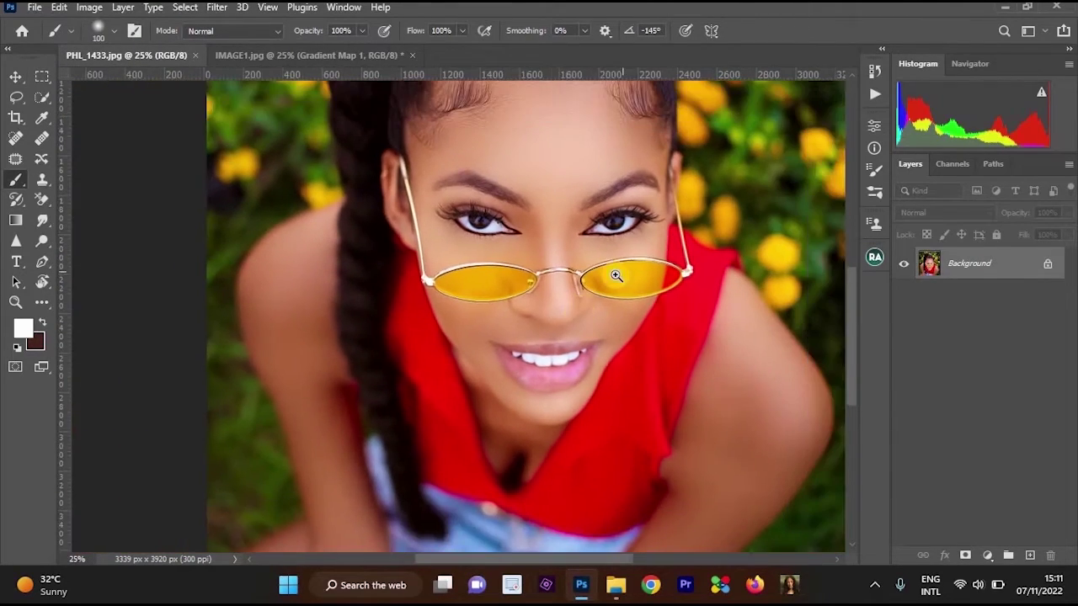
ctrl+click(664, 219)
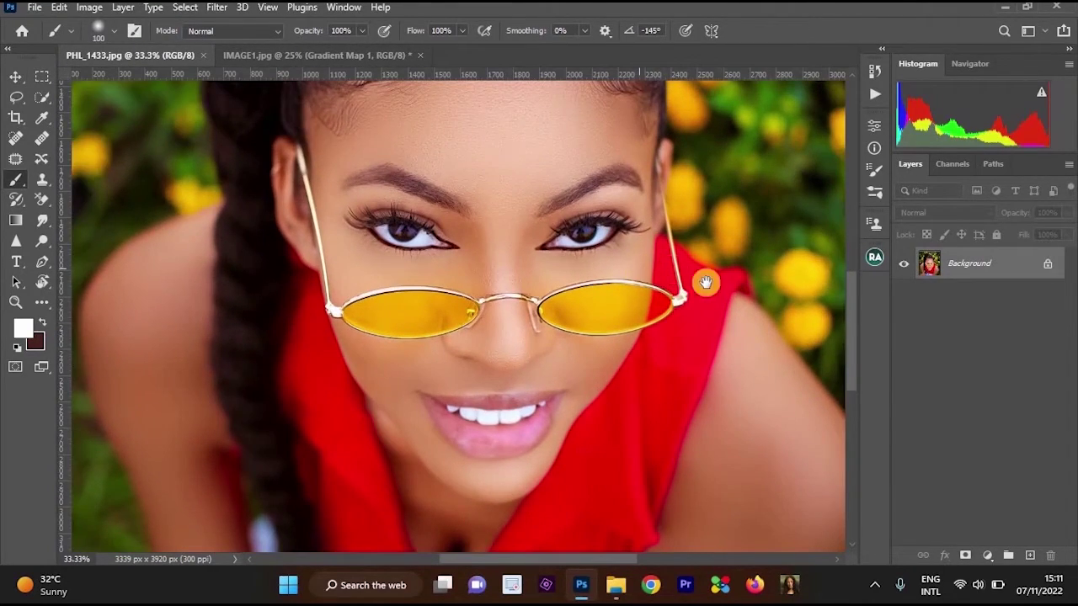
ctrl+click(705, 281)
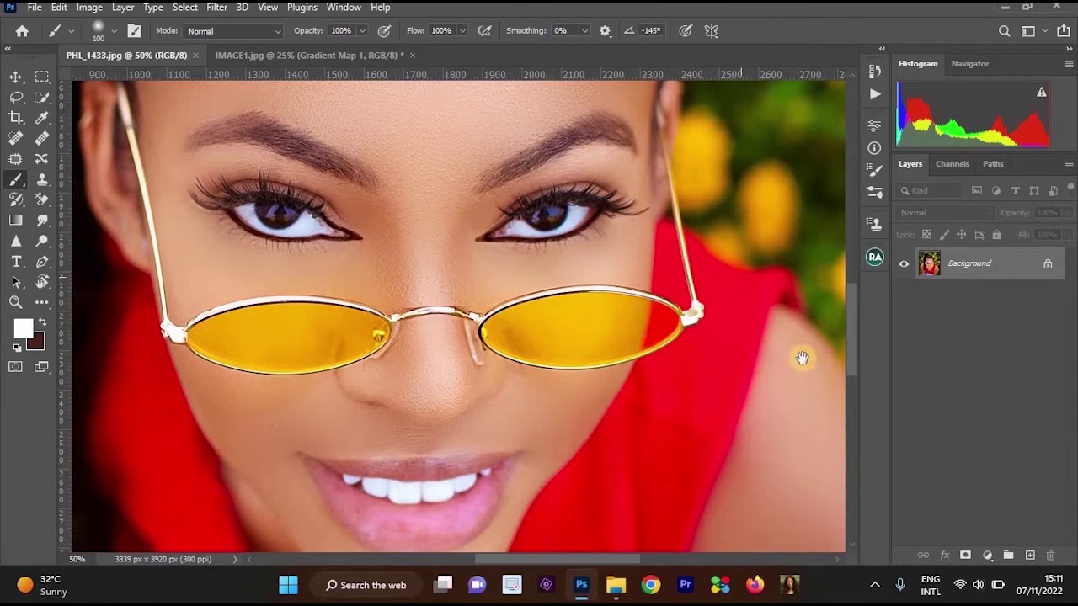
drag(738, 287, 721, 215)
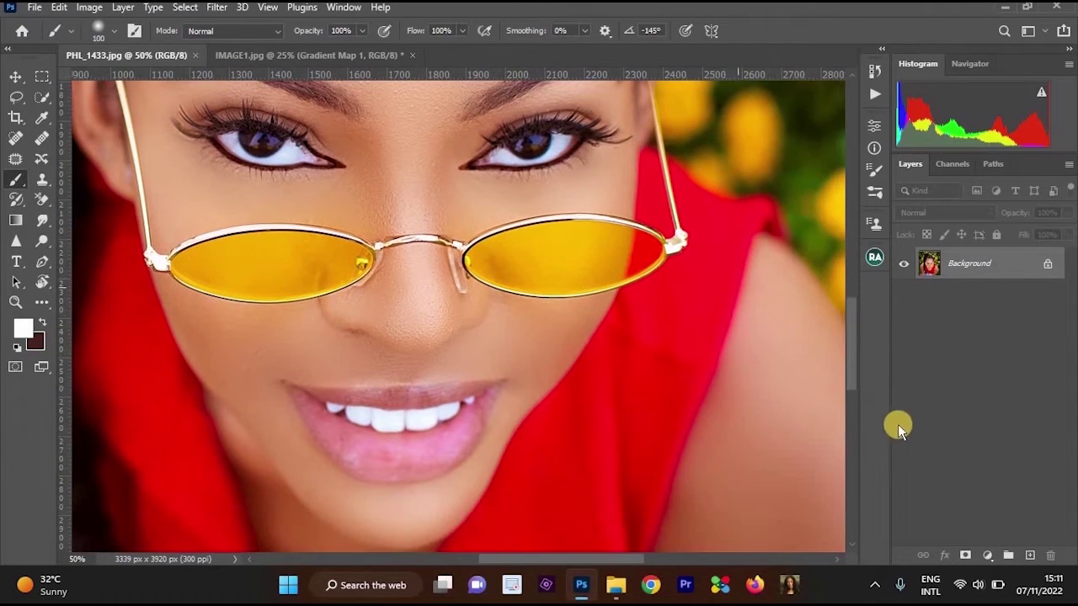
click(1030, 556)
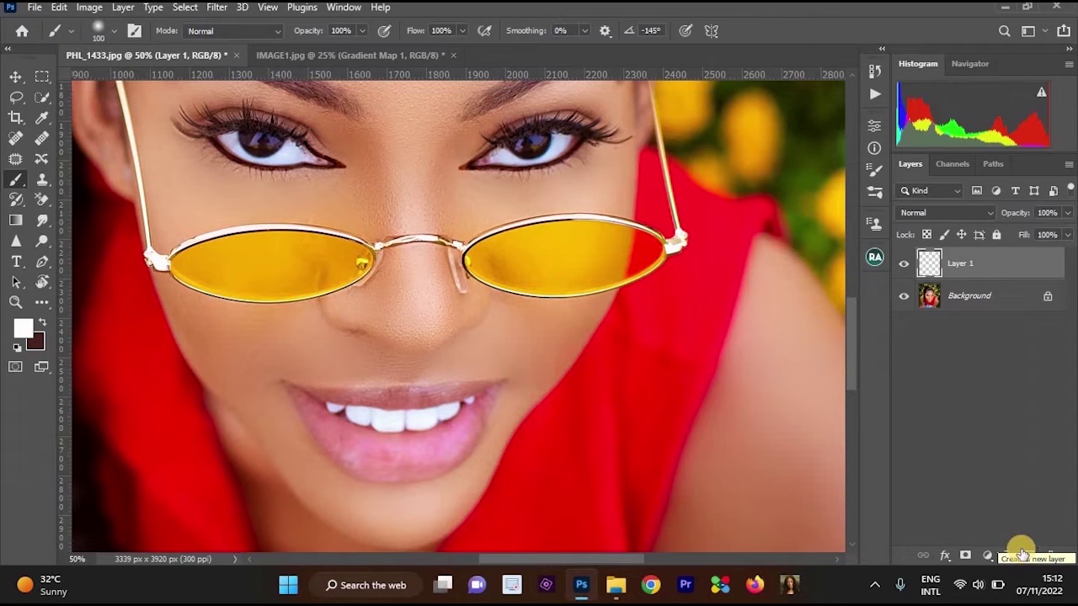
Sample the light pinkish skin highlight on the nose bridge, just below the glasses frame, as the foreground color
scroll(590, 286, up, 1)
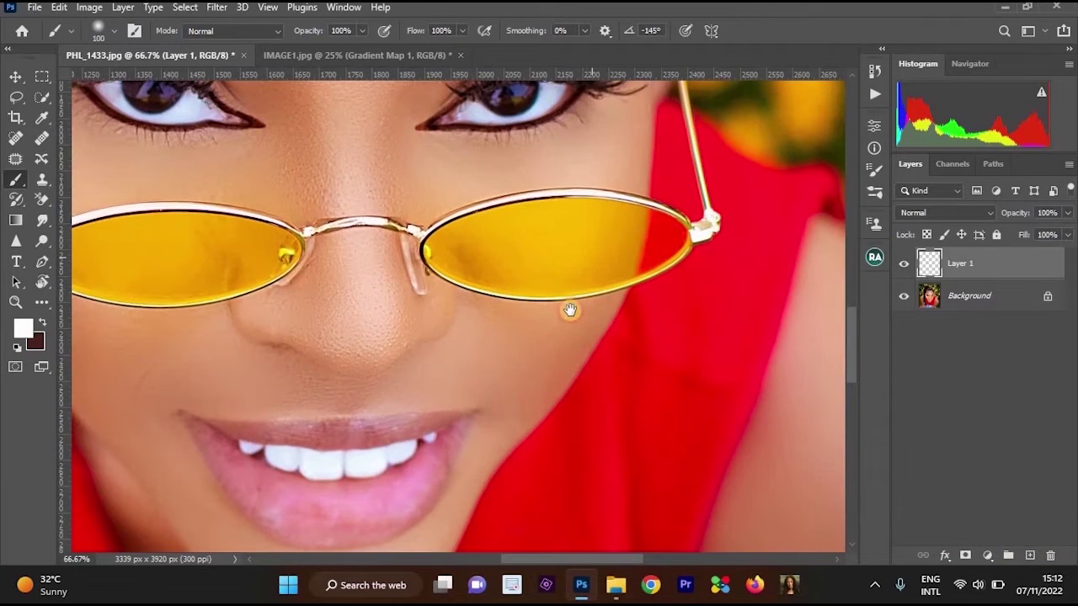
drag(570, 310, 551, 418)
scroll(572, 251, down, 1)
scroll(570, 236, up, 1)
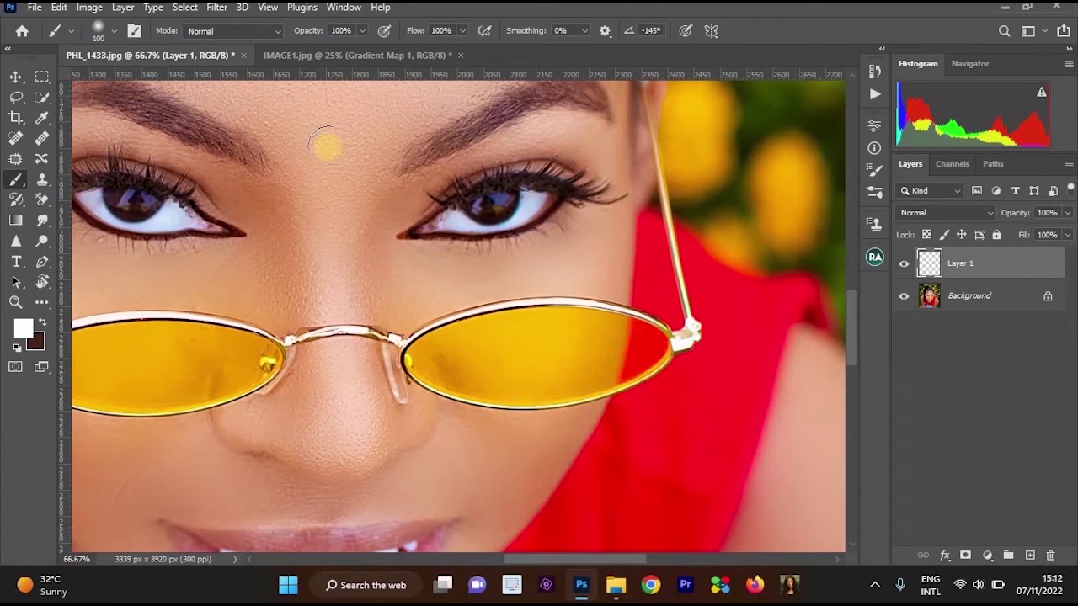
drag(484, 156, 466, 231)
key(ctrl+minus)
click(472, 266)
click(463, 315)
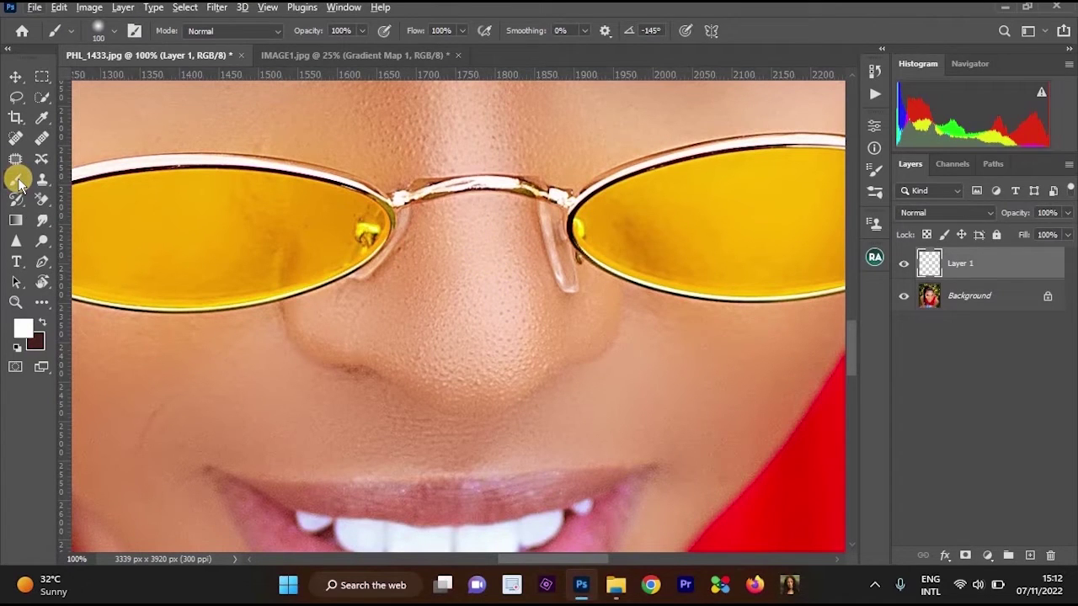
alt+click(472, 204)
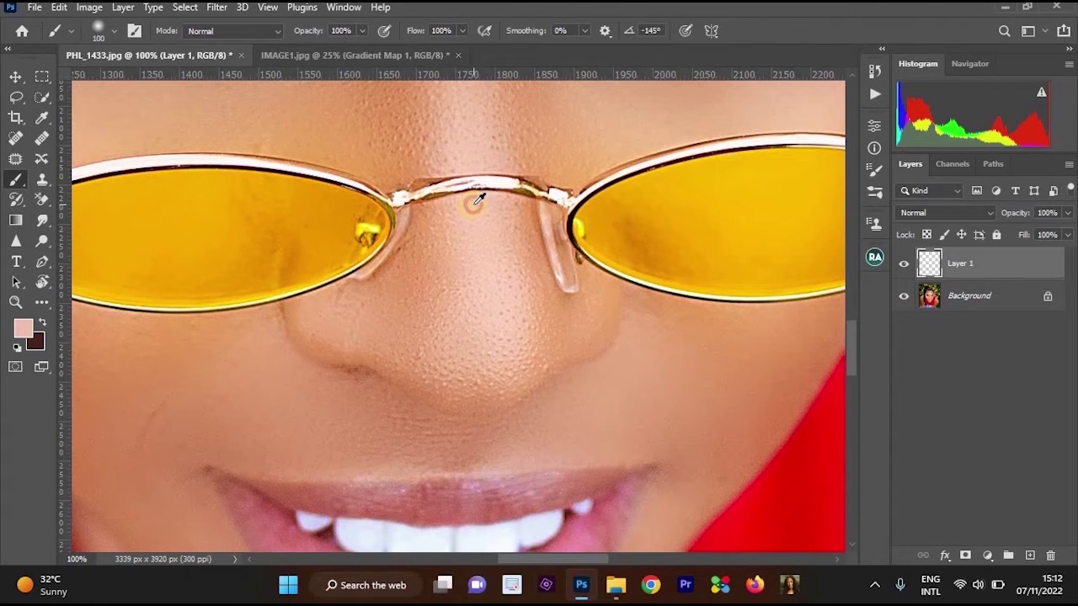
Enlarge the brush to 400 px and paint a broad highlight-color swatch over the flowers beside the face on Layer 1
scroll(493, 233, down, 3)
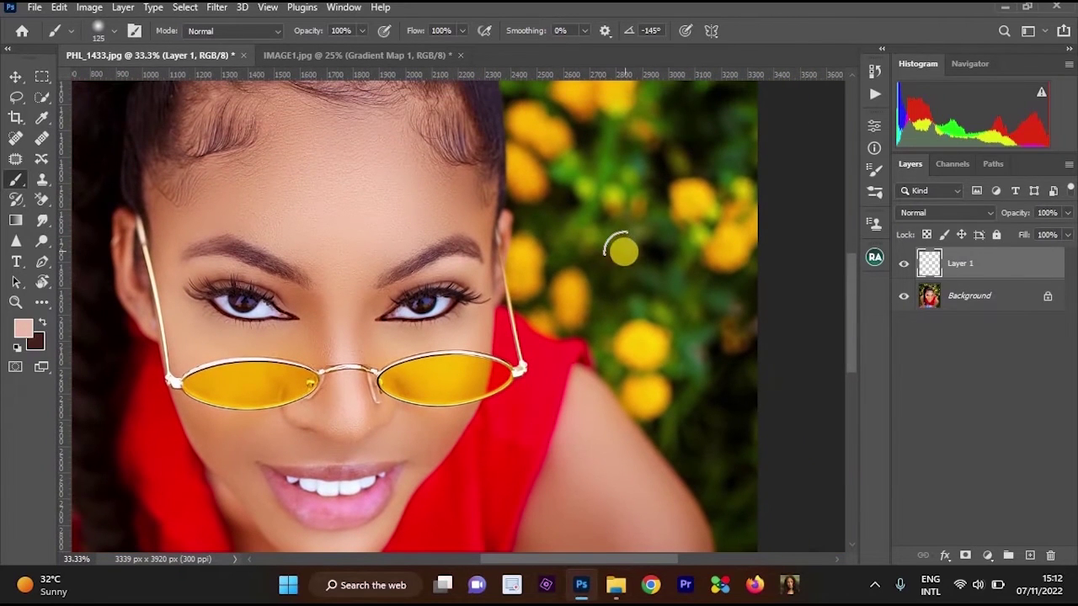
key(bracketright)
key(bracketright)
key(bracketright)
key(bracketright)
key(bracketright)
key(bracketright)
key(bracketright)
key(bracketright)
key(bracketright)
drag(514, 257, 810, 267)
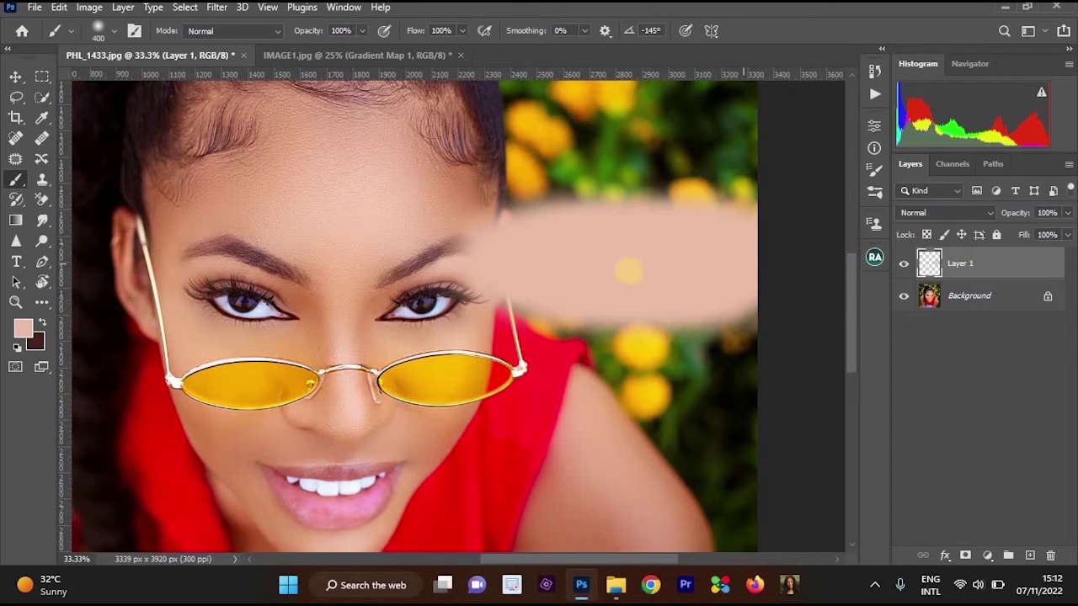
Examine the dark areas around the arm, braid and red top up close for a suitable shadow color
drag(586, 392, 483, 268)
ctrl+click(505, 271)
ctrl+click(505, 271)
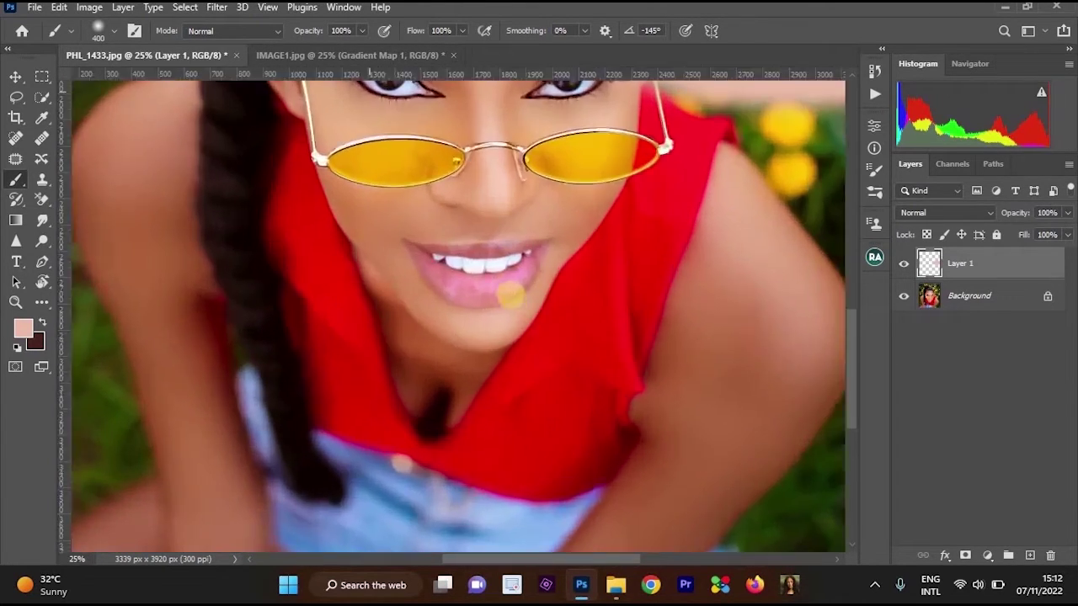
drag(238, 310, 342, 265)
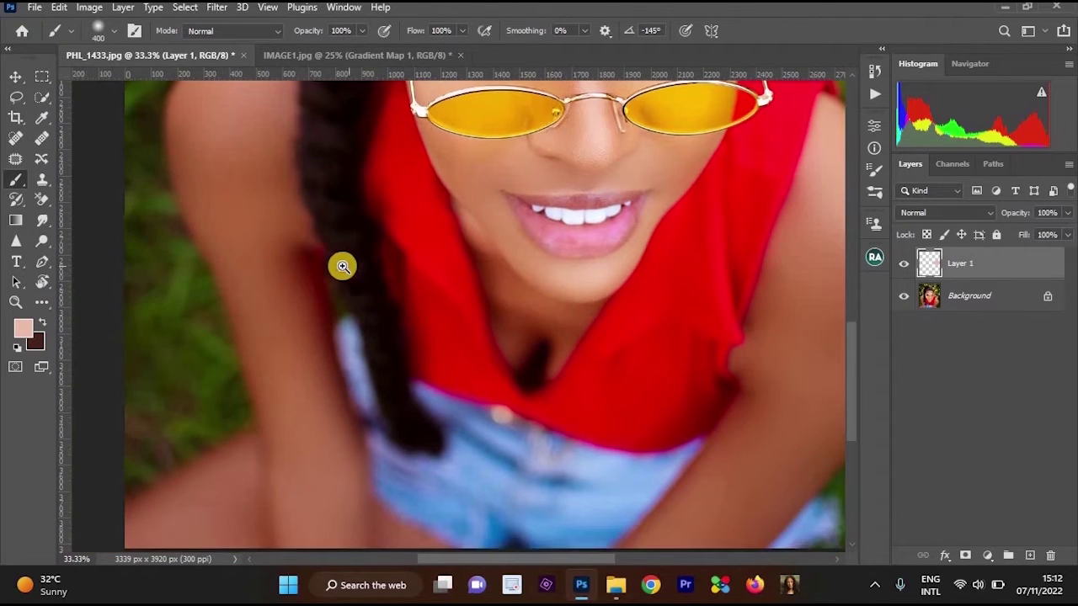
ctrl+click(341, 267)
ctrl+click(268, 271)
ctrl+click(268, 271)
ctrl+click(268, 271)
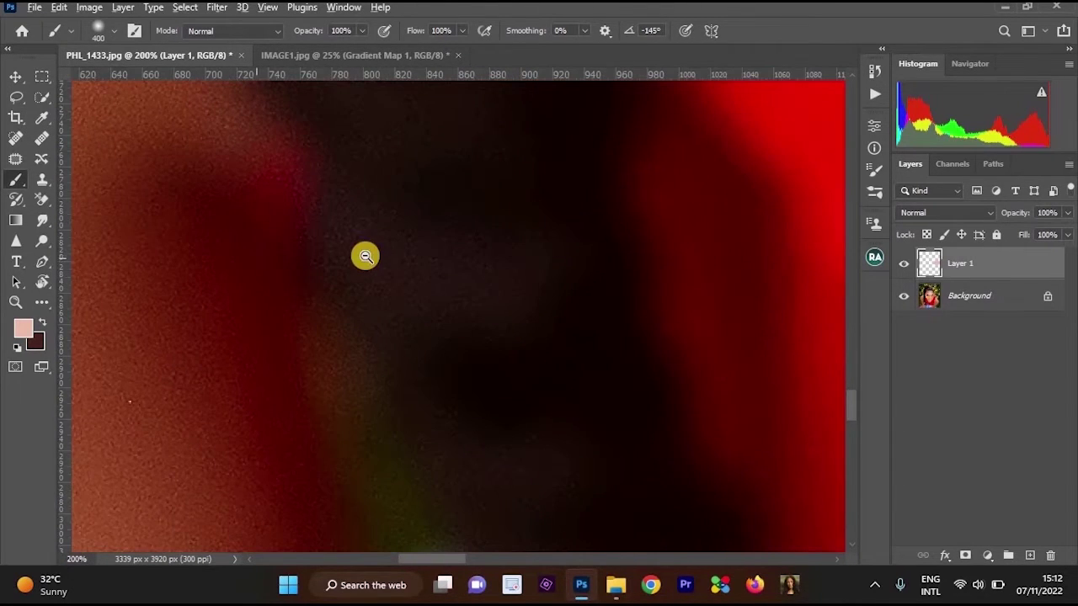
alt+click(502, 340)
alt+click(503, 340)
drag(503, 339, 437, 254)
alt+click(437, 254)
drag(529, 180, 626, 345)
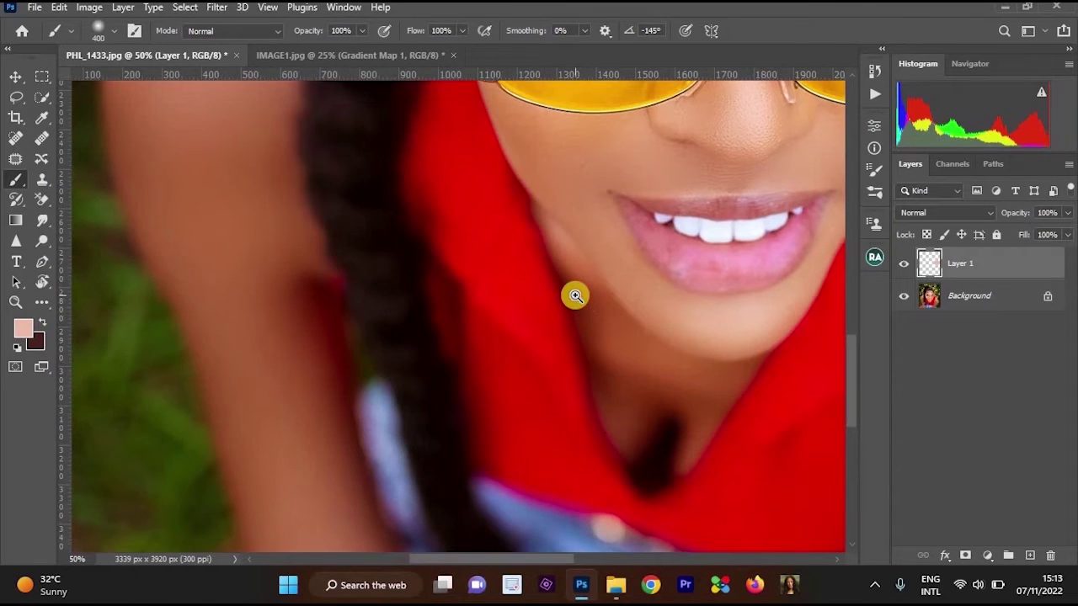
Sample the dark red shadow where the collar meets the neck and paint a swatch of it across the shoulder on Layer 1
scroll(584, 309, up, 4)
alt+click(540, 261)
alt+click(517, 236)
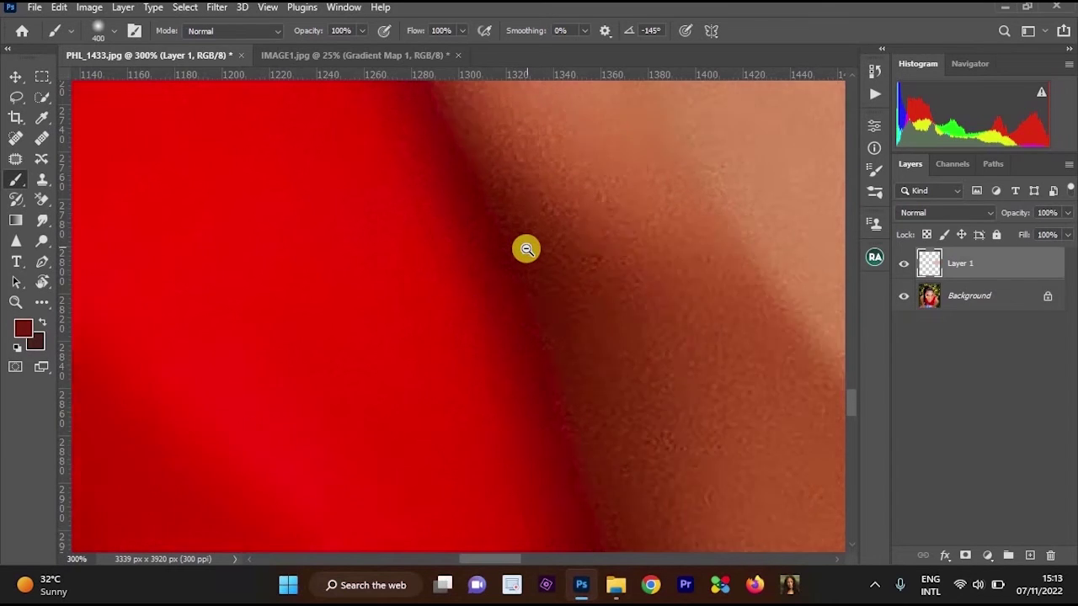
scroll(527, 248, down, 4)
scroll(532, 254, down, 4)
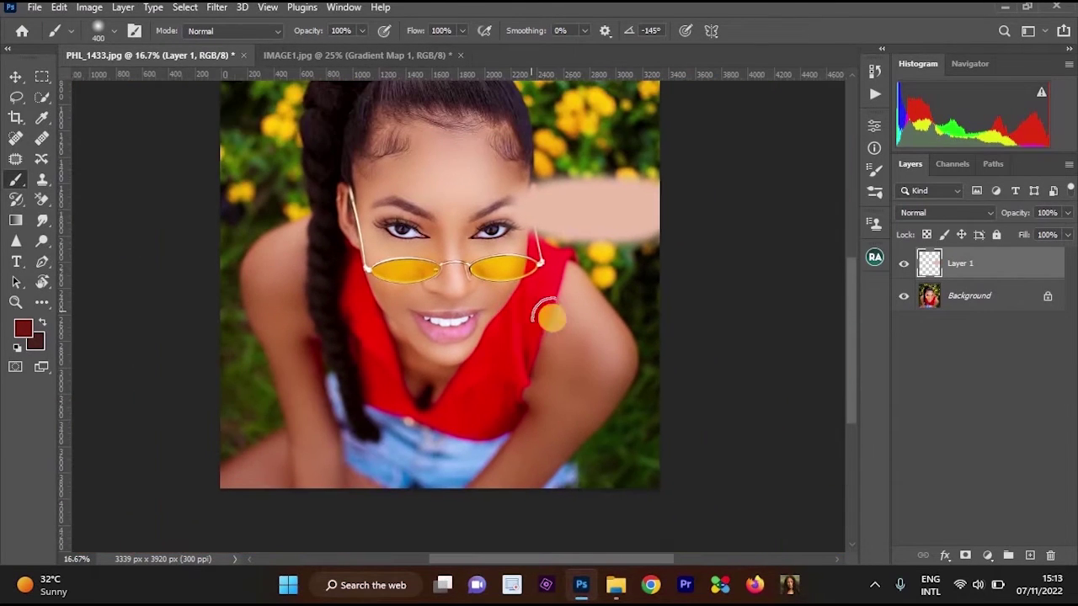
mouse_move(616, 320)
mouse_down()
mouse_move(512, 327)
mouse_move(669, 323)
mouse_move(525, 332)
mouse_move(646, 333)
mouse_move(537, 329)
mouse_up()
scroll(445, 231, up, 2)
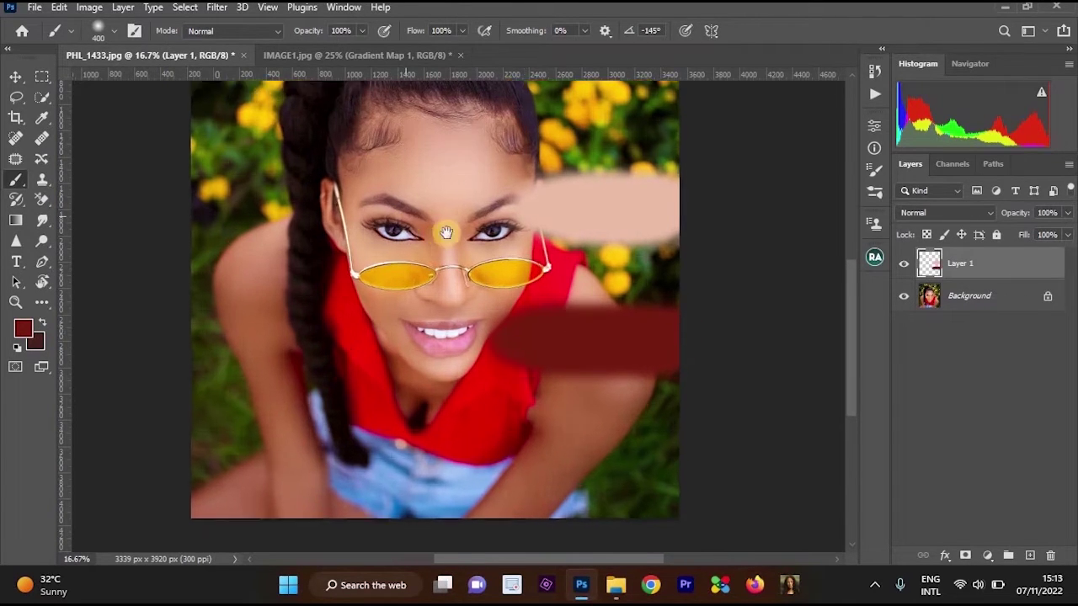
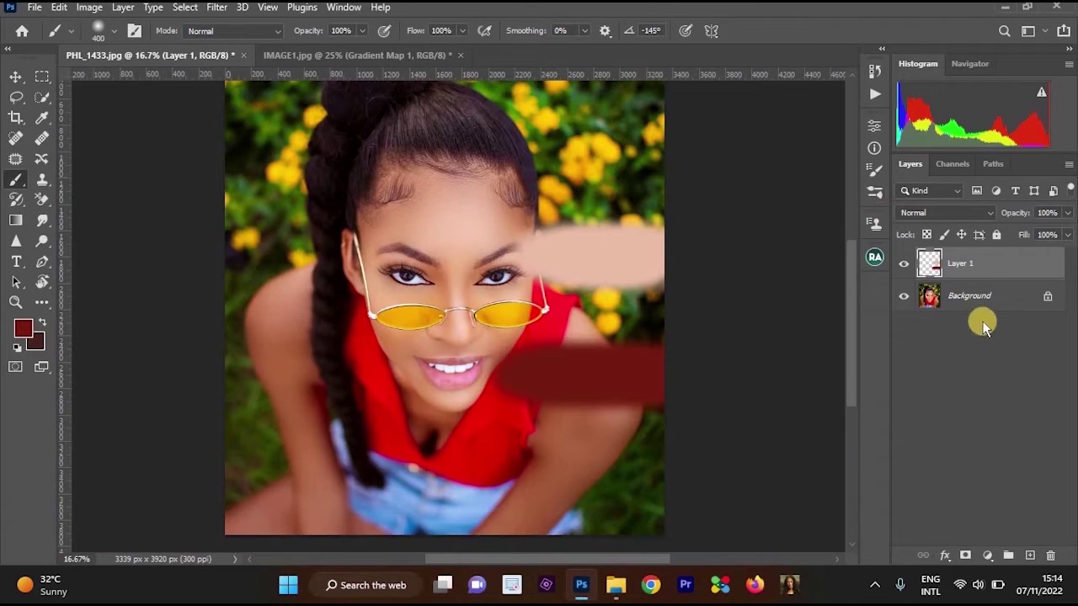
Select the Midtones of the Background layer with Color Range, using a Fuzziness of 44%
click(978, 310)
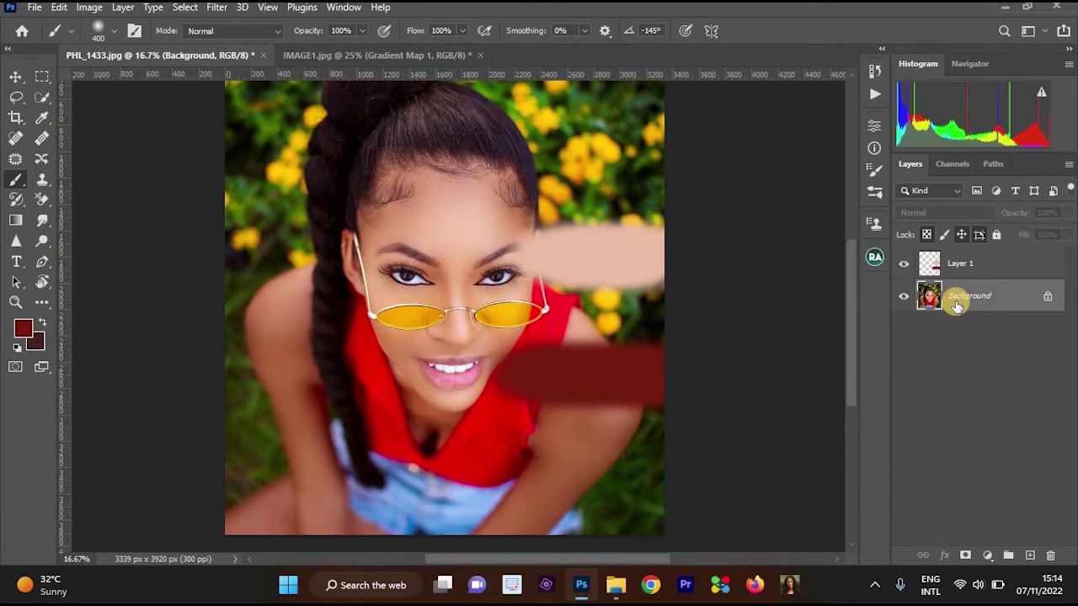
click(187, 8)
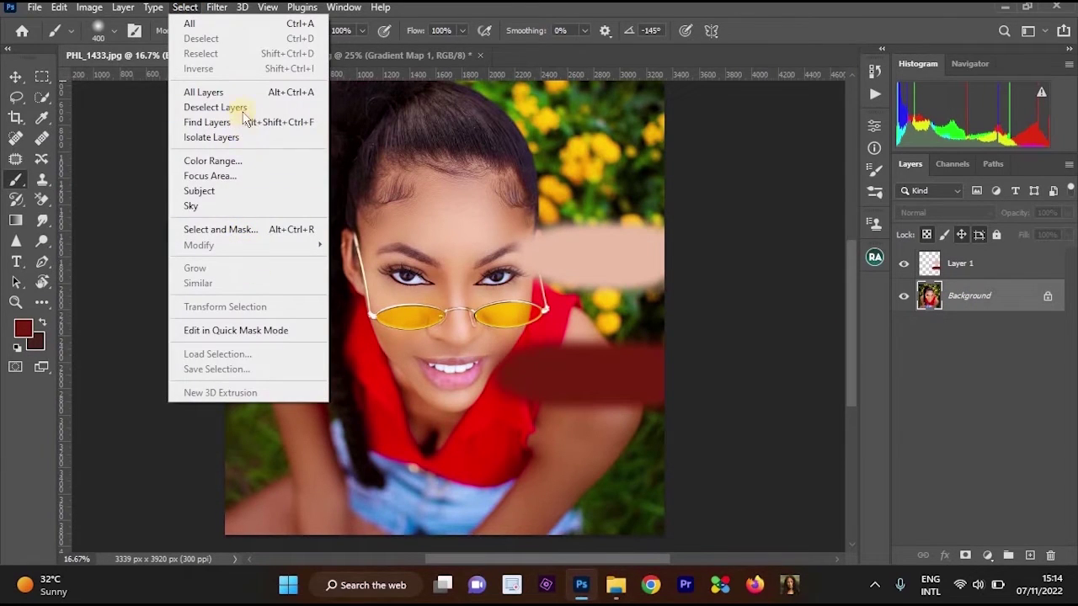
click(244, 161)
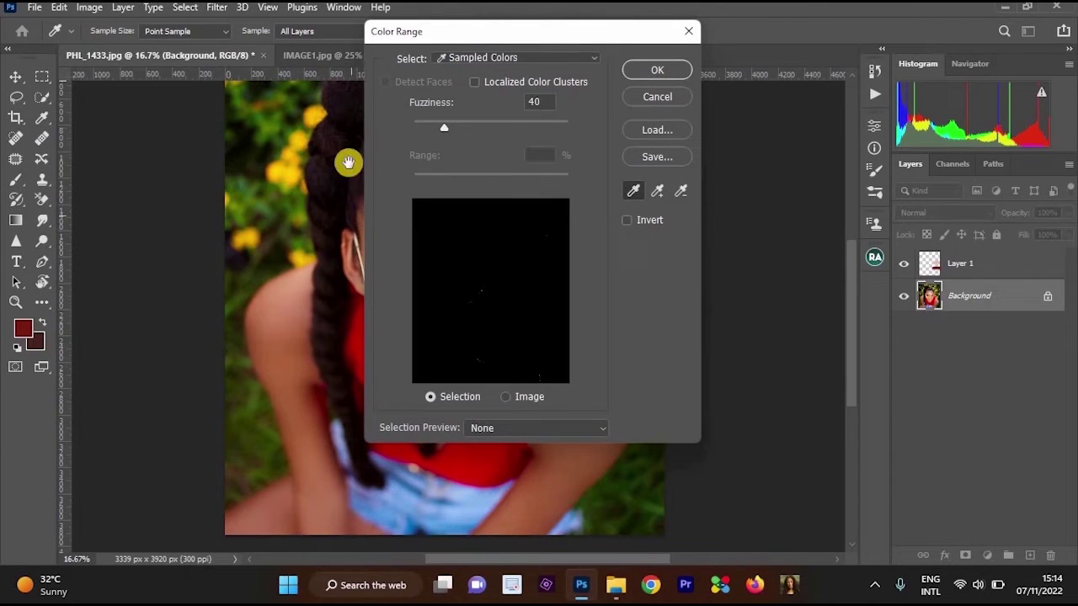
scroll(307, 187, down, 3)
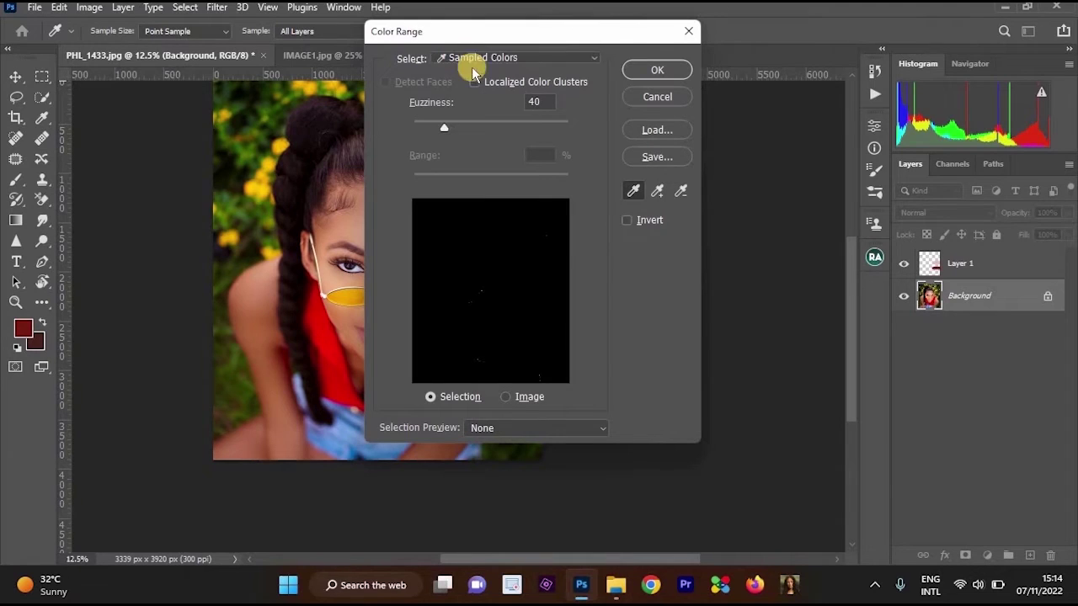
click(461, 63)
click(459, 237)
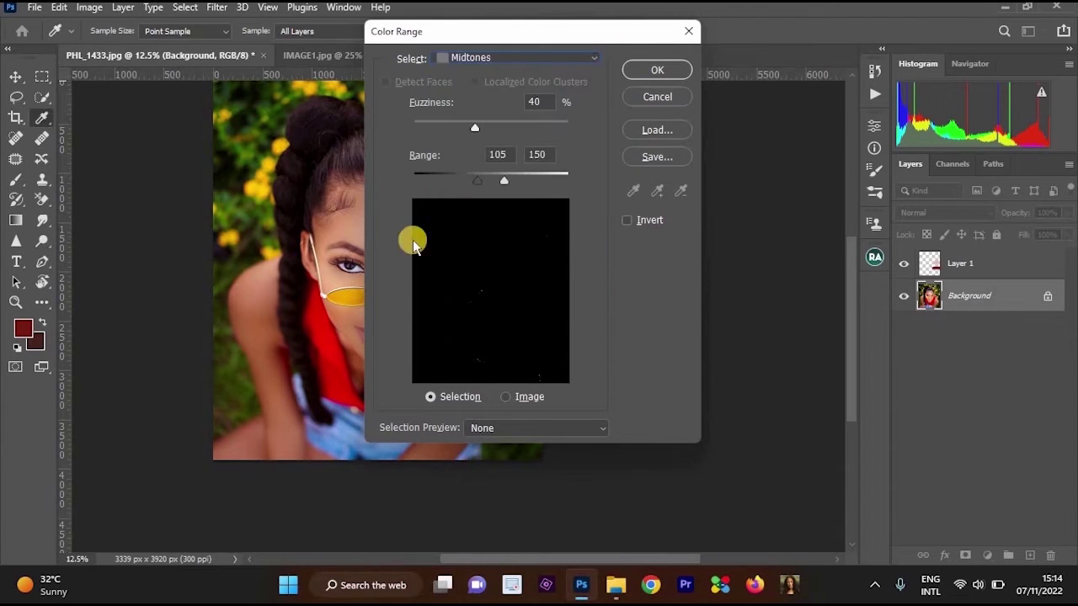
drag(318, 207, 284, 173)
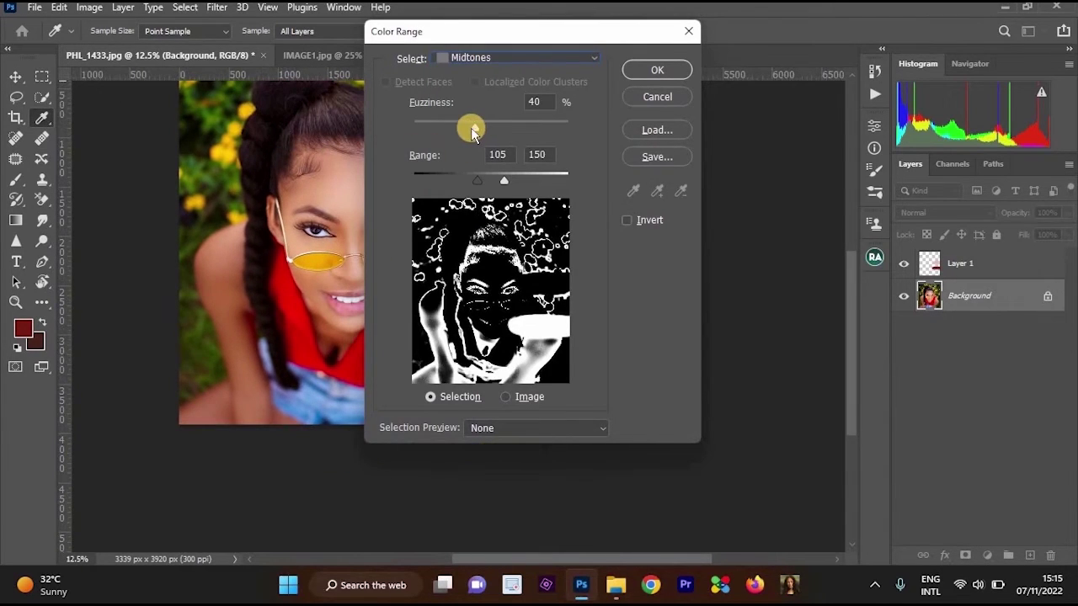
mouse_move(471, 127)
mouse_down()
mouse_move(490, 133)
mouse_move(480, 130)
mouse_up()
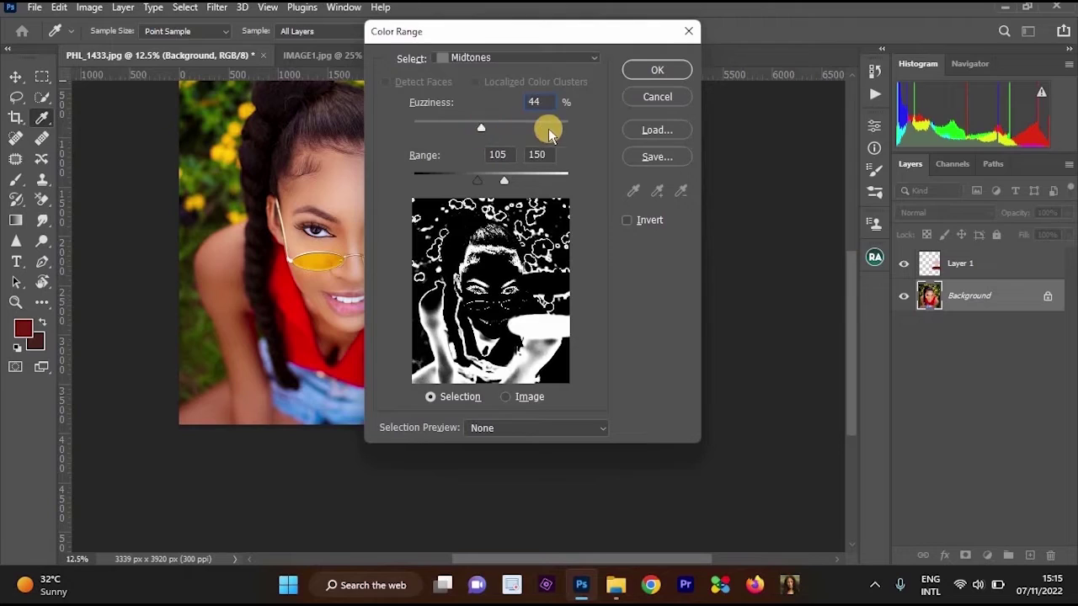
click(658, 70)
Copy the selected midtones of the Background to a new layer
key(b)
drag(427, 269, 500, 258)
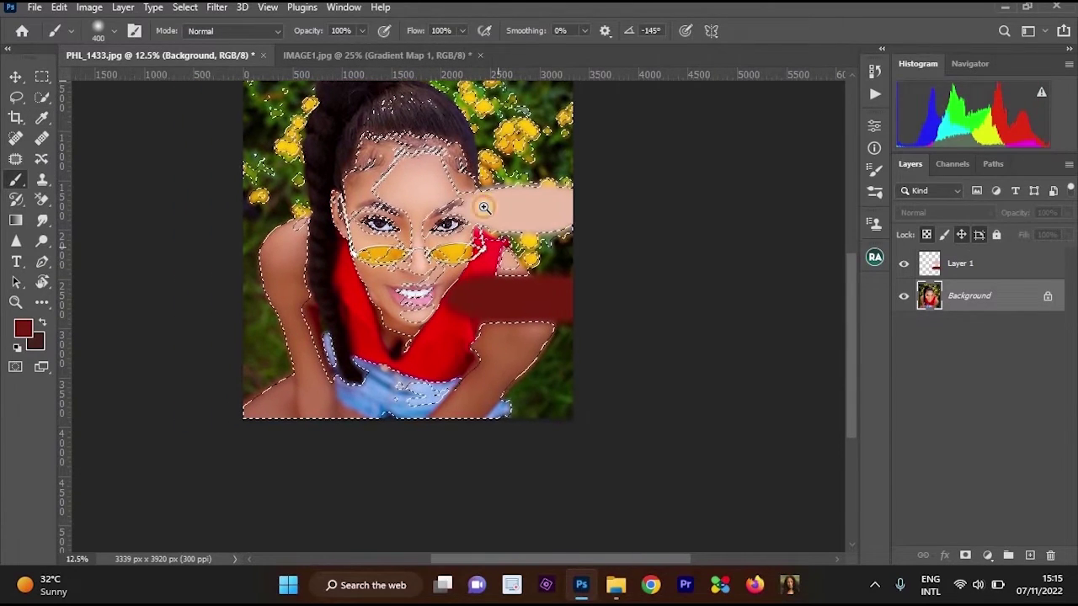
scroll(508, 252, up, 1)
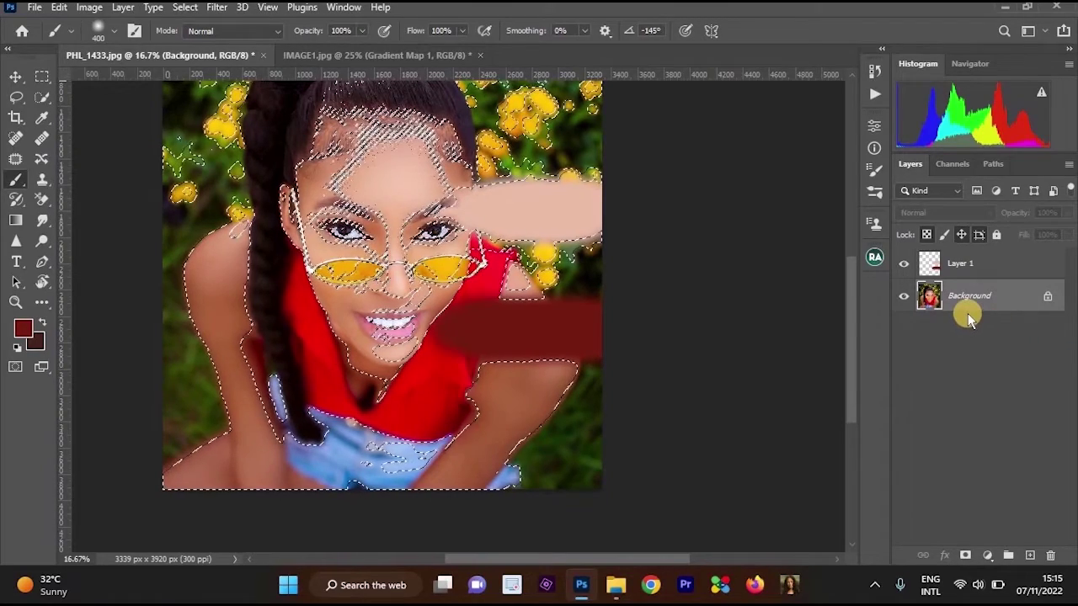
key(ctrl+j)
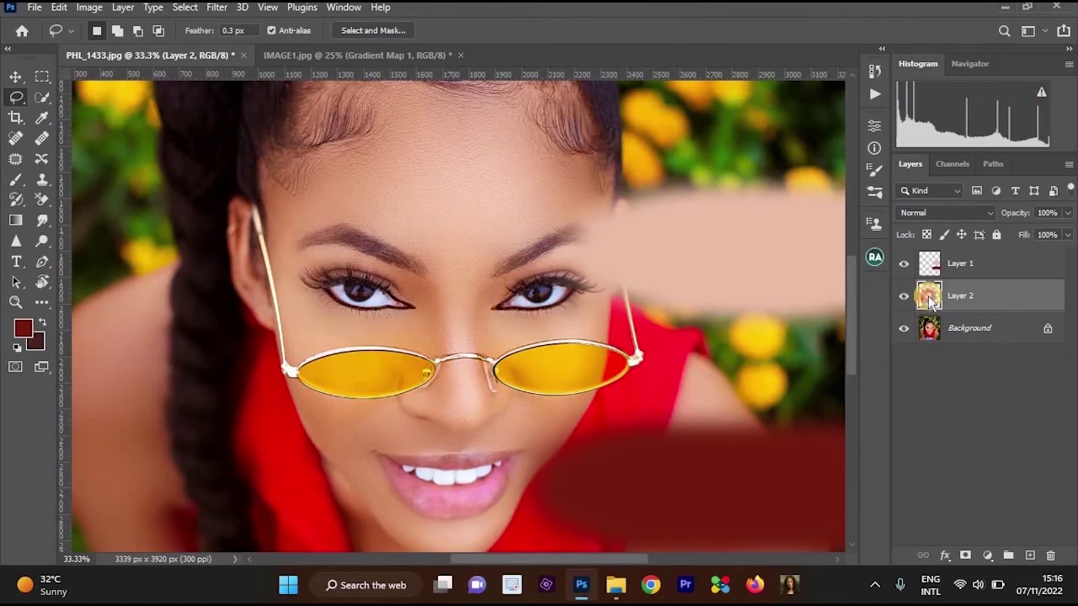
Load the contents of Layer 2 as a selection
ctrl+click(930, 296)
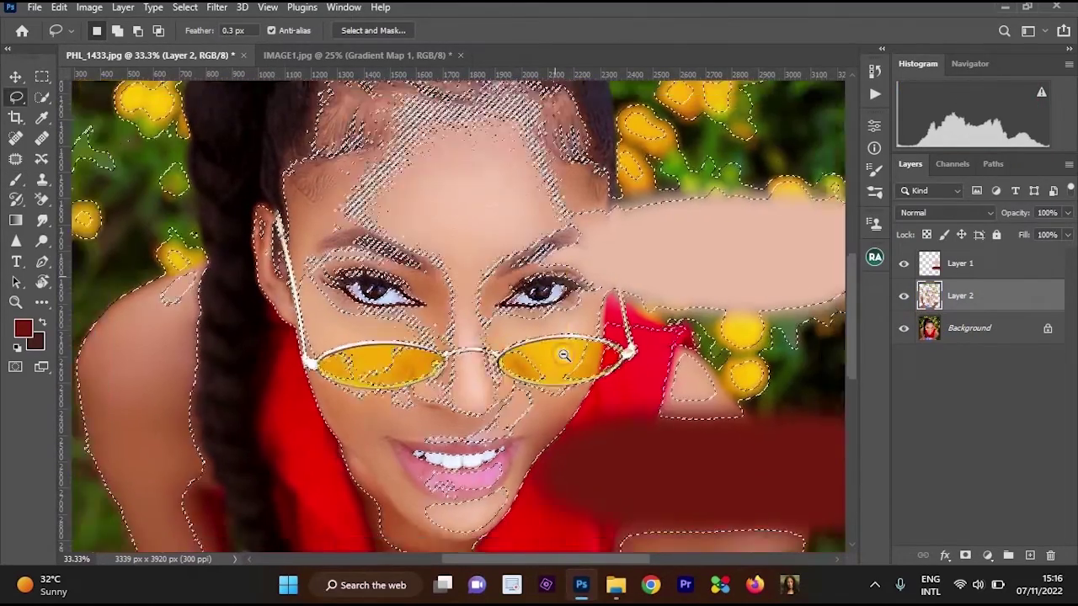
key(ctrl+minus)
drag(524, 195, 488, 132)
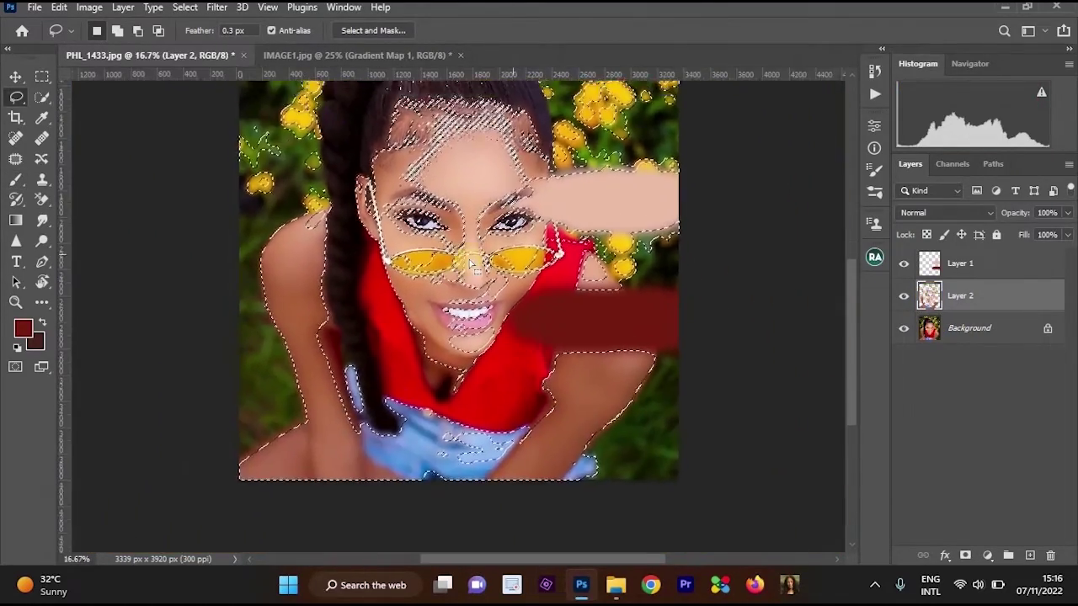
scroll(524, 250, up, 1)
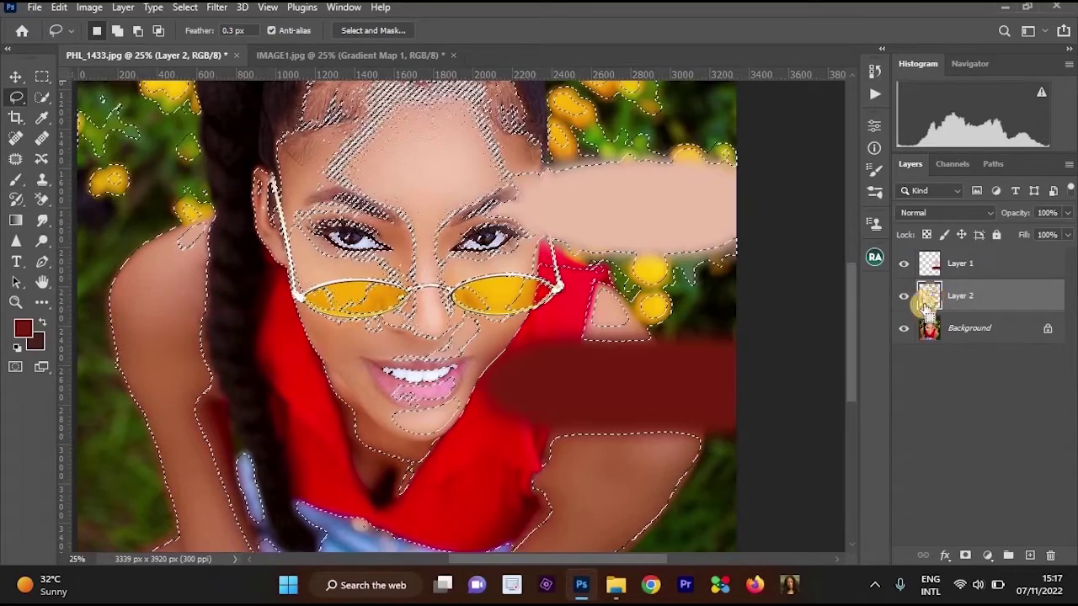
key(ctrl+minus)
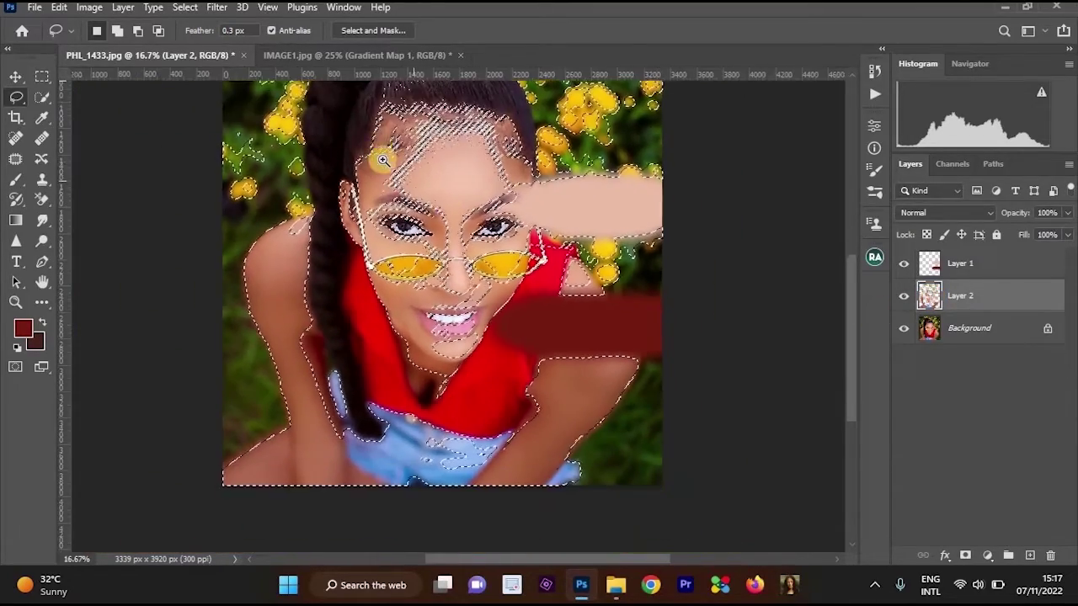
key(ctrl+plus)
Apply the Average blur filter to the selected midtones on Layer 2
key(alt+t)
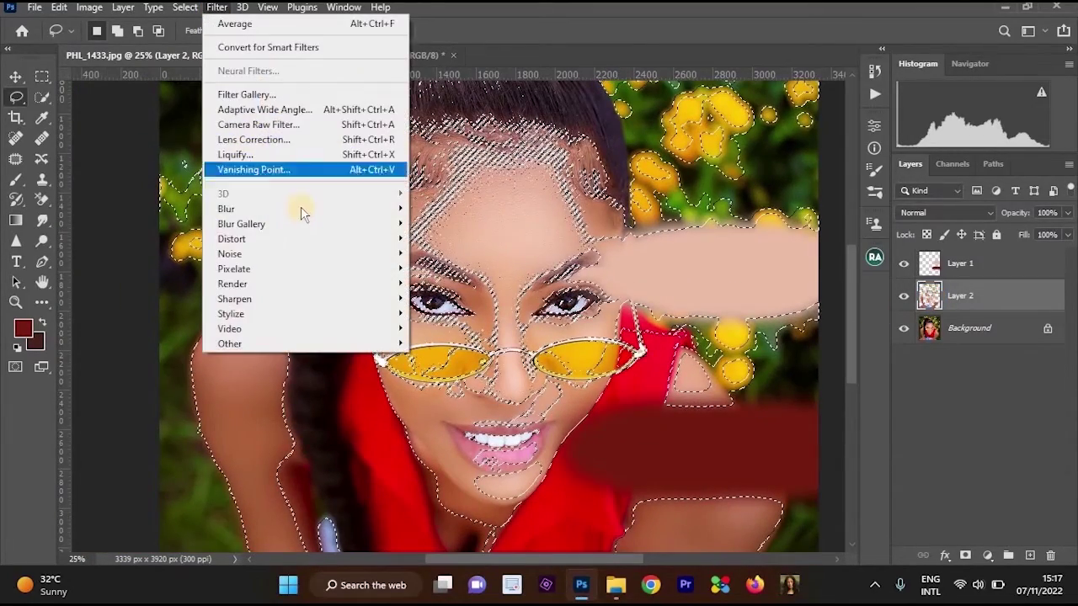
mouse_move(301, 209)
click(476, 217)
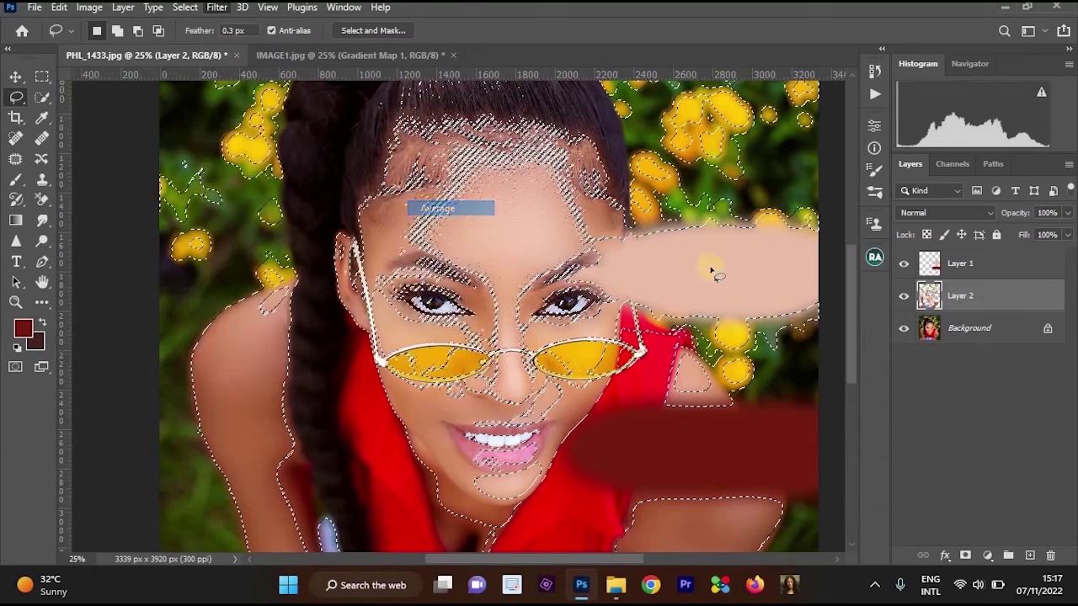
key(ctrl+minus)
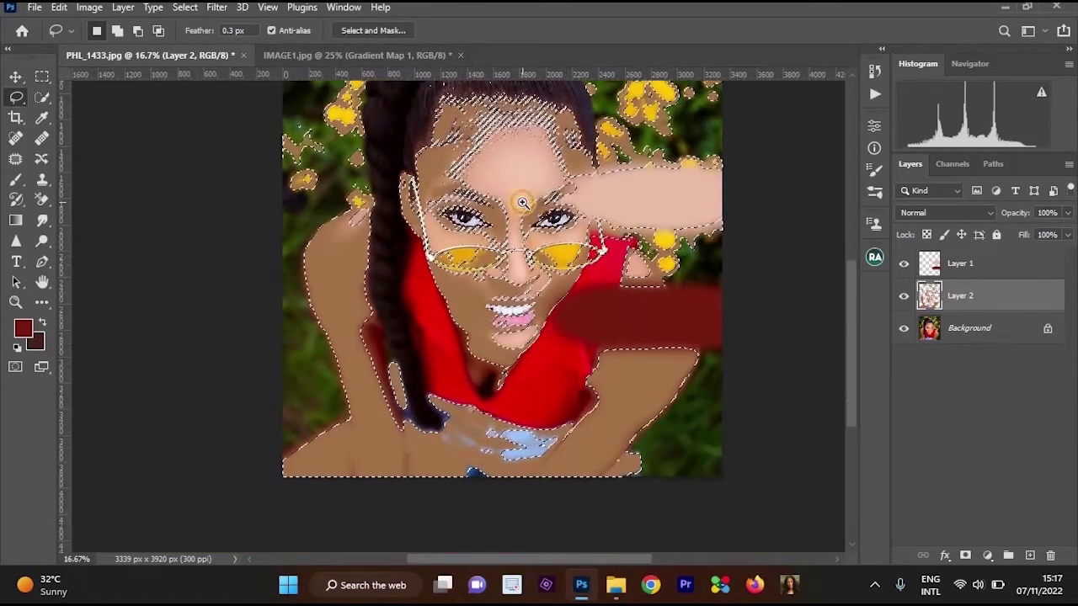
Clear the selection and examine the averaged midtone color around the face
ctrl+click(522, 203)
ctrl+click(522, 203)
ctrl+click(523, 211)
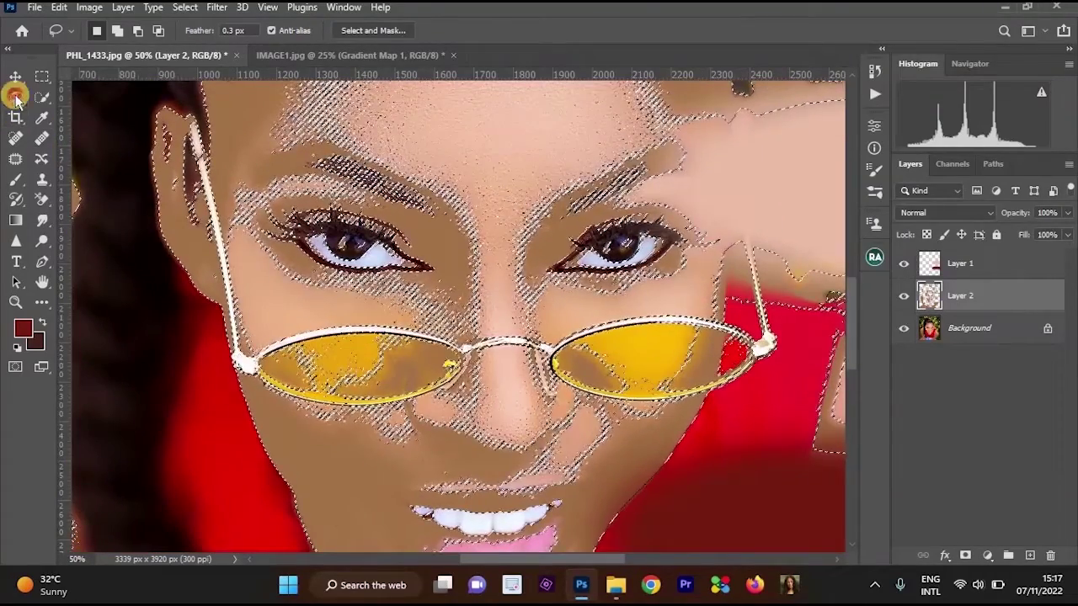
key(ctrl+d)
ctrl+alt+click(597, 232)
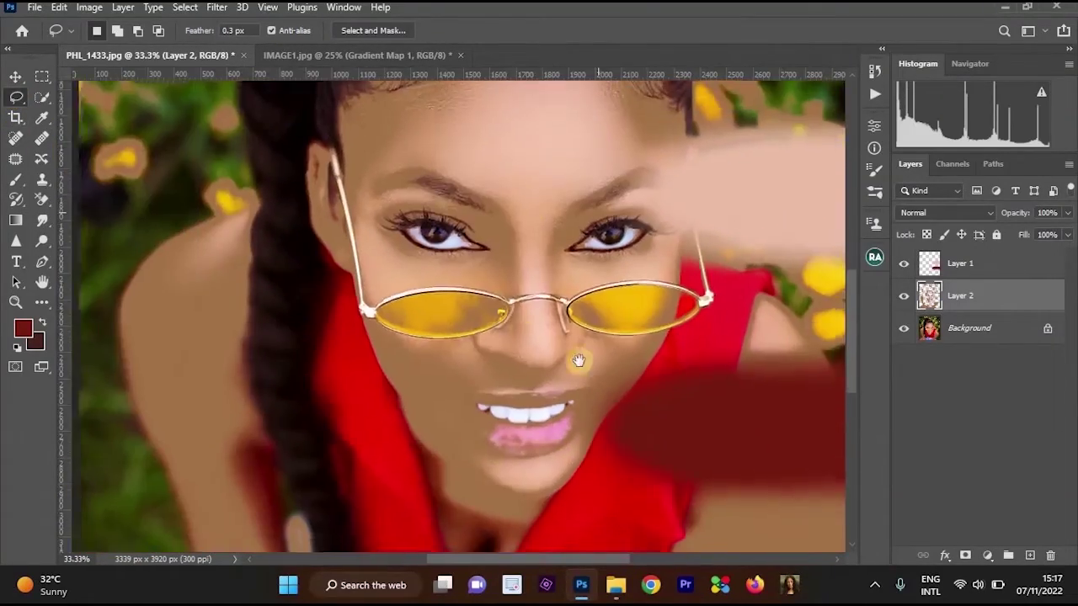
ctrl+alt+click(597, 232)
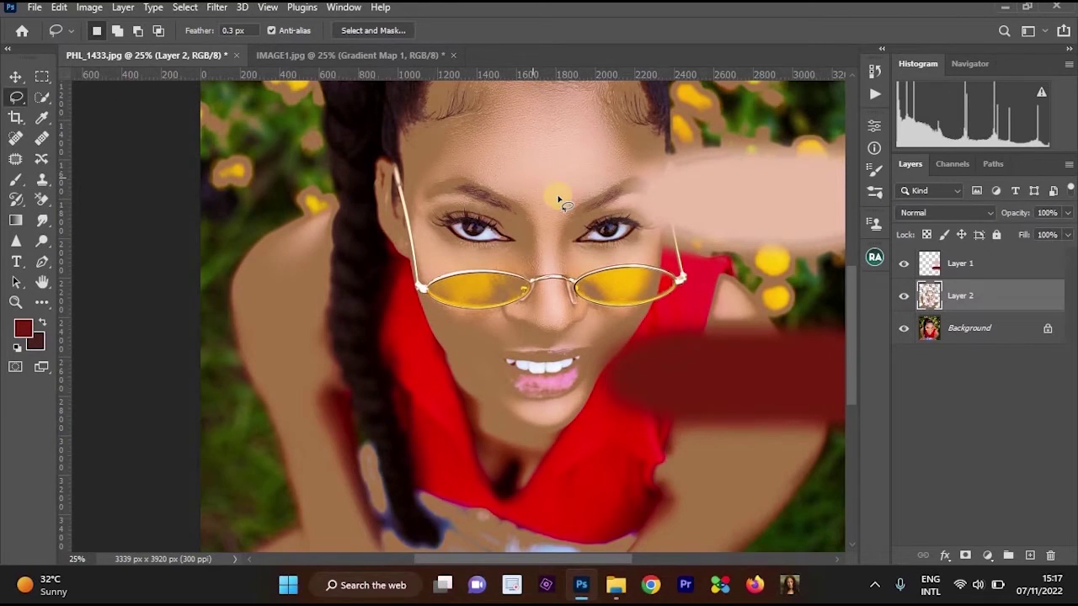
ctrl+click(558, 199)
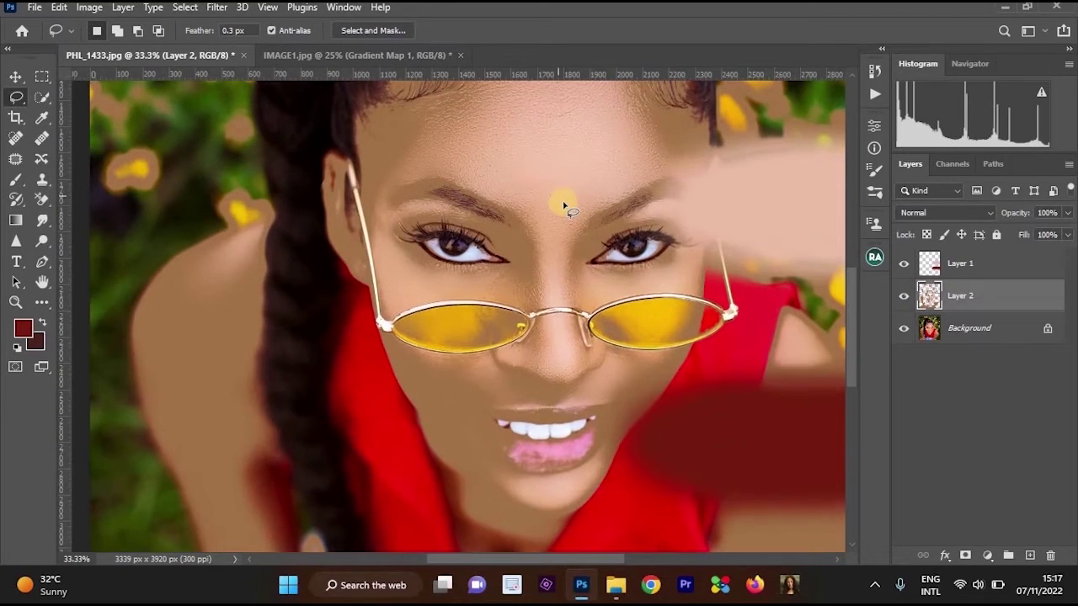
Hide the Background layer to isolate the averaged midtones of the face on Layer 2
click(904, 331)
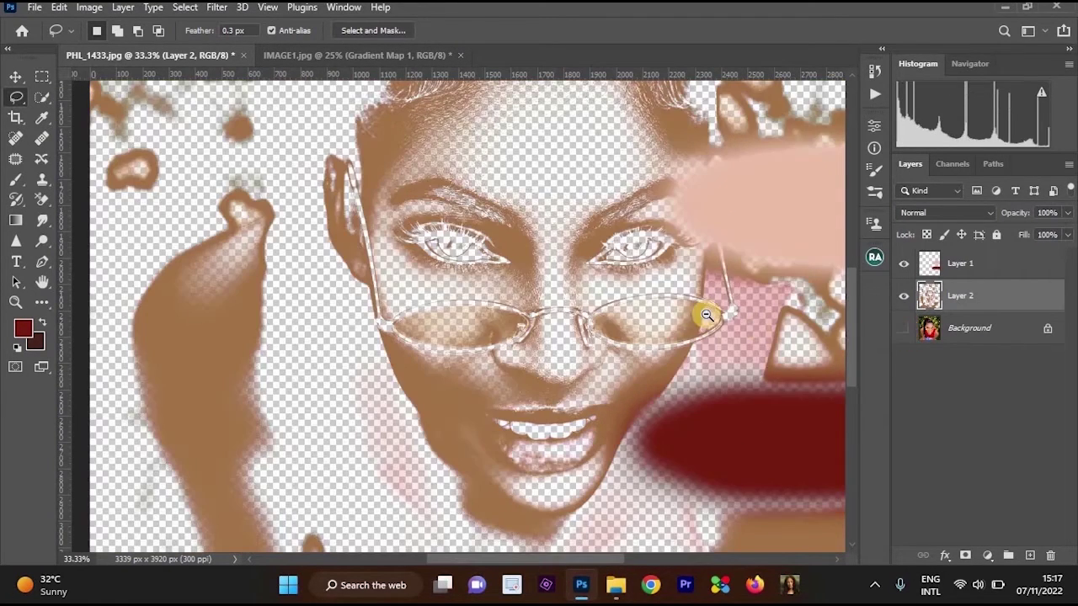
ctrl+alt+click(707, 357)
ctrl+alt+click(693, 360)
ctrl+click(683, 279)
drag(667, 343, 662, 317)
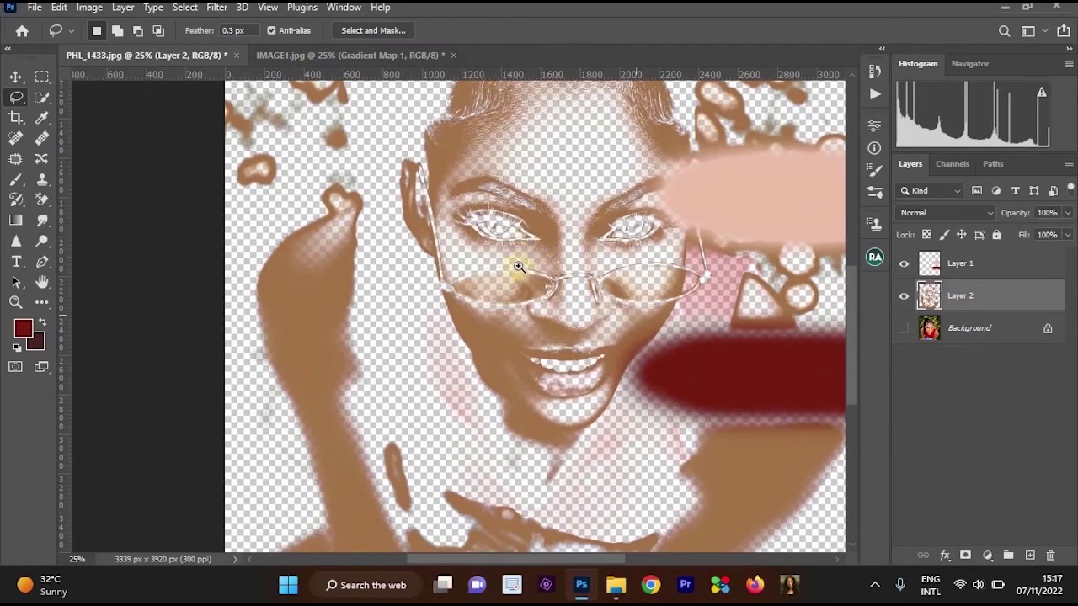
ctrl+click(549, 272)
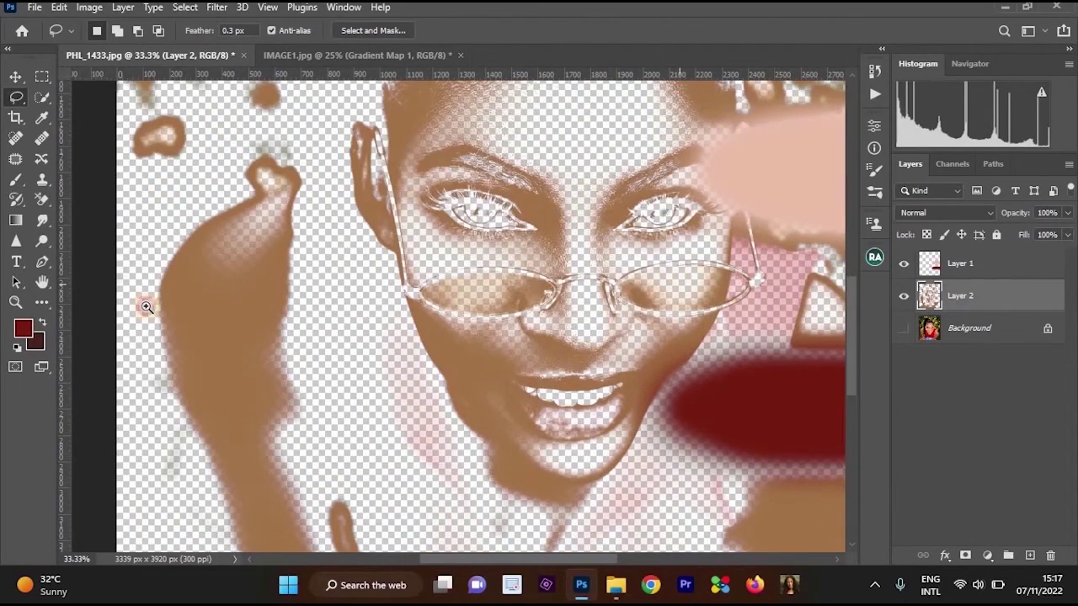
ctrl+click(556, 258)
Sample the averaged brown midtone beside the inner eyebrow on Layer 2 as the brush color
click(15, 180)
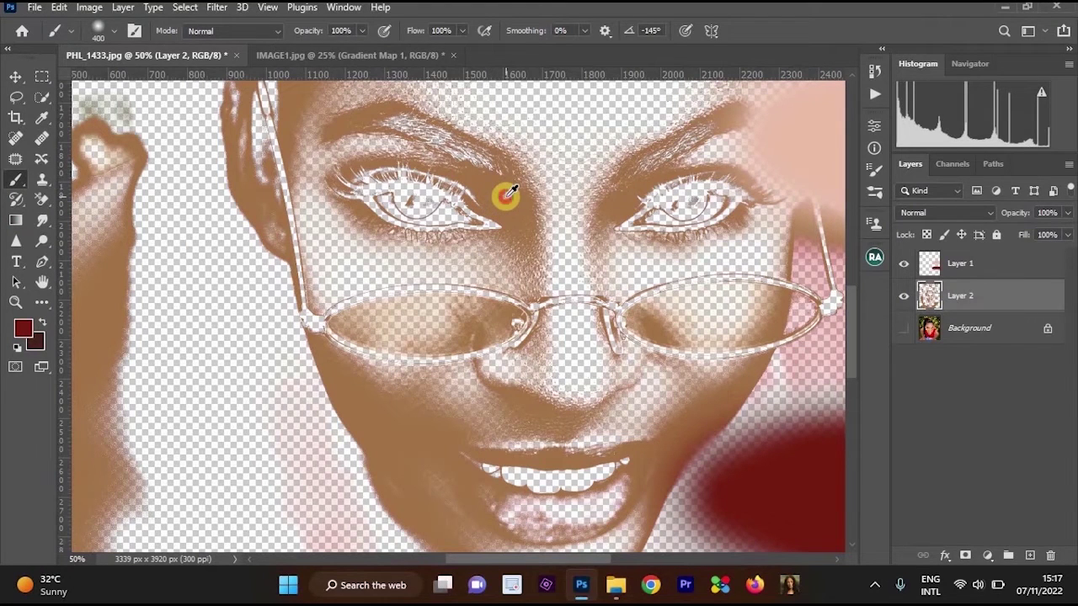
alt+click(506, 197)
alt+click(506, 197)
alt+click(507, 186)
alt+click(505, 185)
Try to paint a brown midtone swatch on Layer 2 between the pink and dark red swatches with a 300 px brush
scroll(327, 269, down, 3)
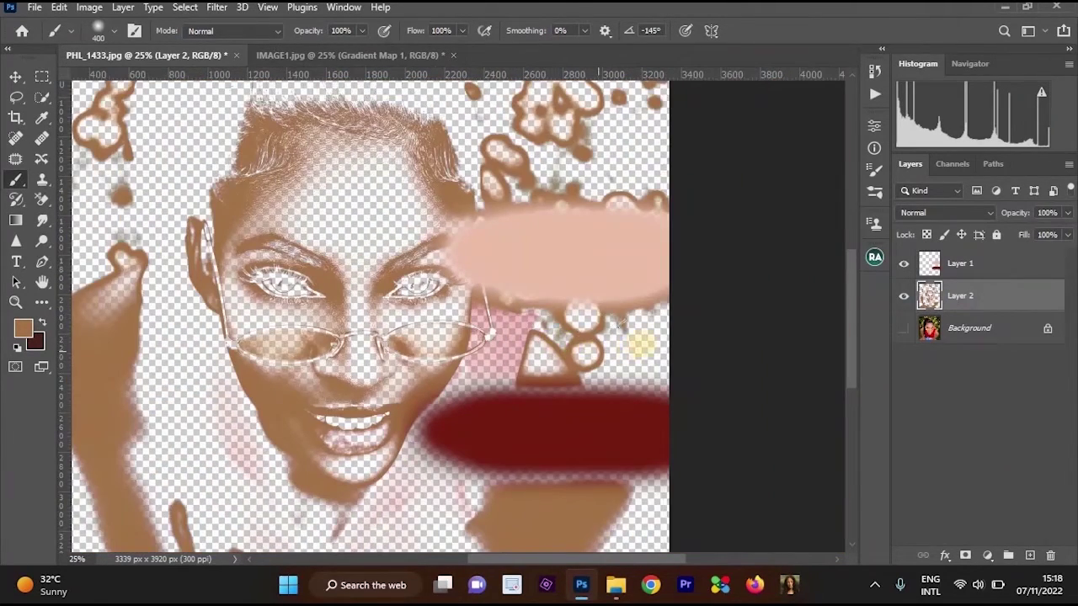
key(bracketleft)
mouse_move(649, 337)
mouse_down()
mouse_move(621, 325)
mouse_move(506, 339)
mouse_move(548, 349)
mouse_move(665, 344)
mouse_move(447, 352)
mouse_move(666, 362)
mouse_up()
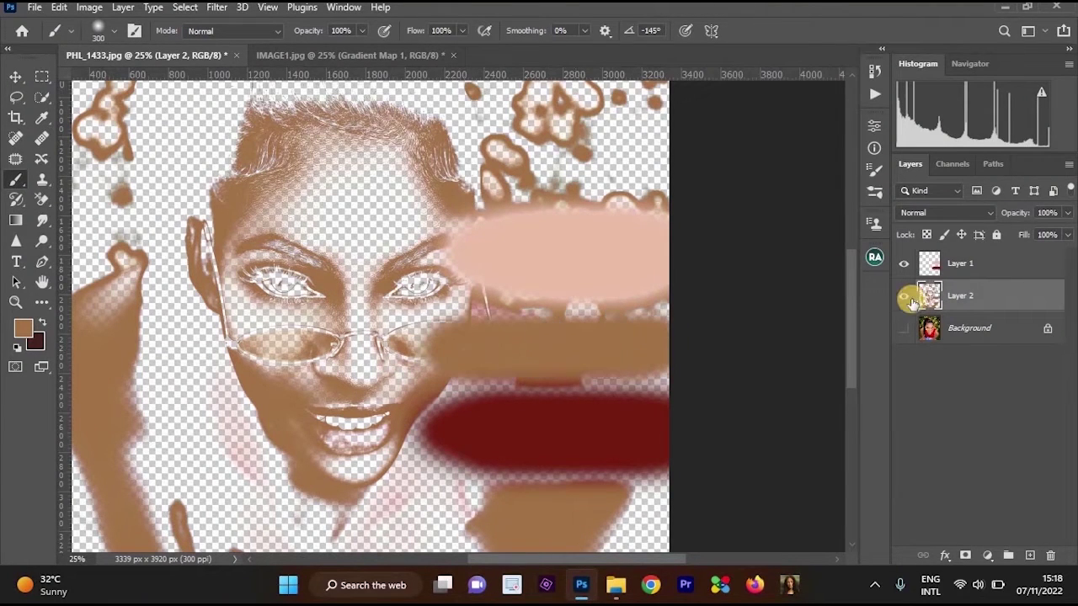
click(960, 264)
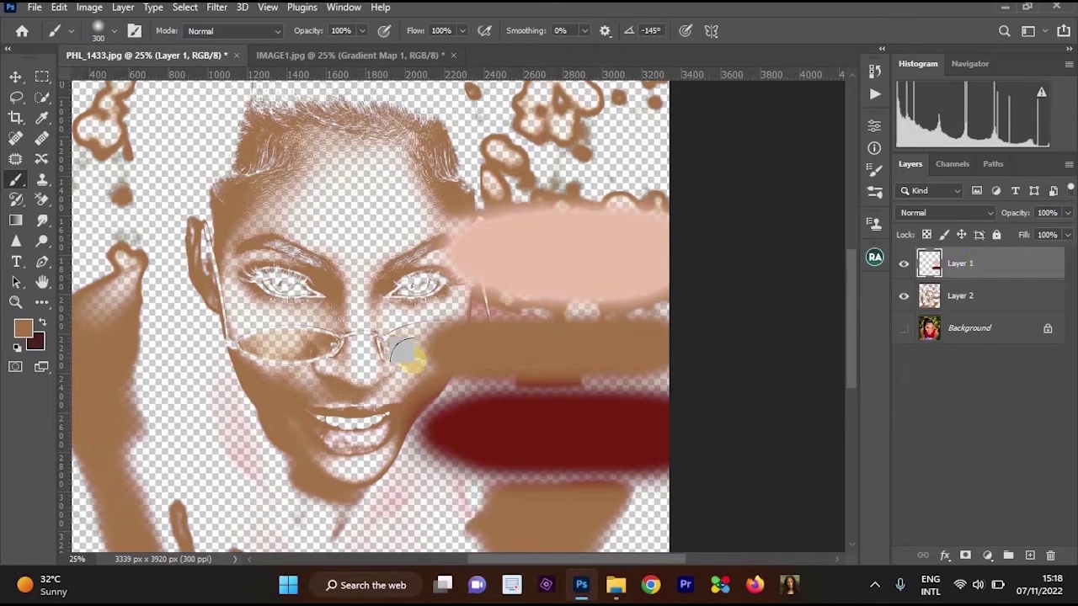
click(969, 303)
click(905, 296)
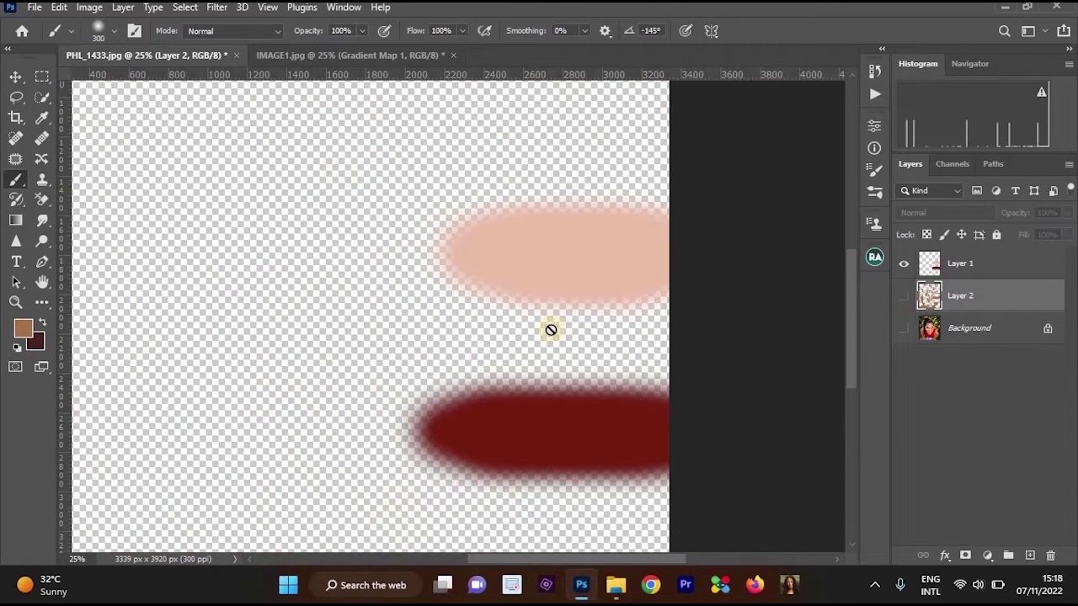
key(ctrl+z)
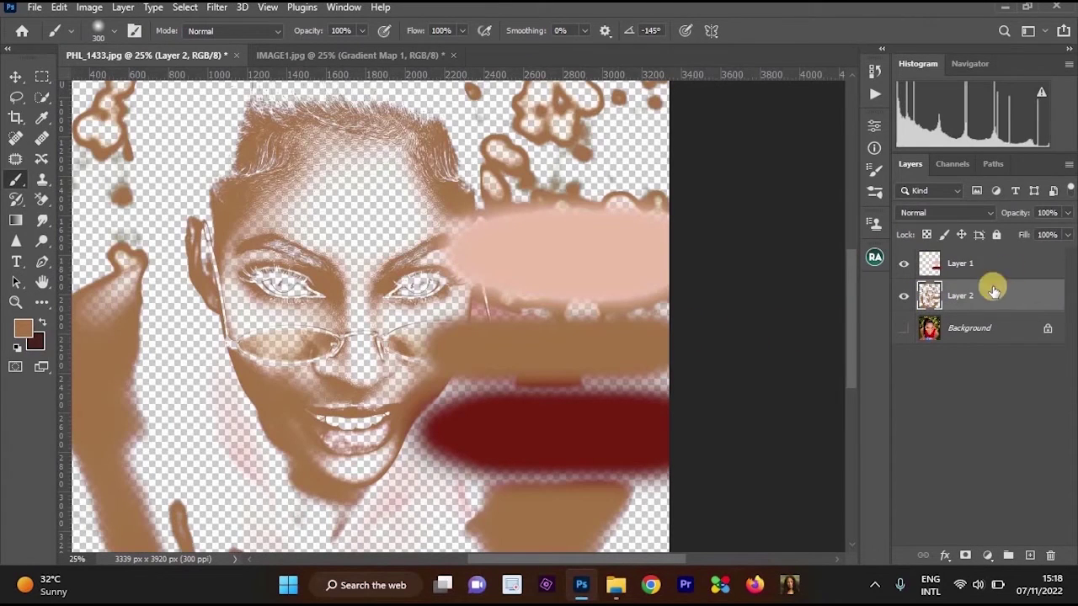
Paint the brown midtone swatch on Layer 1 between the pink and dark red swatches, with Layer 2 hidden
click(981, 267)
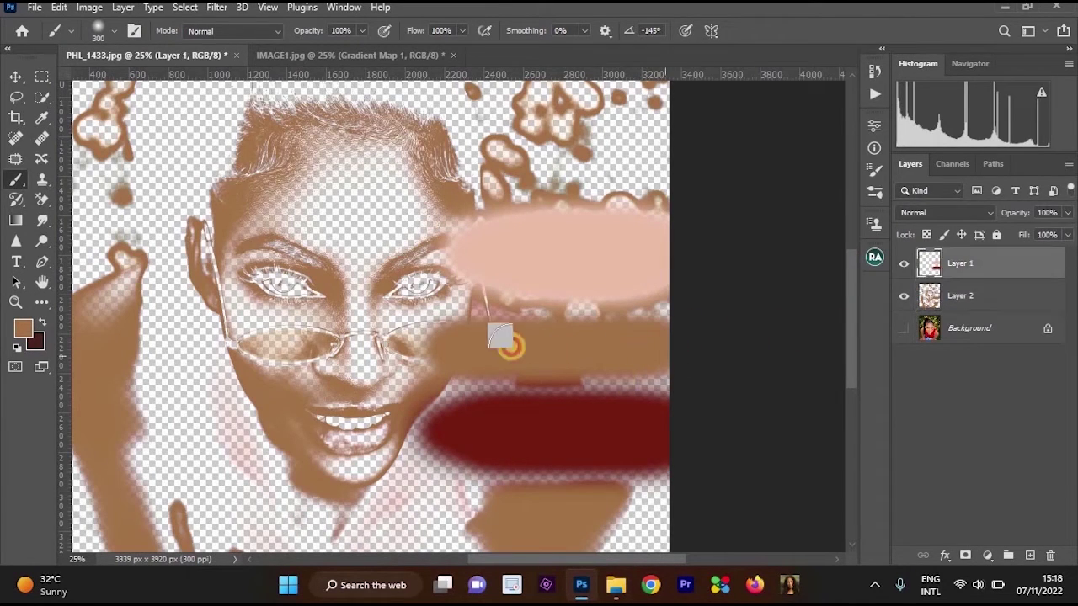
click(904, 296)
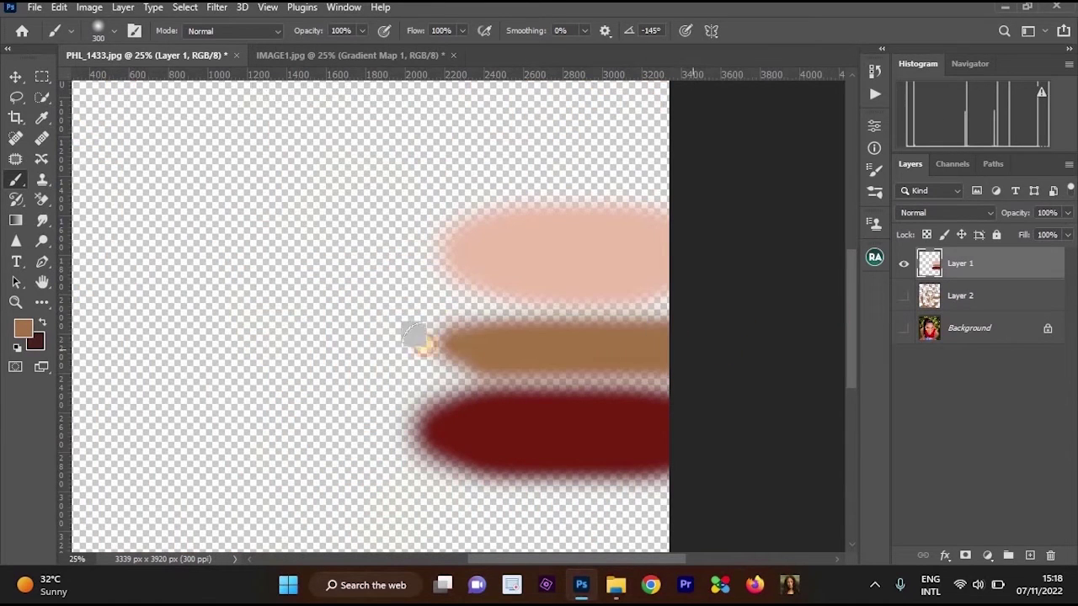
drag(624, 327, 390, 325)
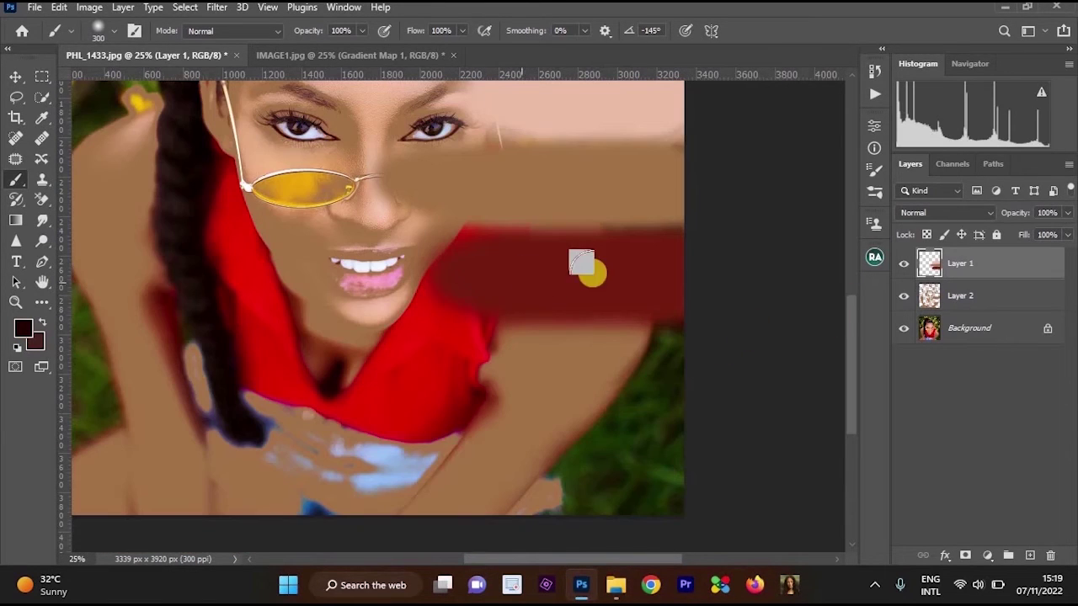
Hide and restore Layer 2 and the Background to check the color swatches against the photo
drag(588, 279, 597, 319)
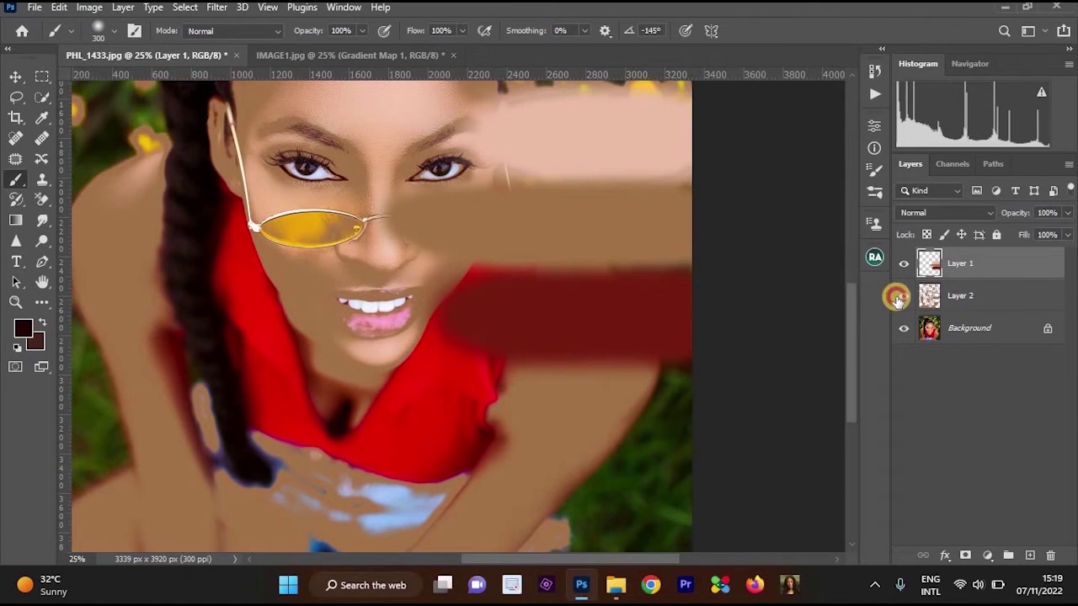
click(898, 298)
click(903, 326)
click(903, 298)
click(898, 329)
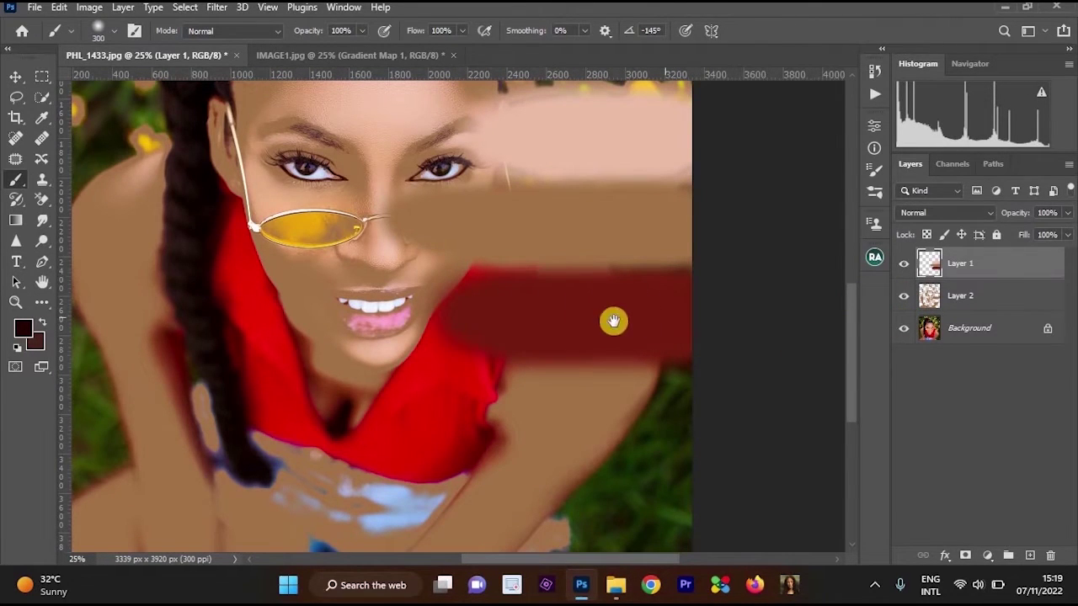
Sample the near-black shadow at the neckline and paint it over the dark red swatch on Layer 1
alt+click(643, 316)
ctrl+click(612, 307)
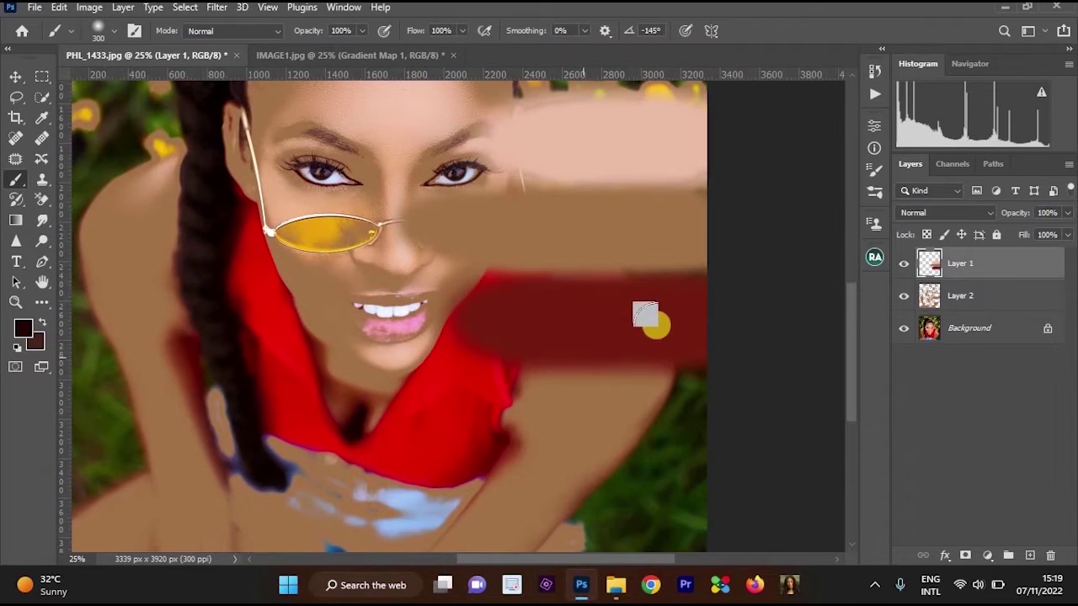
click(208, 389)
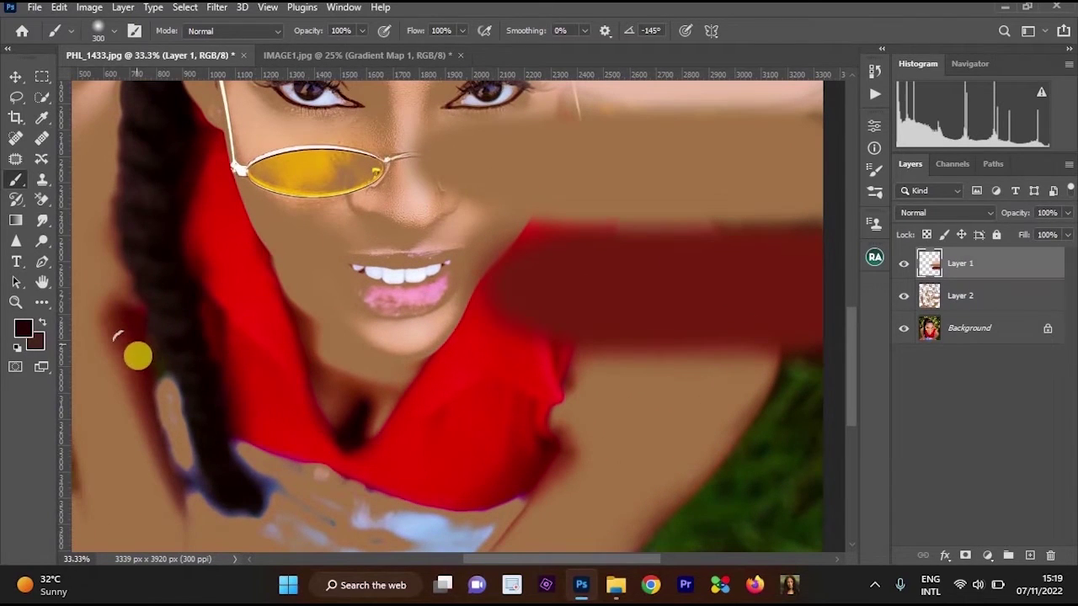
drag(503, 415, 393, 428)
ctrl+click(391, 421)
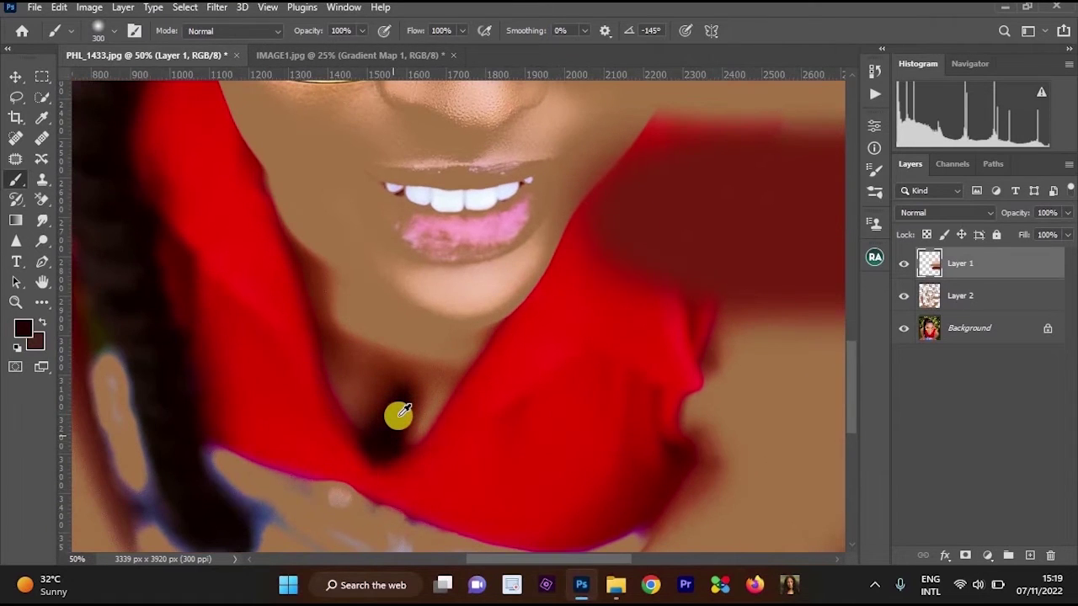
alt+click(399, 411)
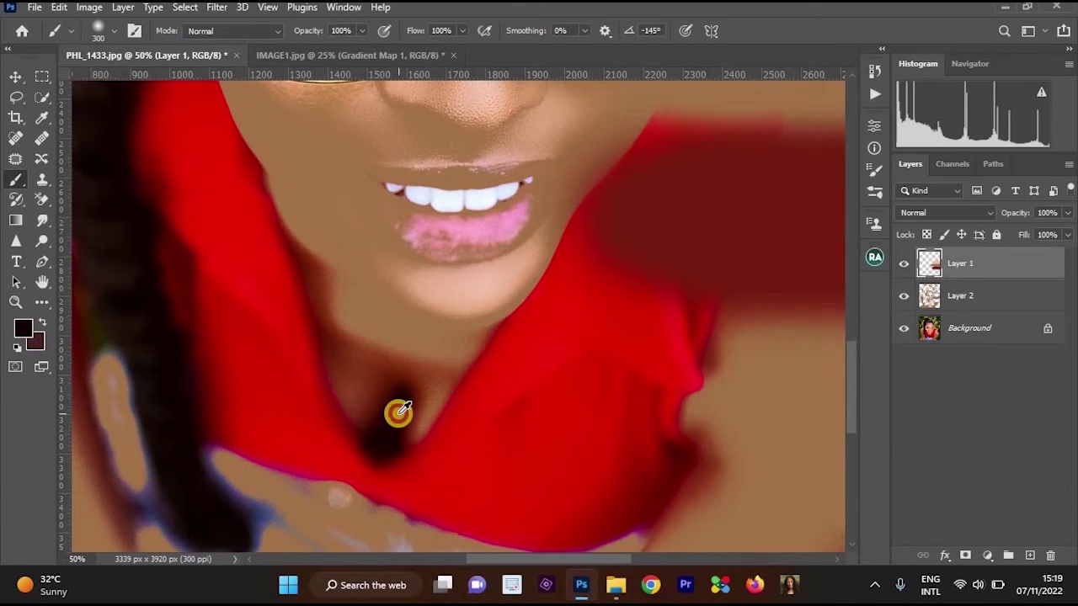
mouse_move(721, 249)
mouse_down()
mouse_move(315, 372)
mouse_move(483, 332)
mouse_move(509, 337)
mouse_move(416, 345)
mouse_move(570, 362)
mouse_move(553, 378)
mouse_move(520, 363)
mouse_move(318, 368)
mouse_move(385, 378)
mouse_move(572, 373)
mouse_move(513, 380)
mouse_up()
scroll(407, 381, down, 2)
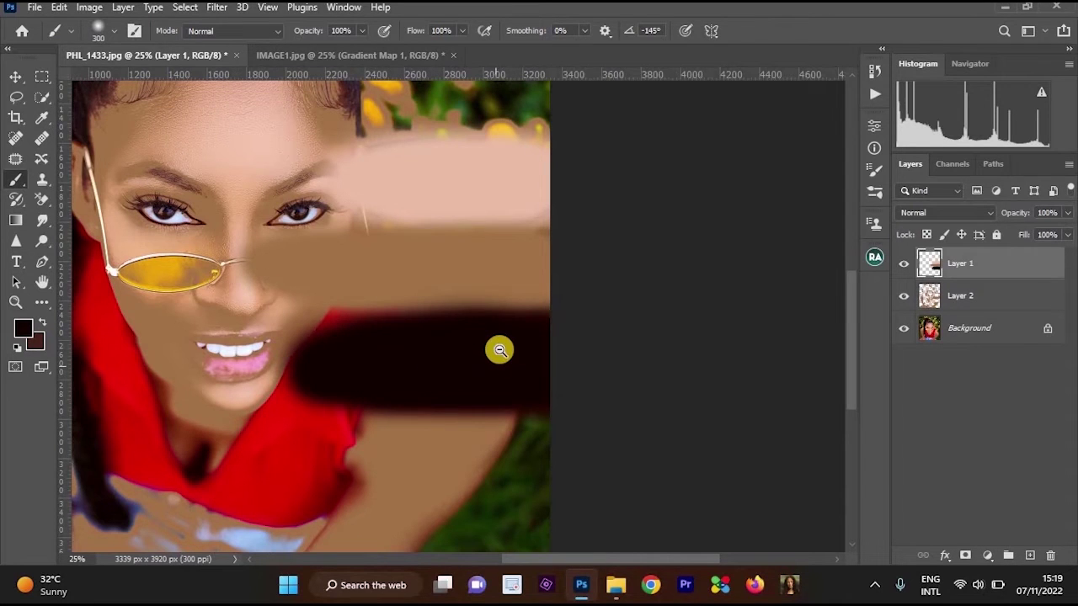
scroll(494, 361, down, 2)
Copy Layer 1 with the three color swatches into the IMAGE1.jpg document using the Move tool
key(c)
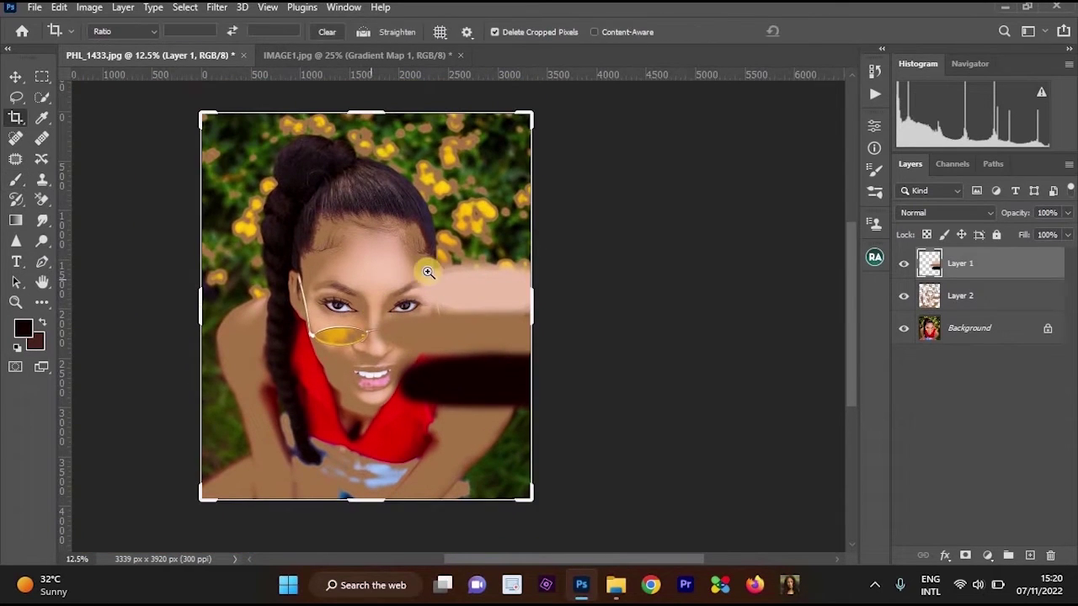
key(ctrl+plus)
key(v)
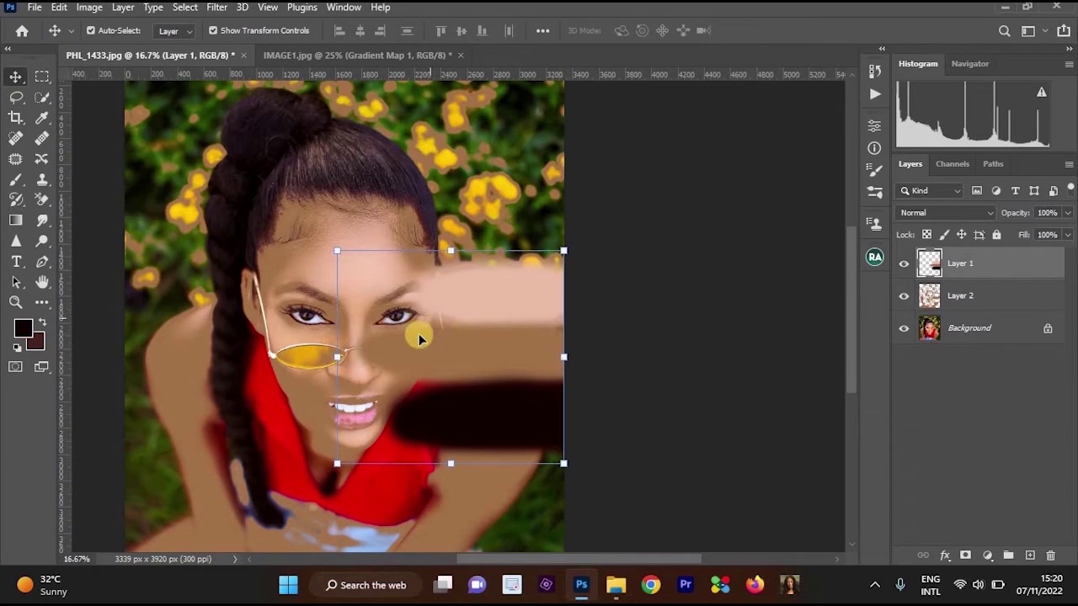
click(346, 55)
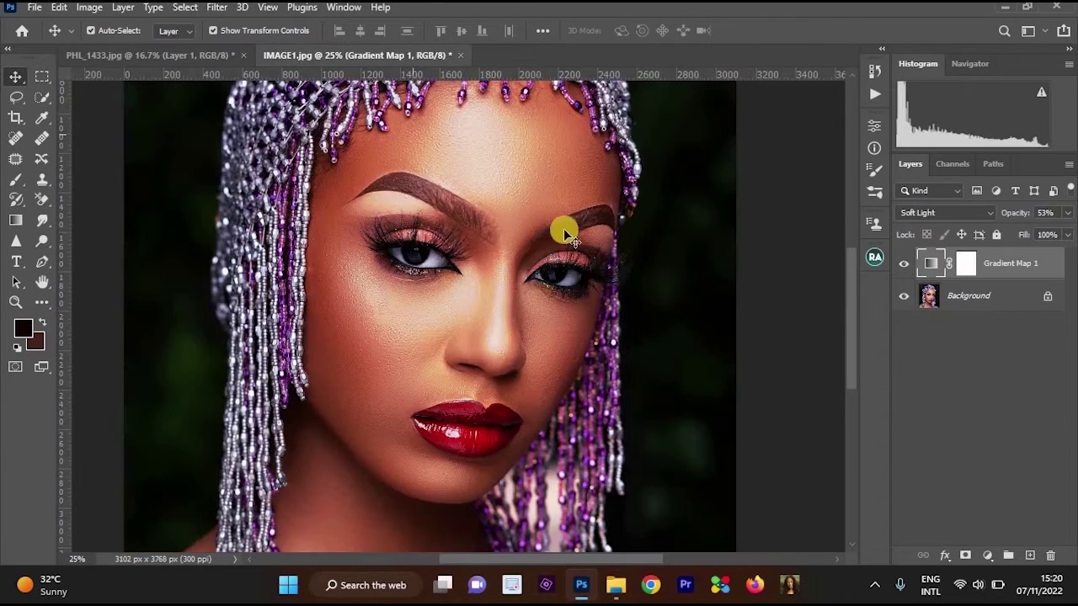
click(116, 55)
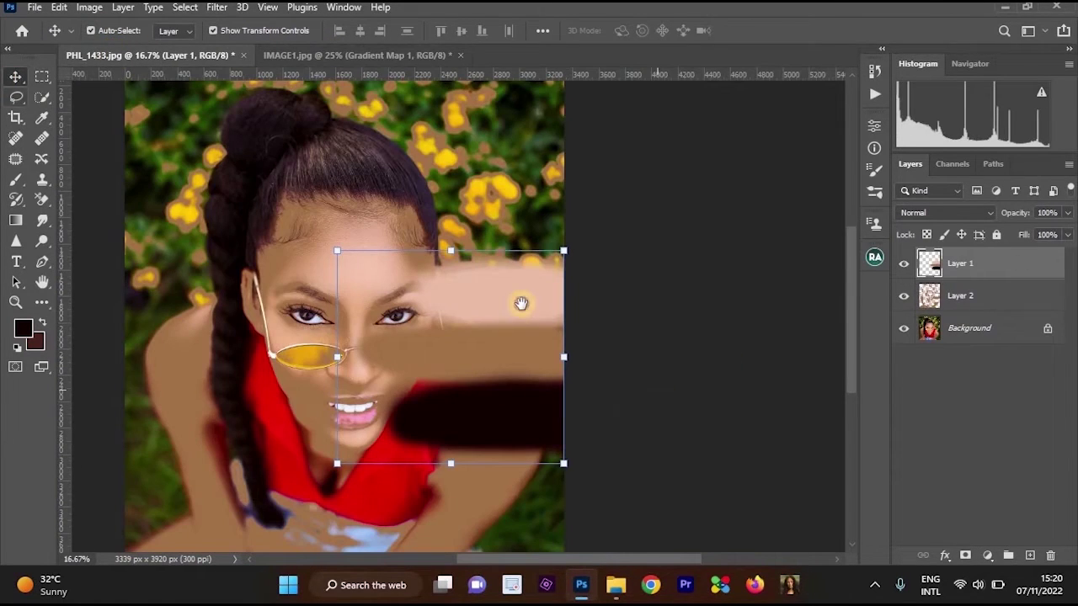
click(438, 272)
ctrl+click(508, 278)
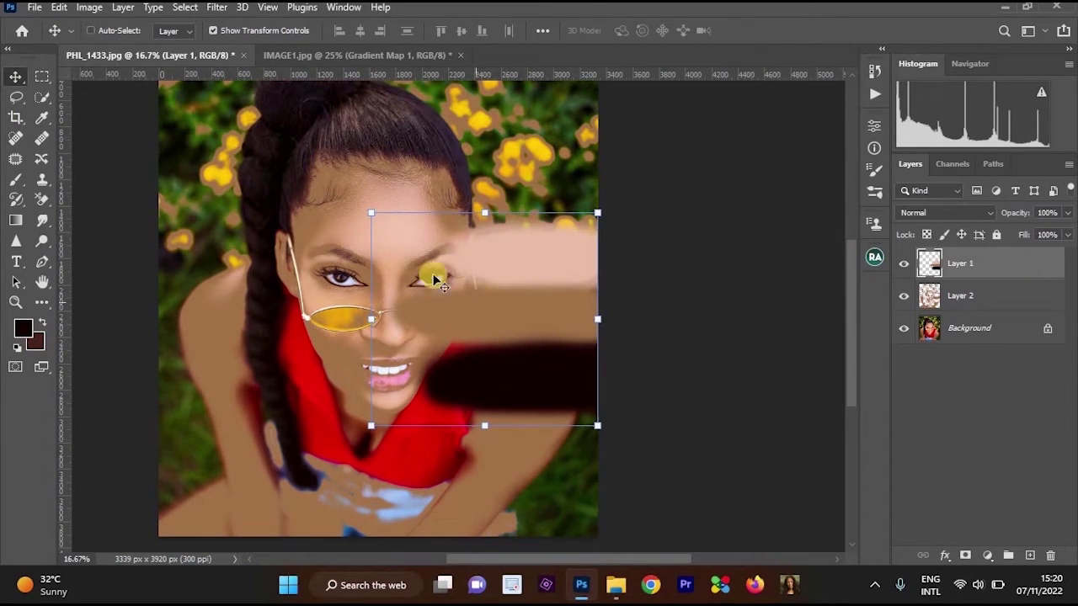
click(330, 53)
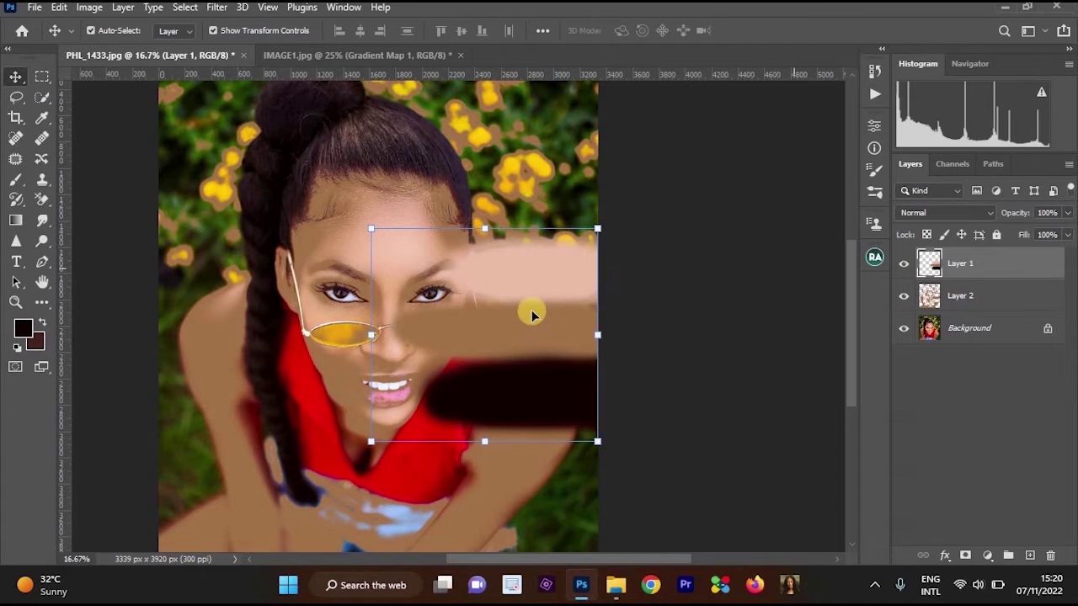
drag(527, 314, 376, 61)
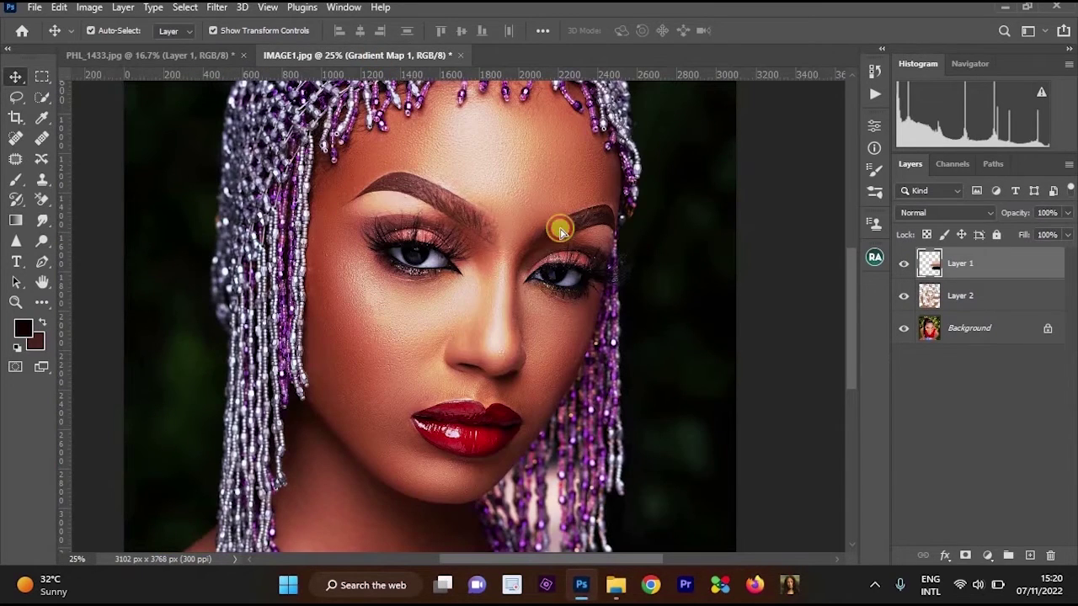
drag(560, 229, 628, 239)
scroll(615, 227, down, 2)
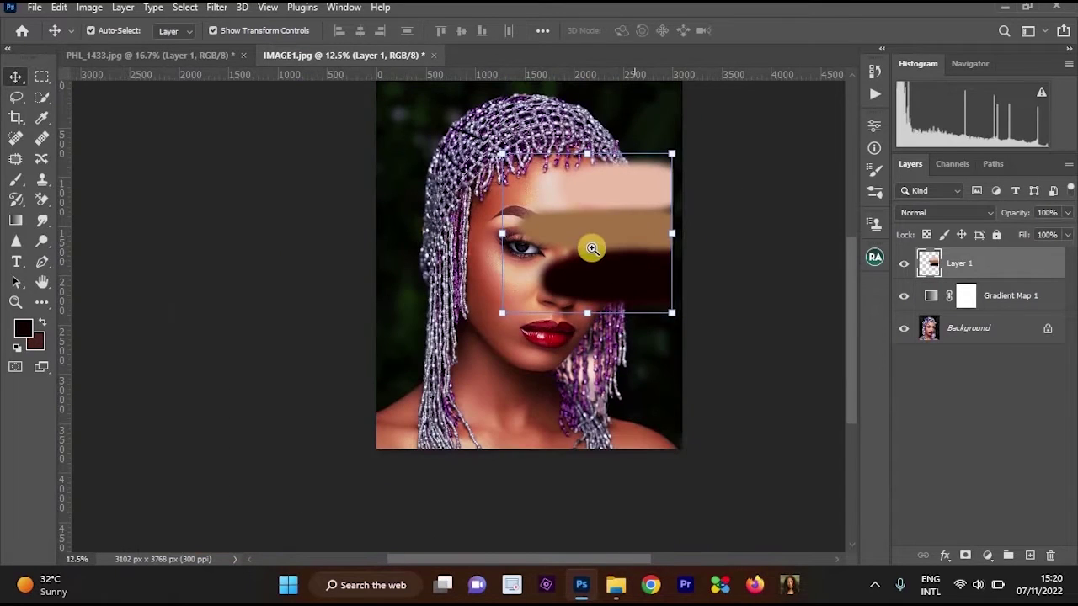
scroll(609, 260, up, 1)
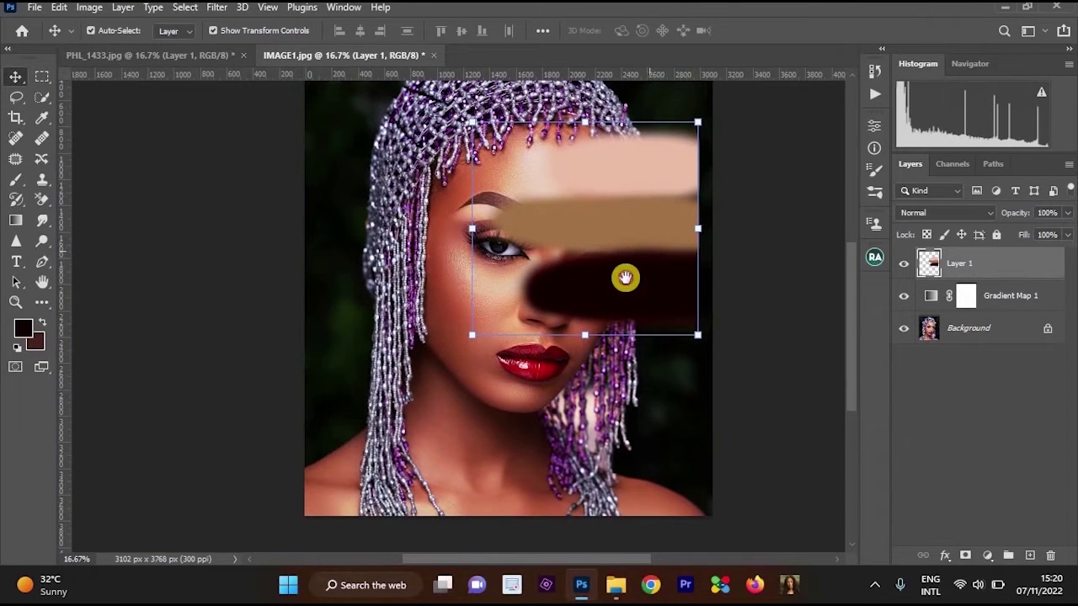
Scale the swatch layer to about 72% width and 63% height and fit it into the upper-left corner of the photo
drag(651, 227, 662, 288)
drag(506, 223, 463, 272)
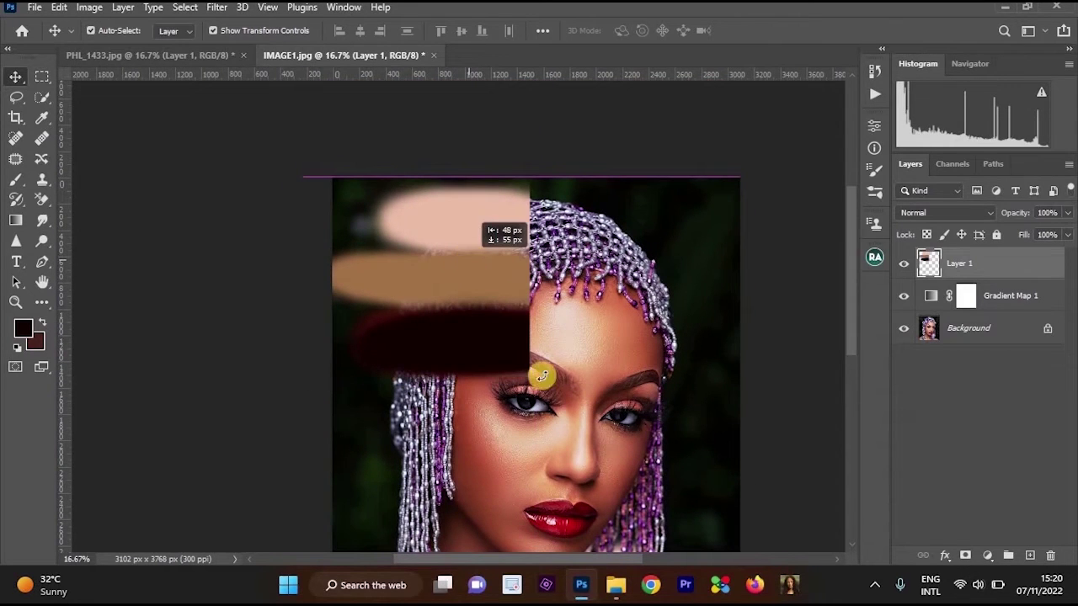
drag(522, 388, 498, 354)
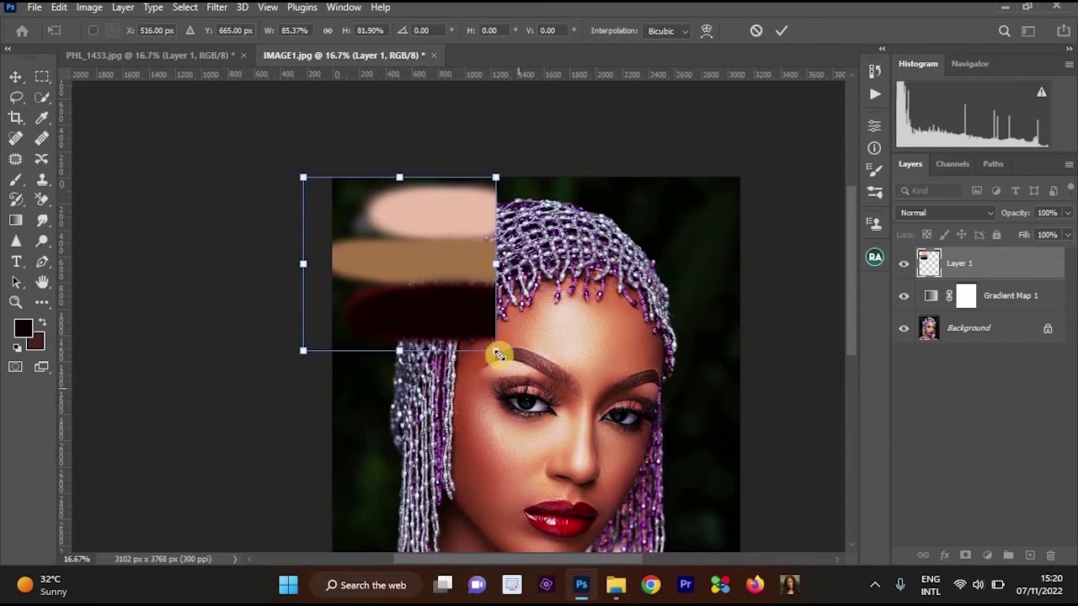
drag(469, 316, 466, 313)
scroll(534, 228, down, 3)
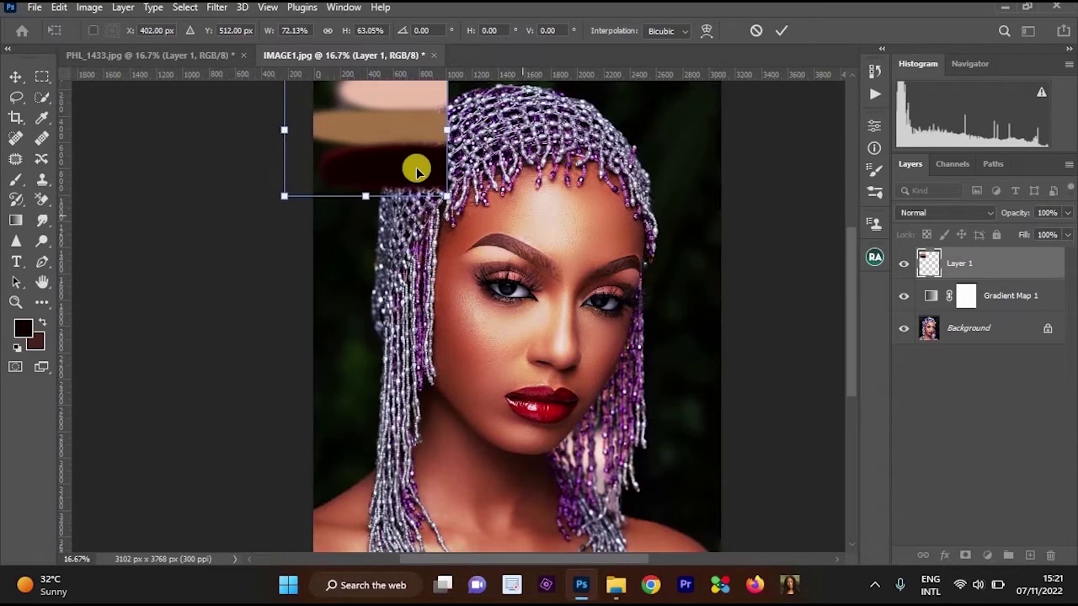
scroll(522, 221, down, 1)
drag(422, 169, 444, 168)
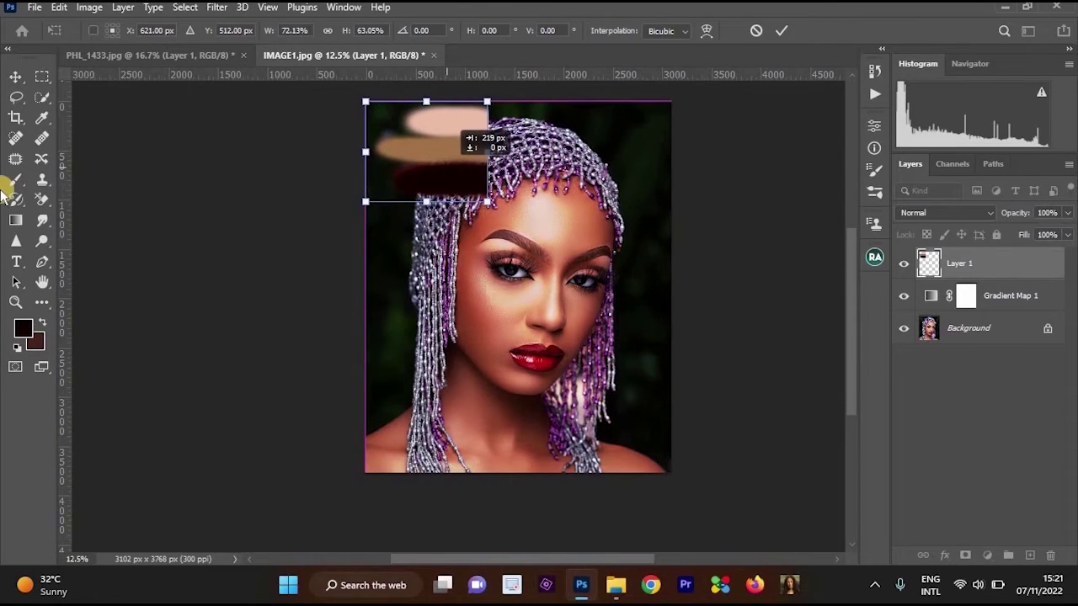
click(16, 159)
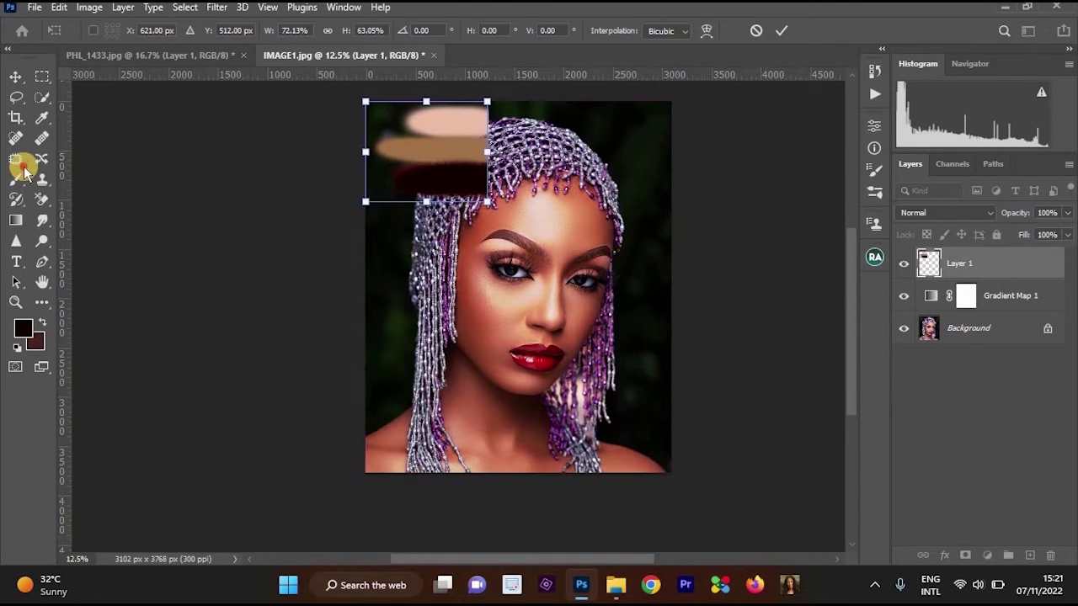
Add a Curves adjustment layer directly above Gradient Map 1 and make its adjustment, rather than its mask, active
click(1009, 302)
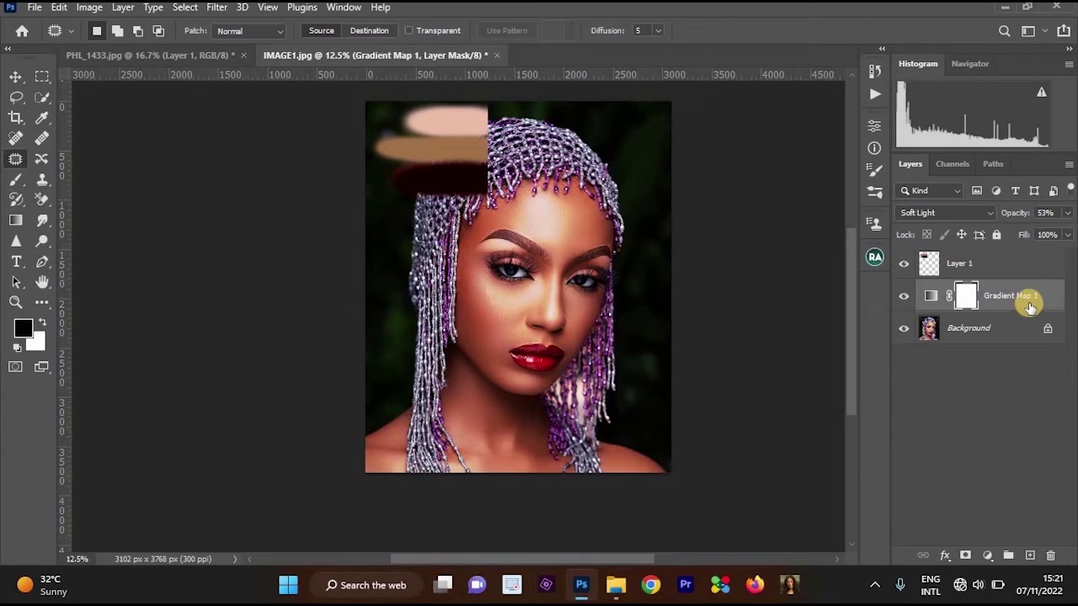
click(986, 557)
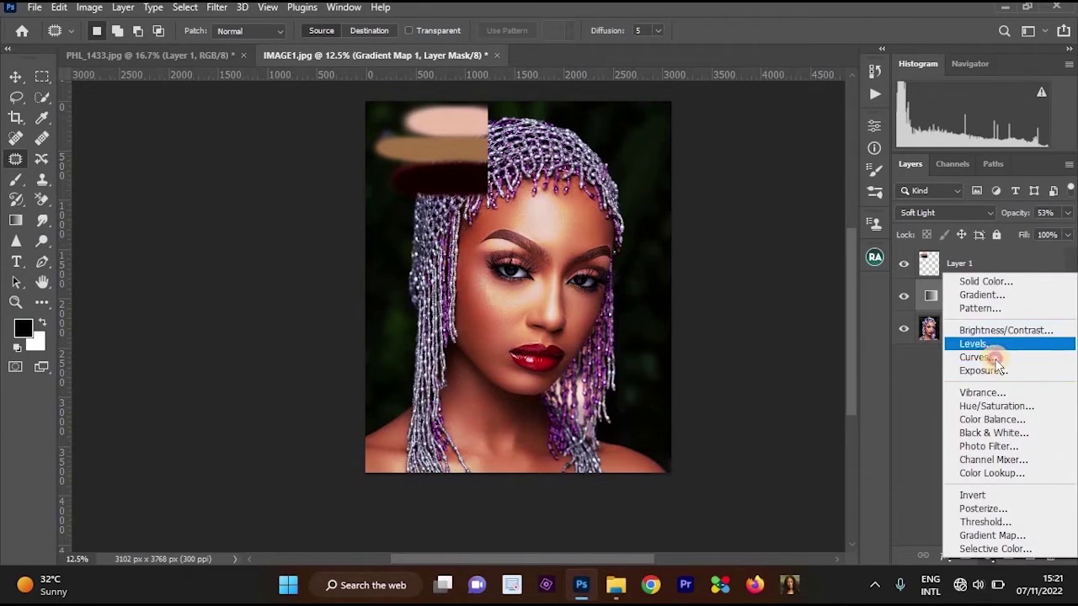
click(977, 357)
scroll(561, 211, up, 1)
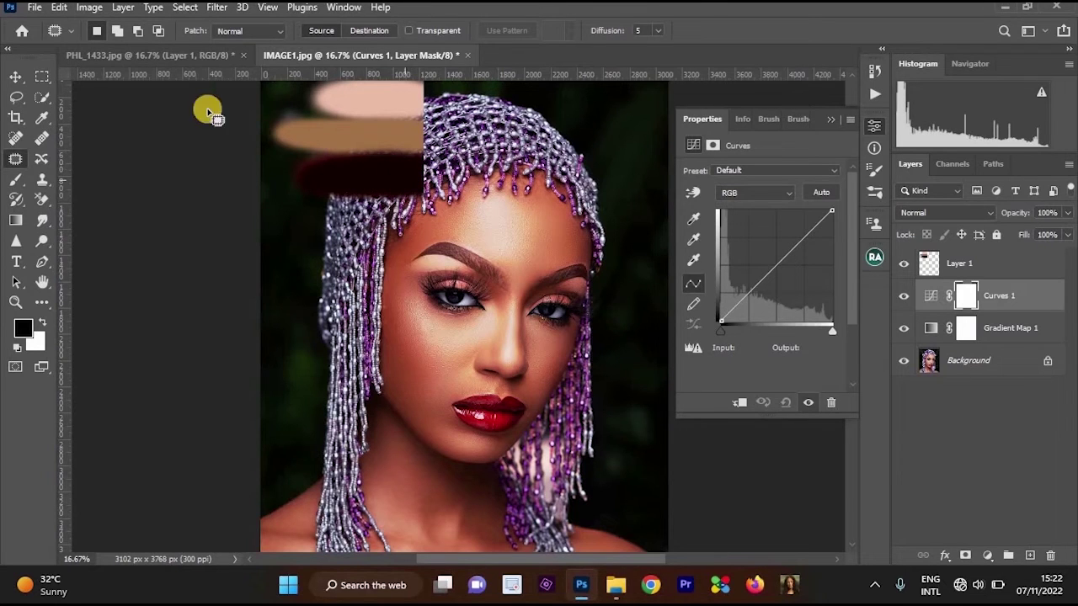
scroll(535, 198, up, 1)
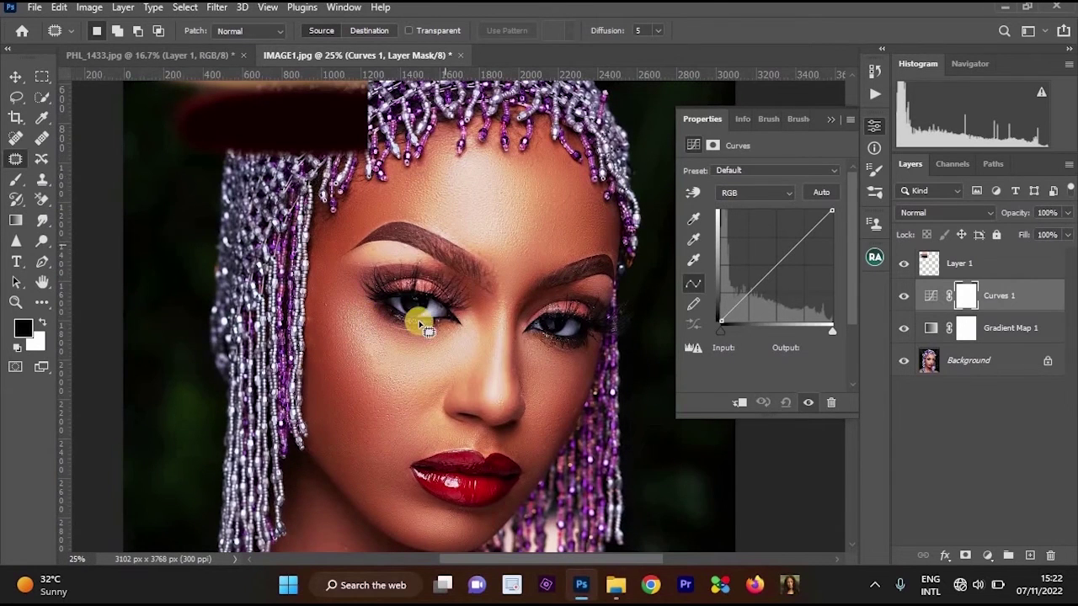
click(931, 299)
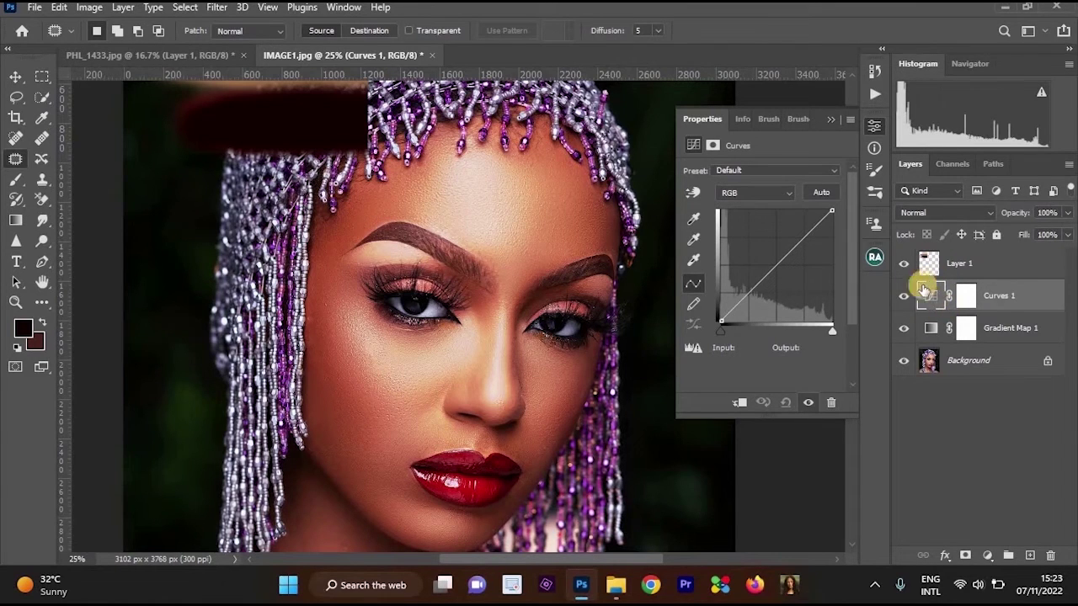
click(935, 299)
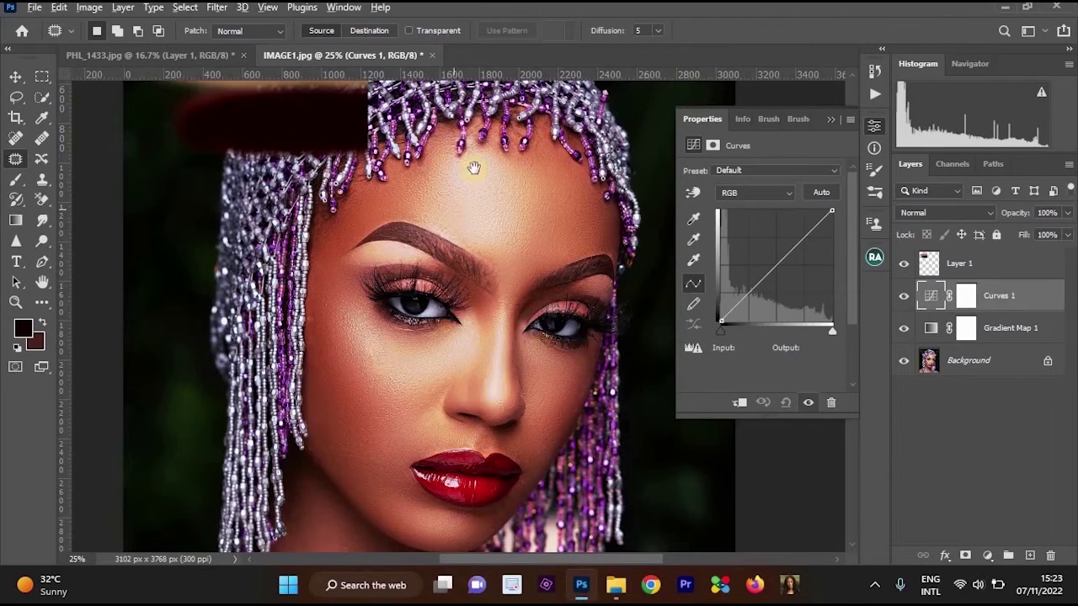
Set the Curves target highlight color to #ecbda9 by sampling the peach swatch, without saving the new target colors as defaults
key(ctrl+minus)
click(692, 261)
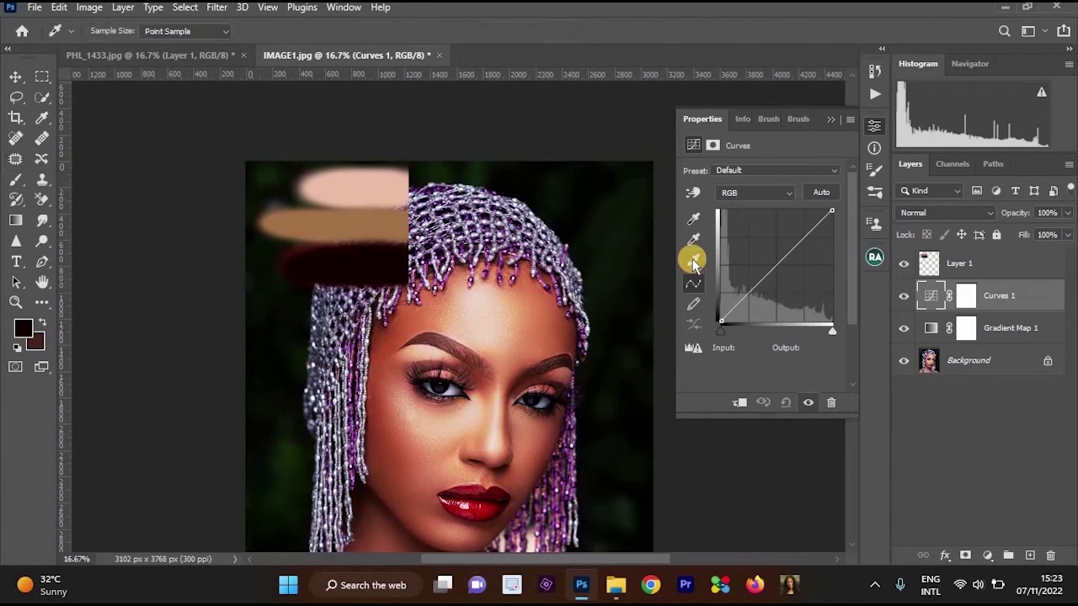
click(692, 263)
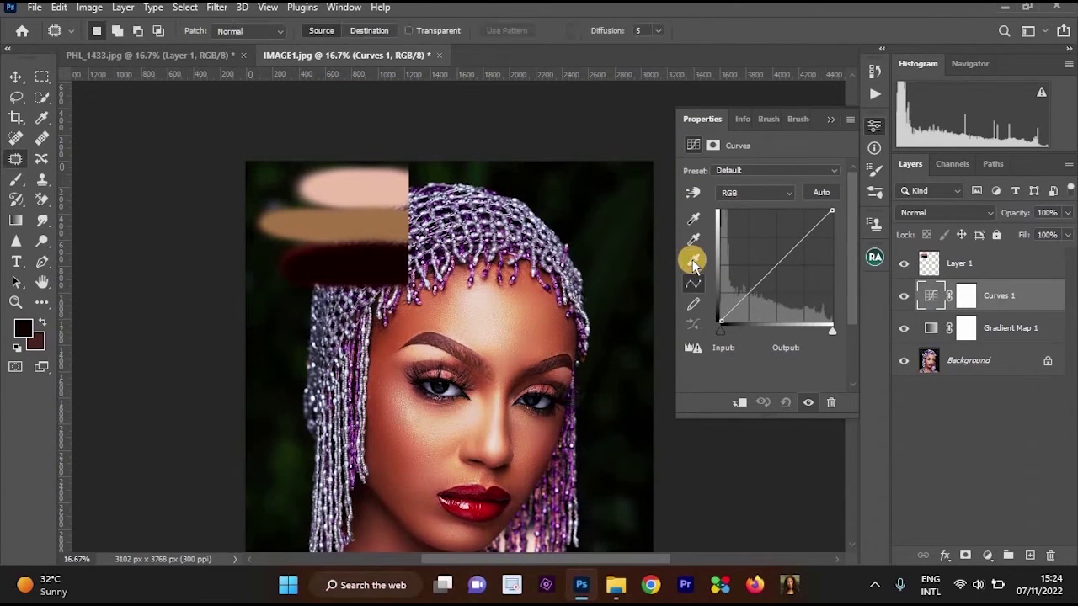
click(692, 262)
double_click(692, 263)
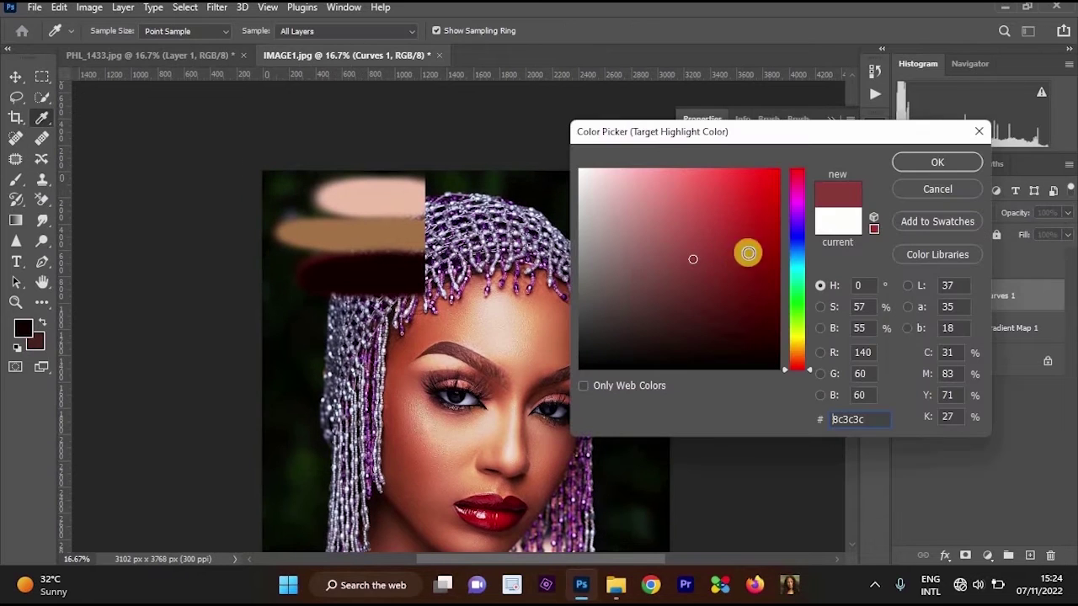
click(394, 195)
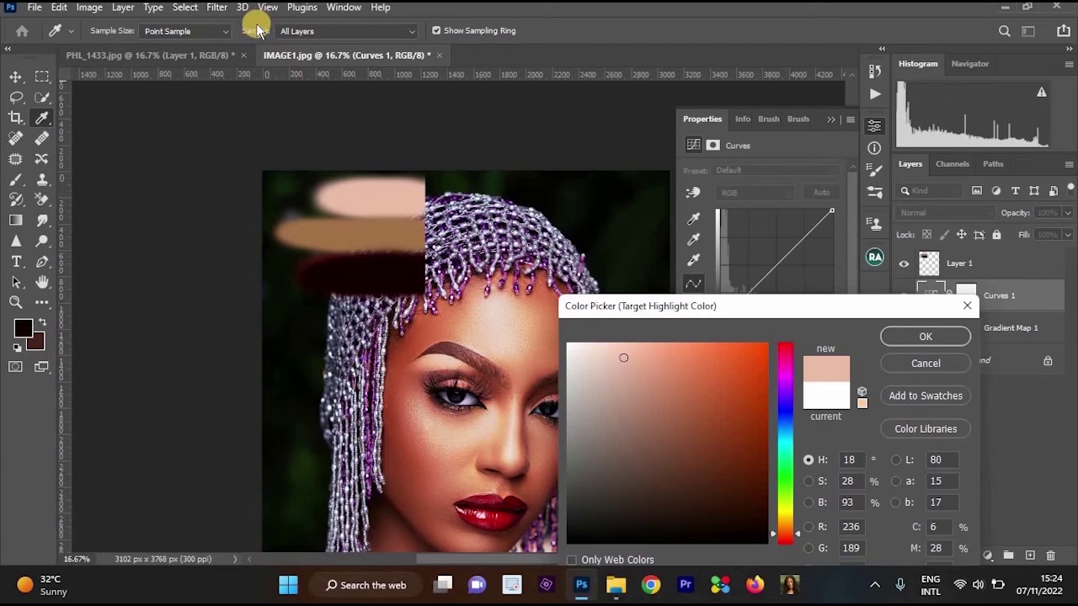
click(312, 31)
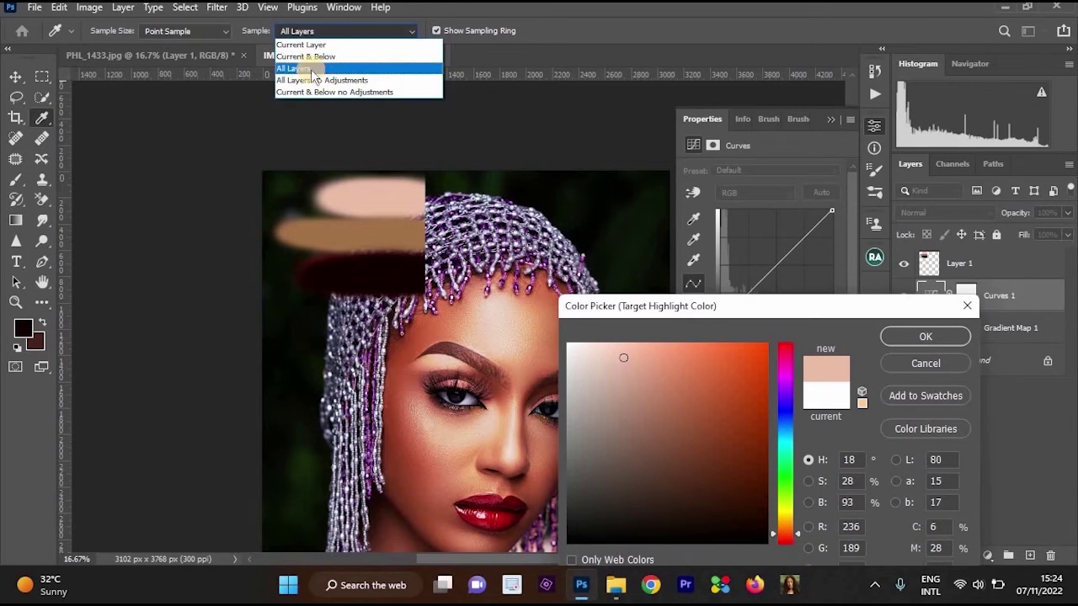
click(258, 23)
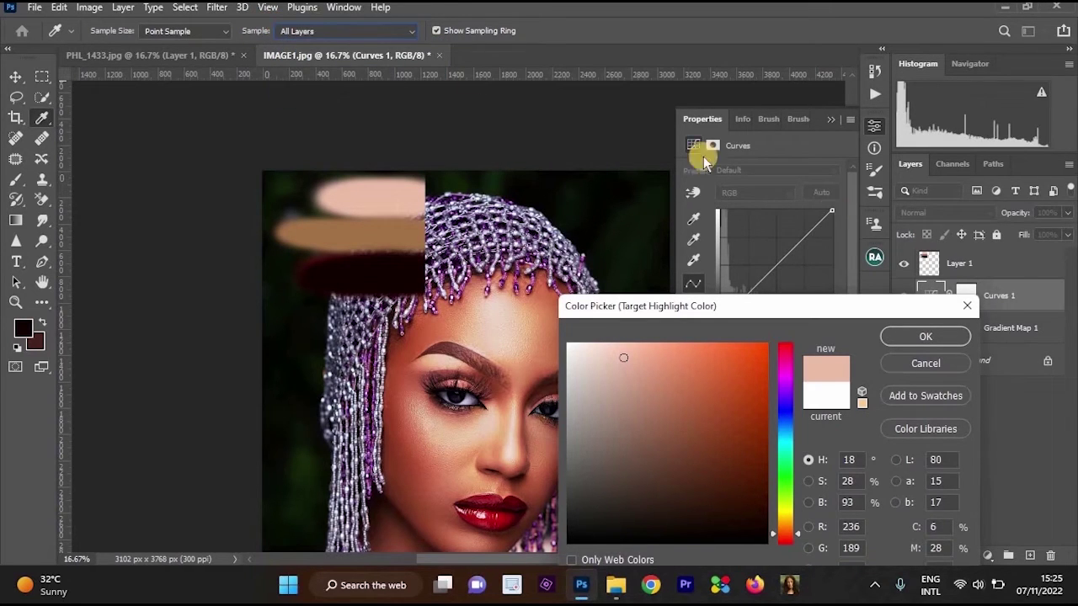
drag(712, 305, 730, 278)
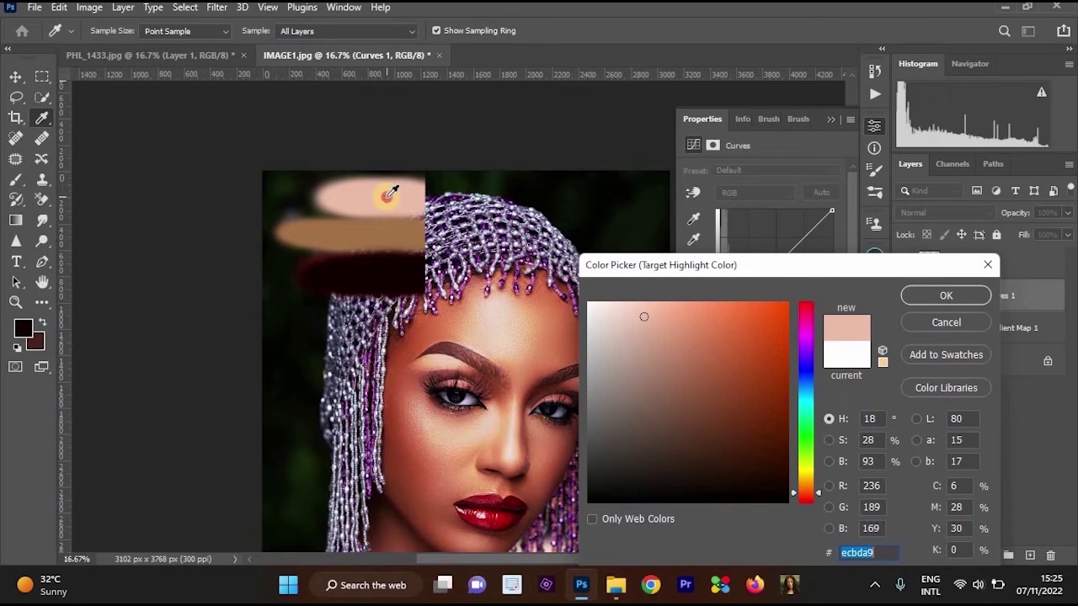
click(946, 296)
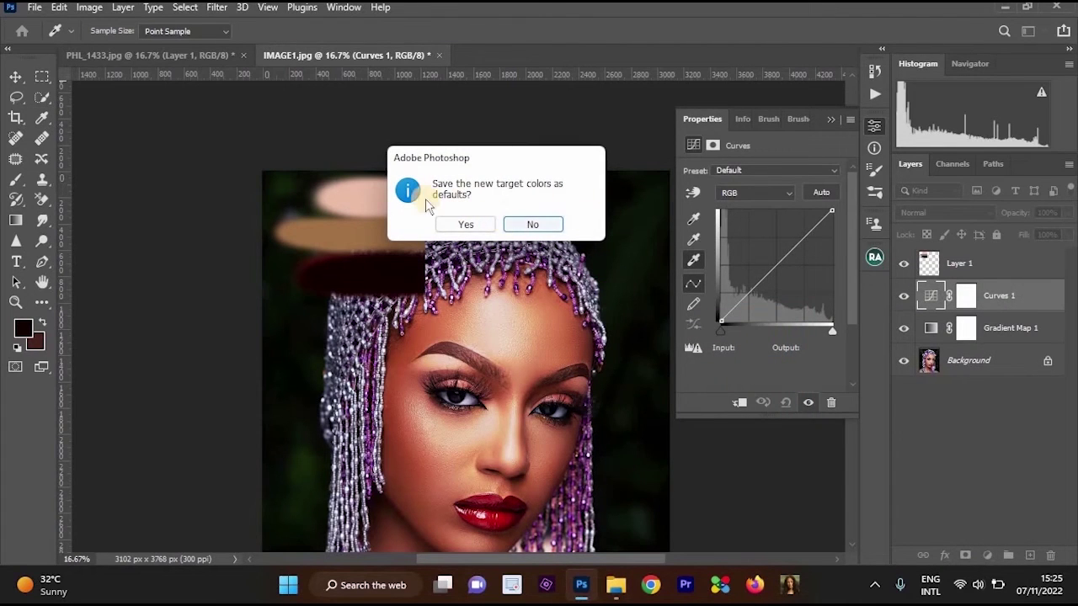
click(534, 223)
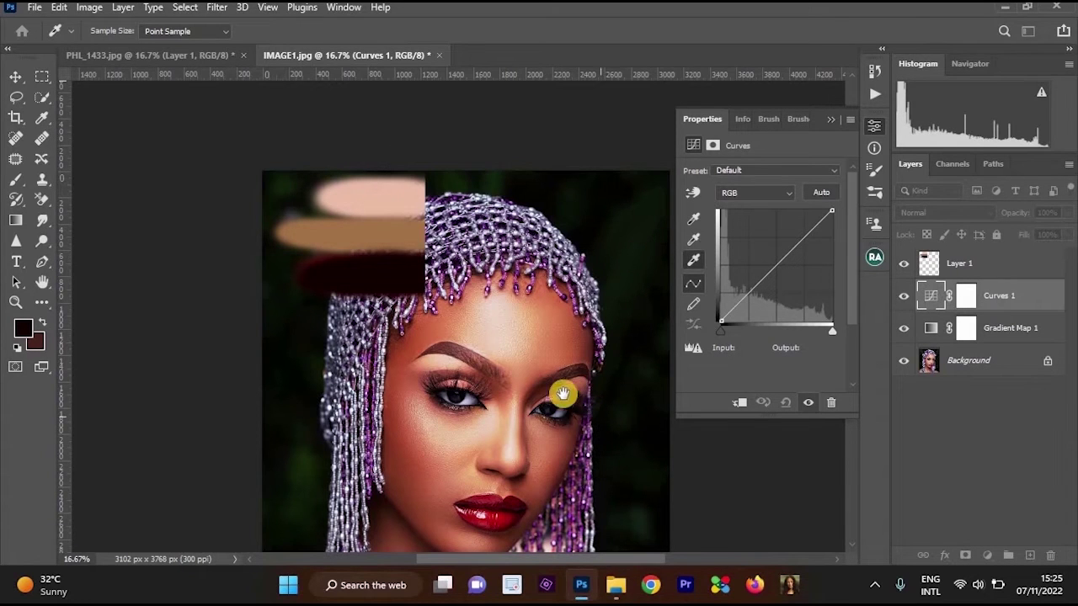
Apply the highlight target color to the bright highlight along the nose and inspect the face
scroll(571, 243, down, 3)
scroll(555, 233, up, 2)
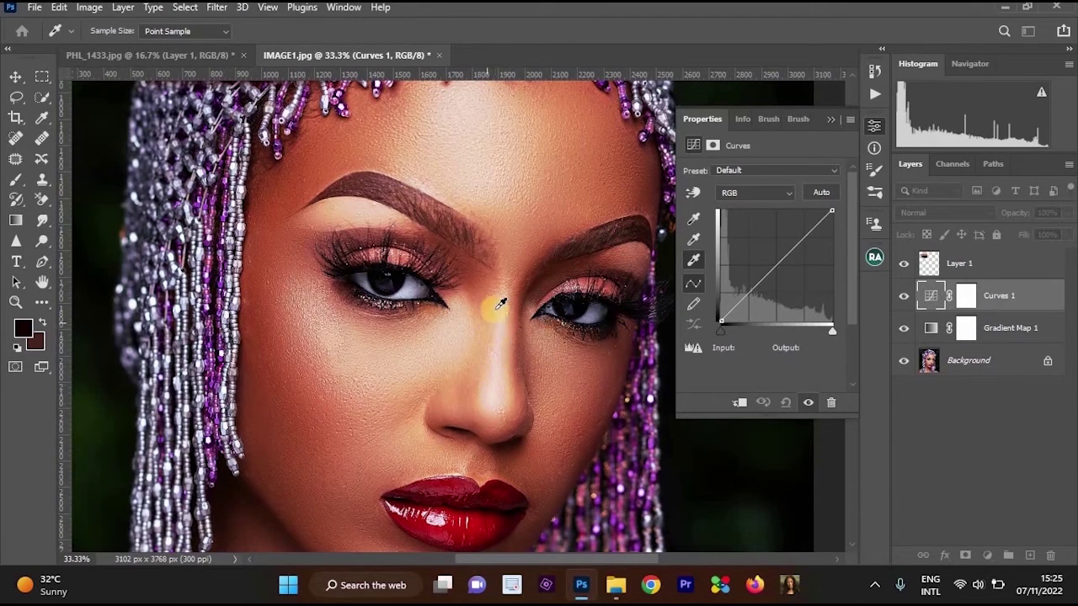
click(499, 373)
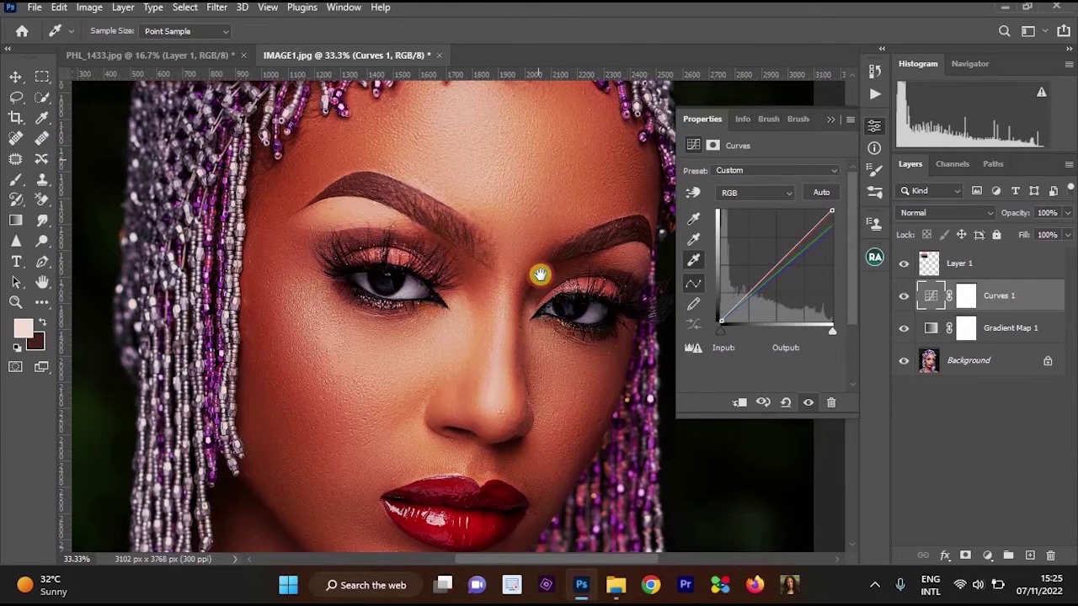
drag(547, 136, 548, 248)
scroll(548, 247, down, 2)
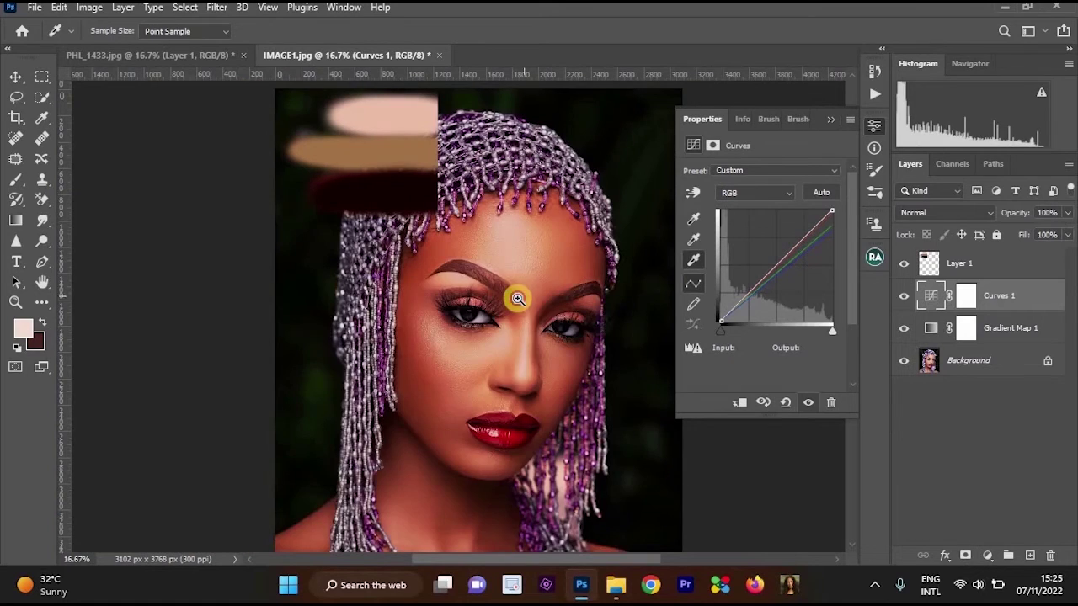
scroll(543, 313, up, 2)
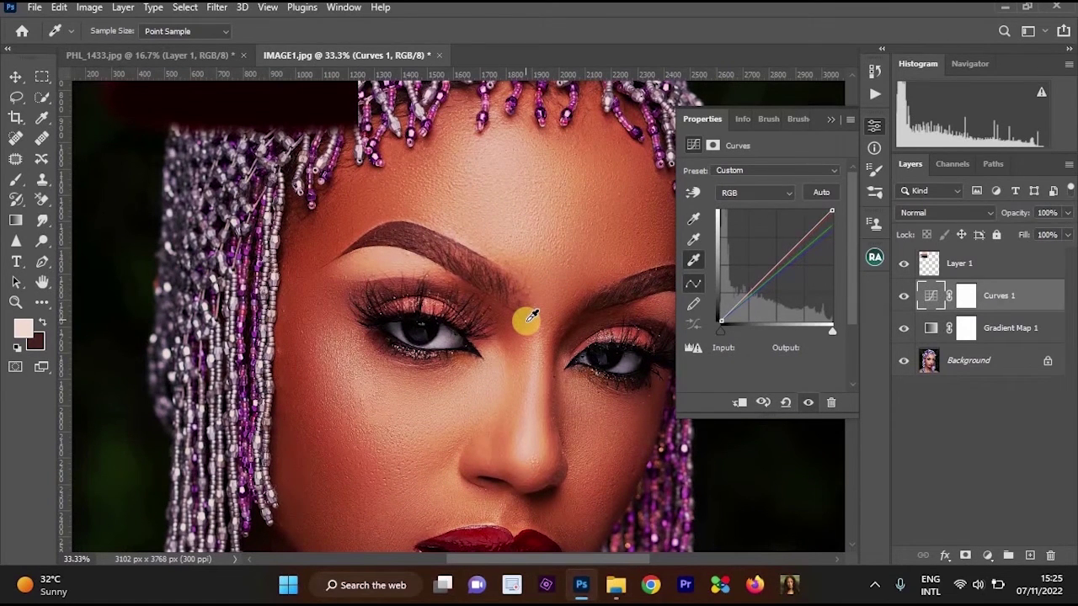
scroll(526, 293, up, 1)
scroll(527, 293, down, 1)
Set the Curves target shadow color to #140001 by sampling the near-black swatch, without saving the new target colors as defaults
drag(592, 211, 638, 315)
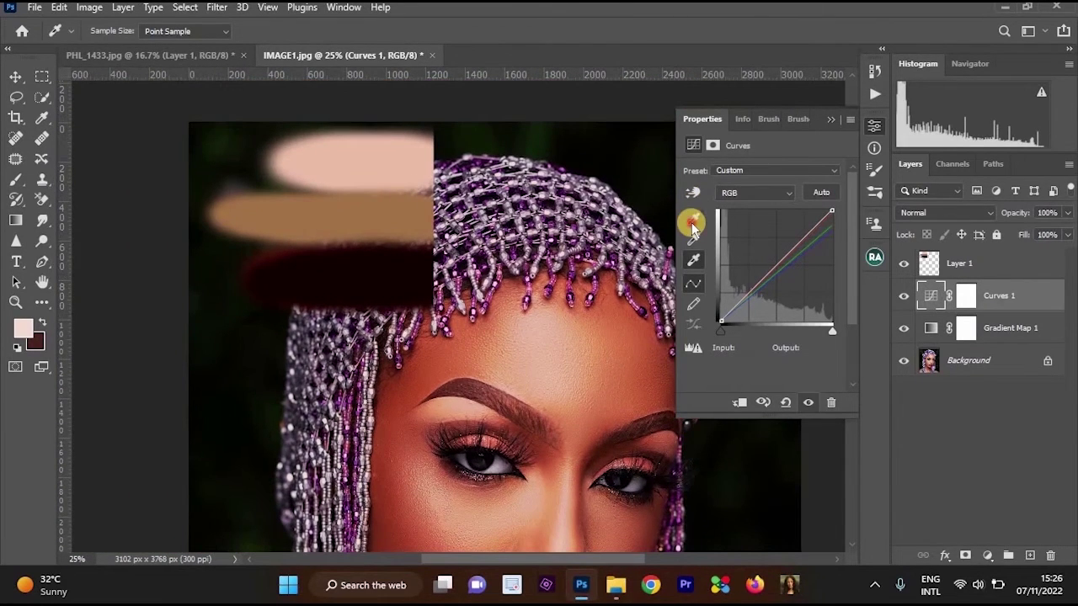
double_click(693, 222)
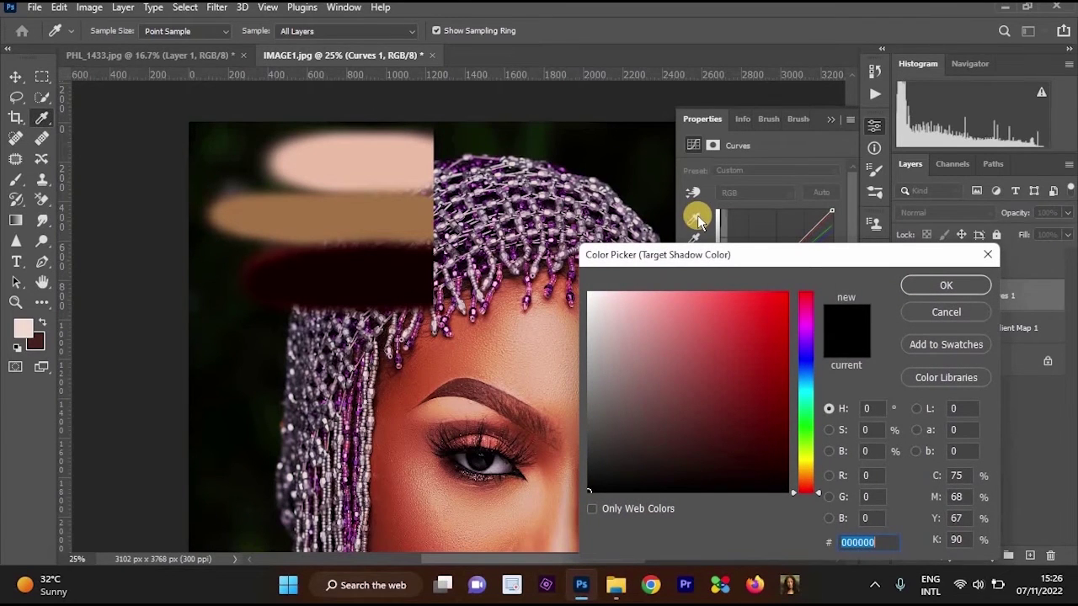
drag(738, 252, 739, 183)
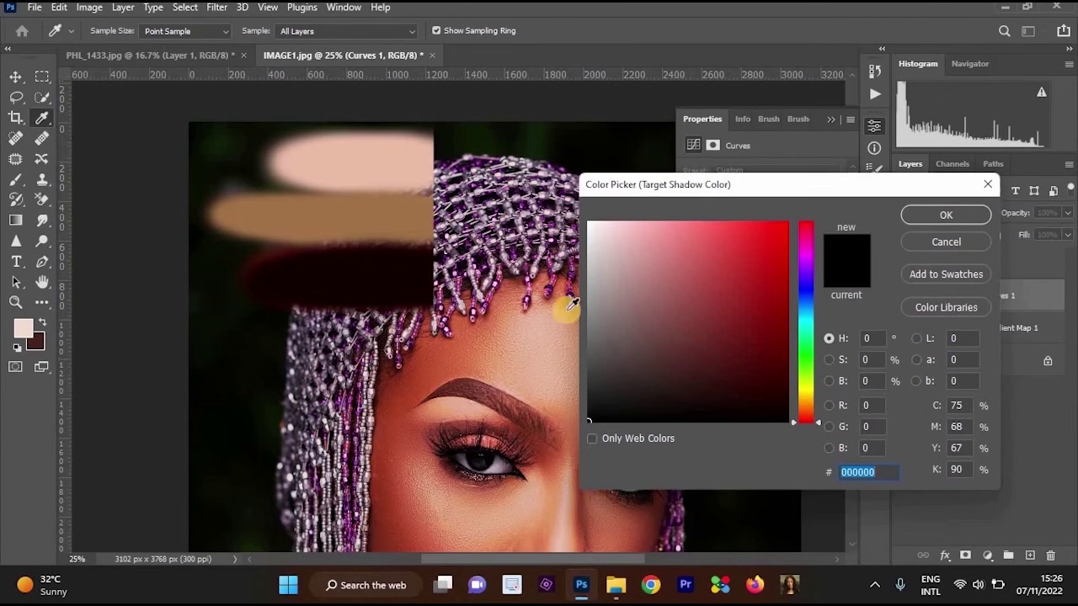
click(414, 268)
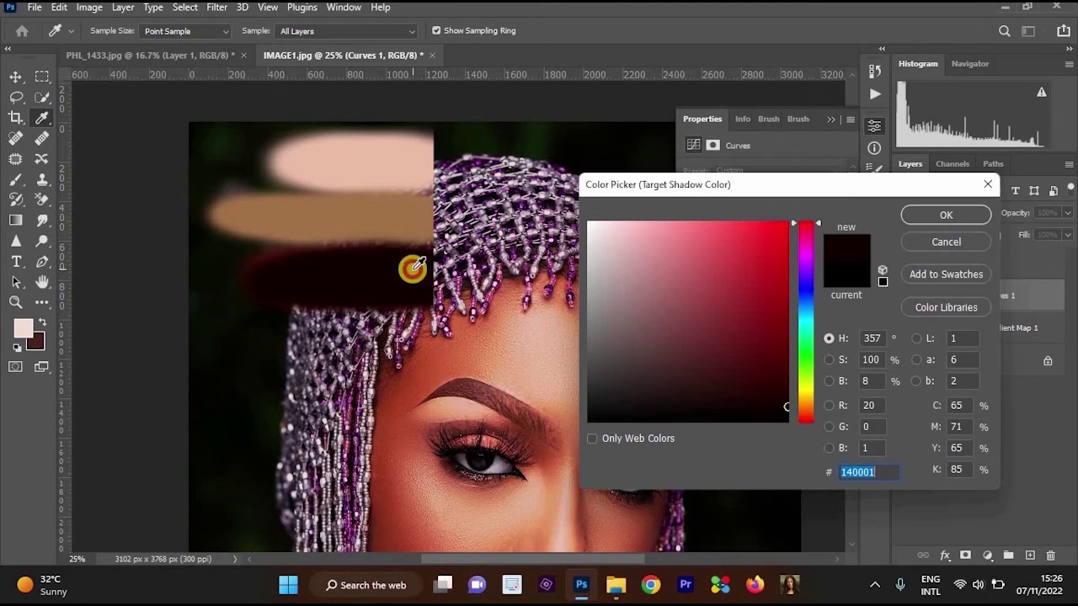
click(927, 215)
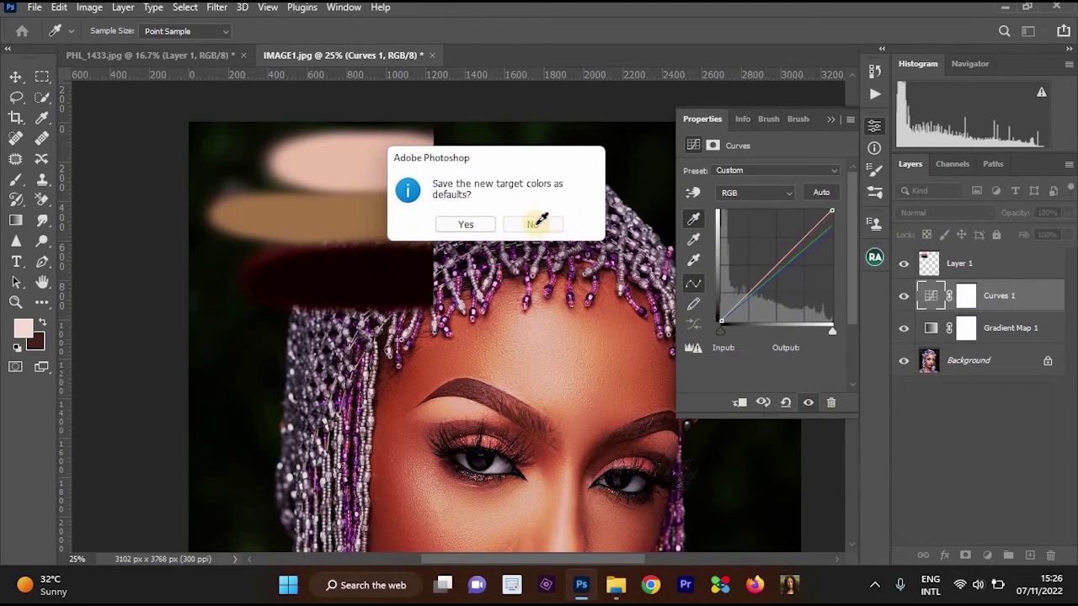
click(530, 221)
Apply the shadow target color to the darkest shadow on the neck just below the chin
drag(589, 367, 566, 87)
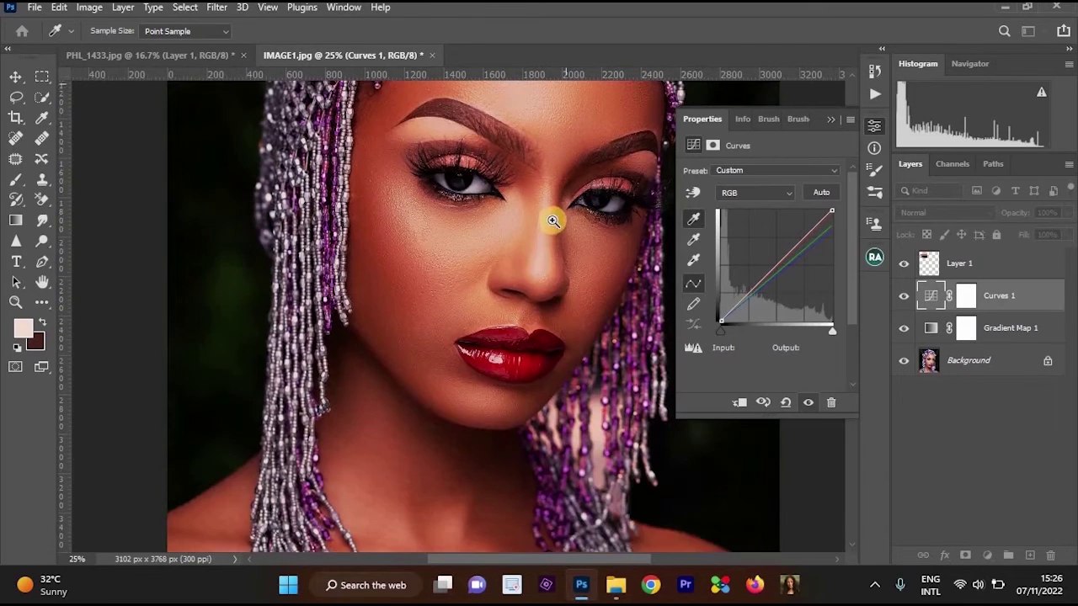
key(ctrl+plus)
drag(533, 199, 561, 284)
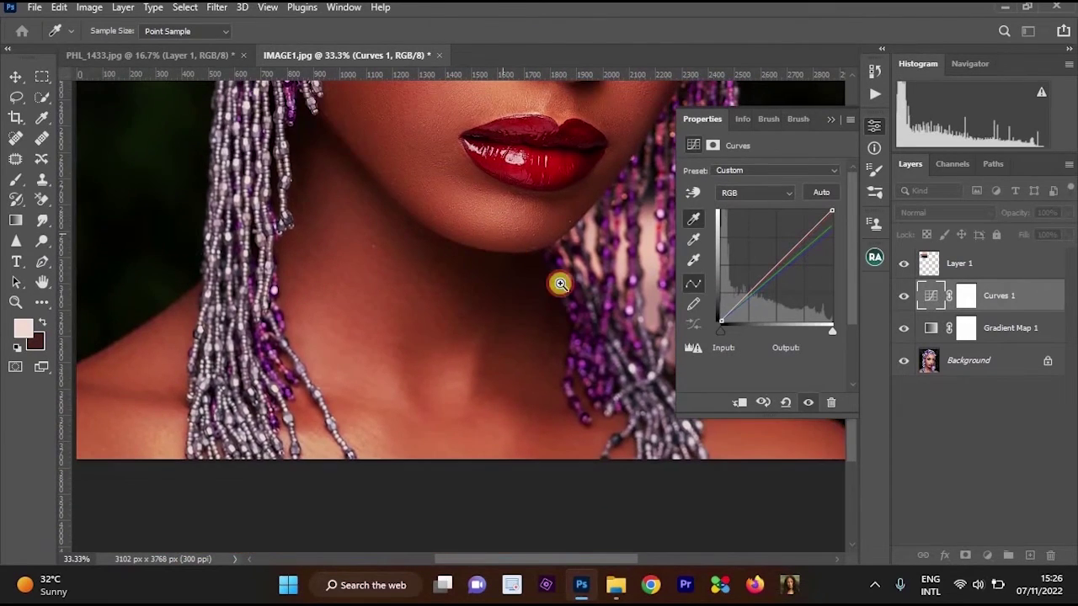
key(ctrl+plus)
key(ctrl+plus)
alt+click(557, 243)
alt+click(553, 209)
drag(524, 285, 497, 404)
drag(593, 323, 589, 243)
ctrl+click(591, 244)
ctrl+click(591, 244)
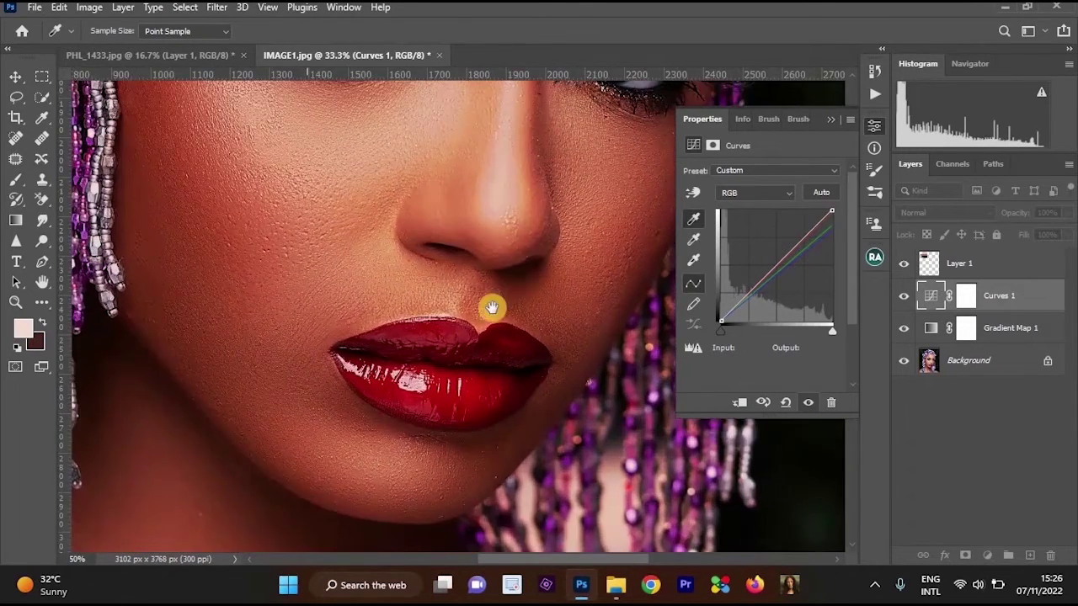
drag(425, 538, 463, 292)
click(474, 283)
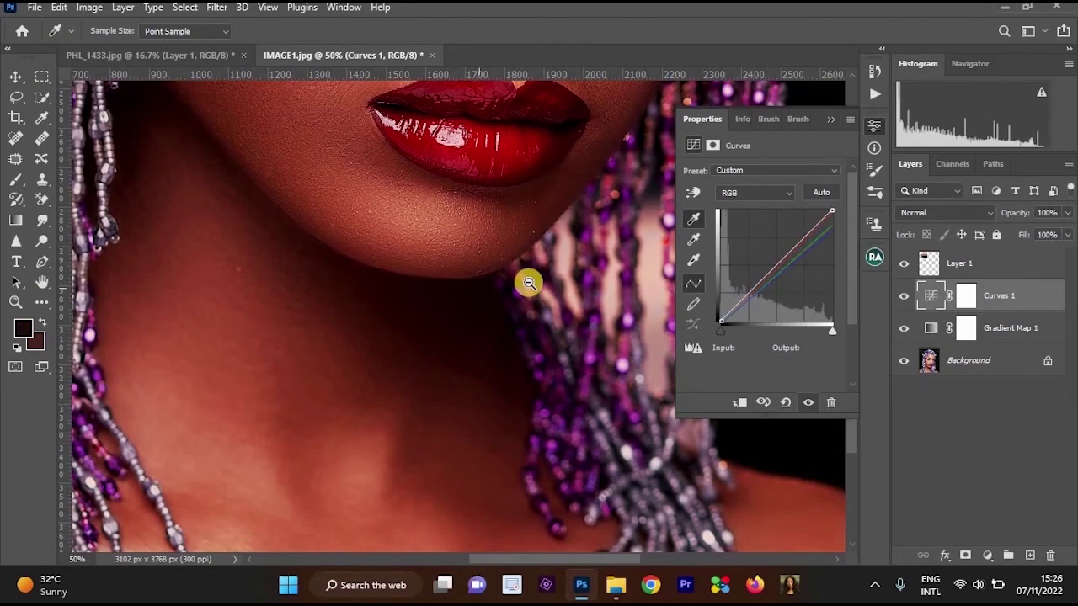
alt+click(530, 282)
alt+click(530, 282)
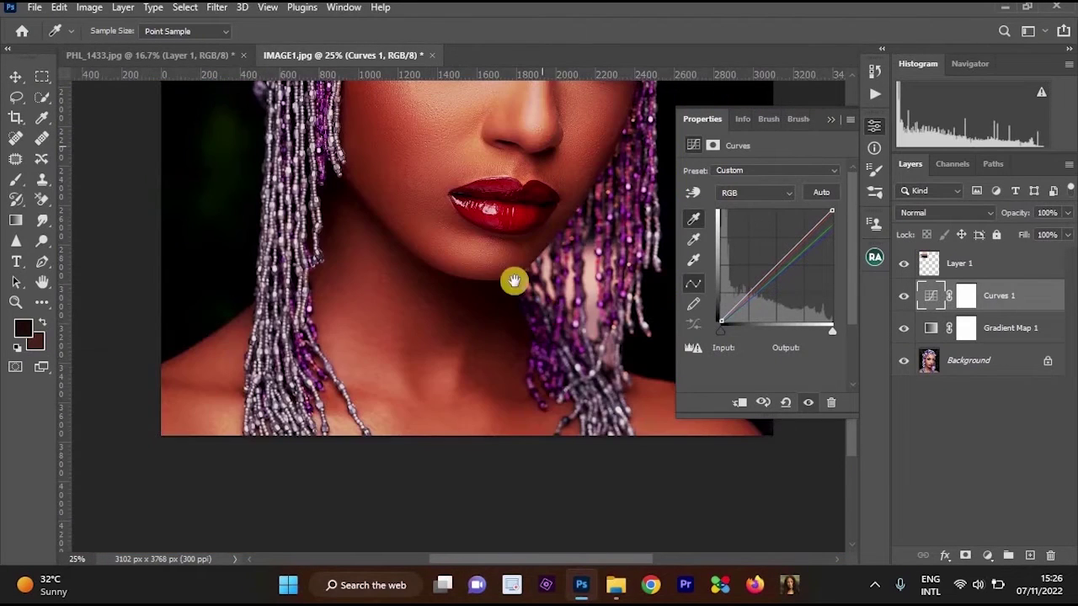
Set the Curves target midtone color to #a47348 by sampling the tan swatch, without saving the new target colors as defaults
scroll(548, 312, up, 2)
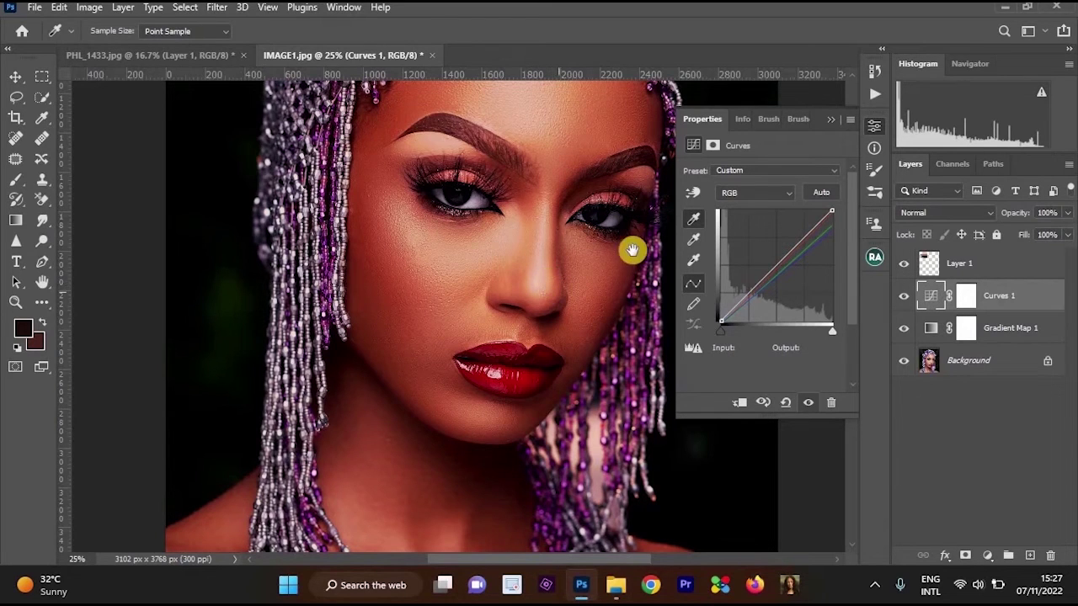
scroll(631, 303, up, 3)
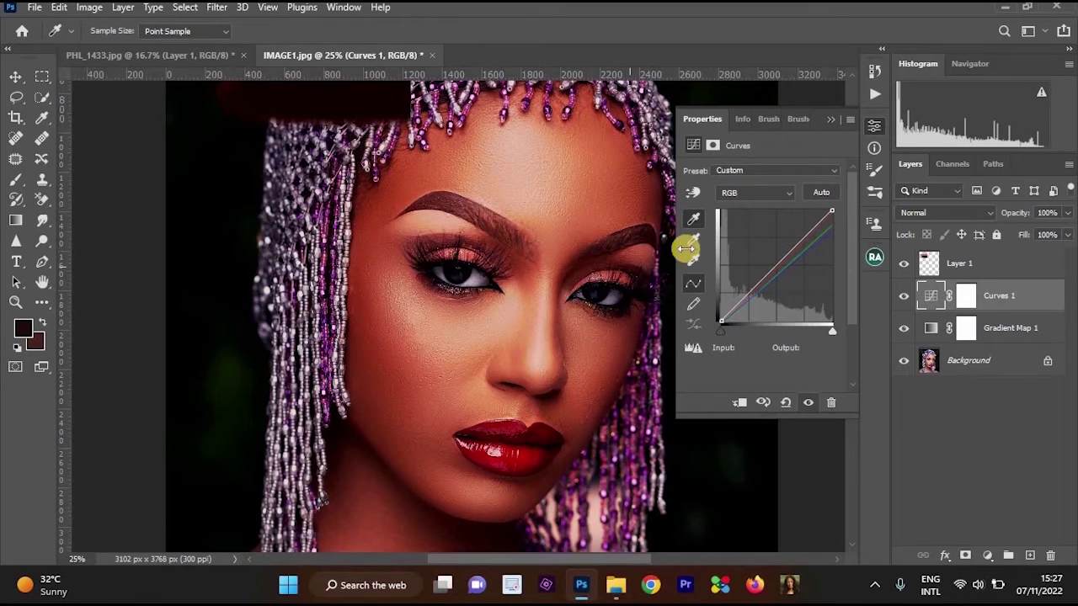
scroll(623, 256, right, 2)
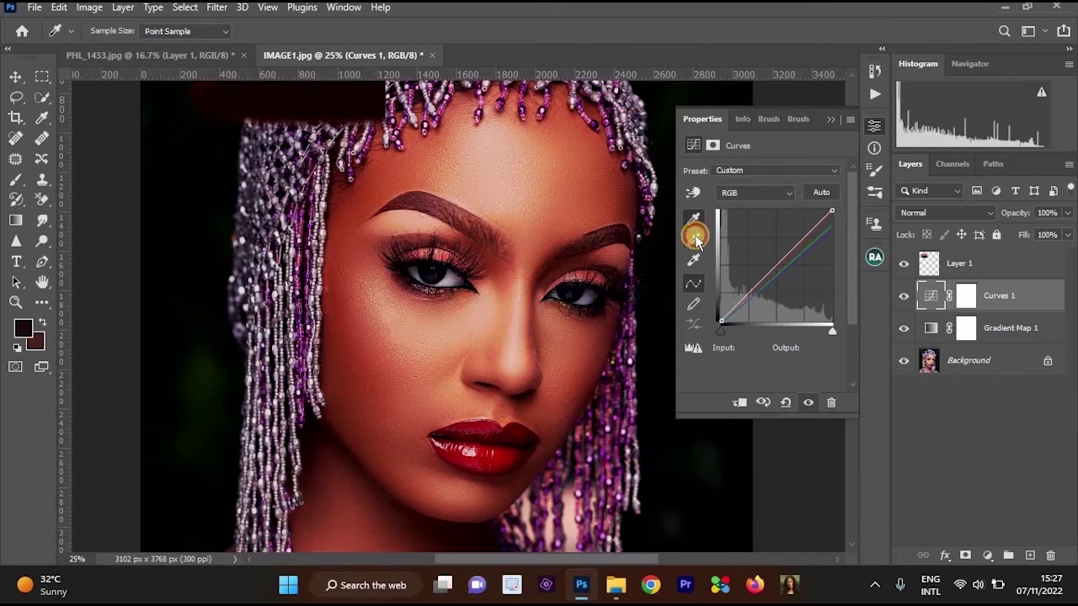
double_click(694, 238)
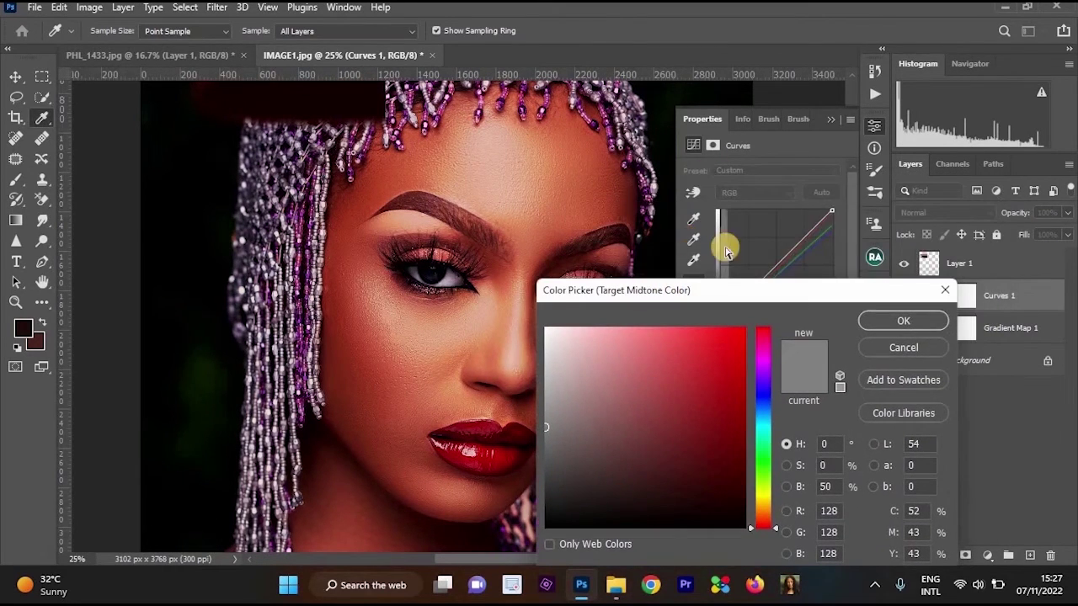
drag(585, 290, 673, 197)
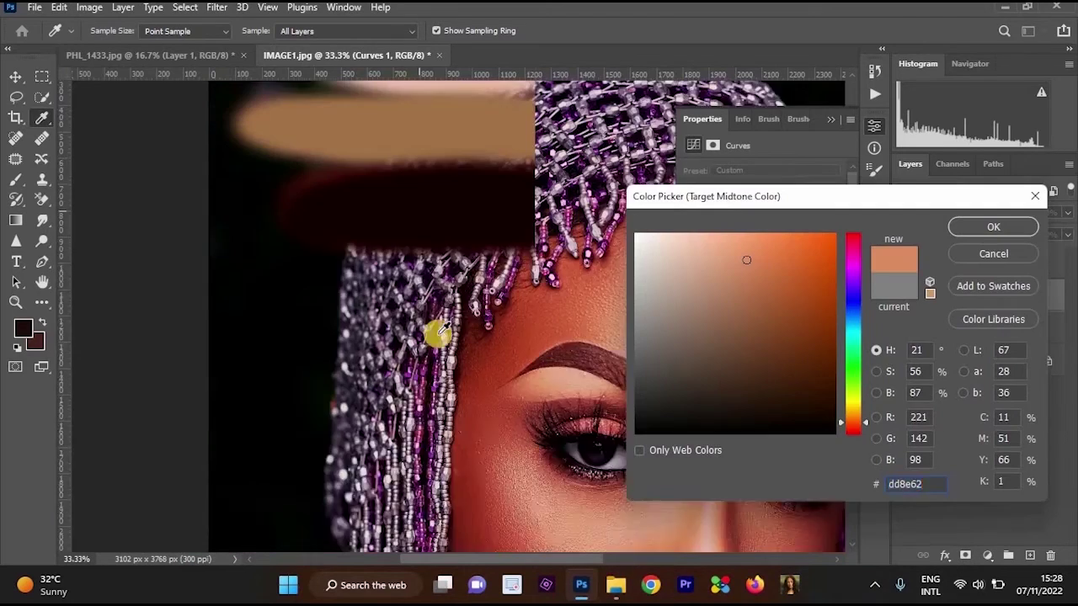
scroll(438, 335, up, 4)
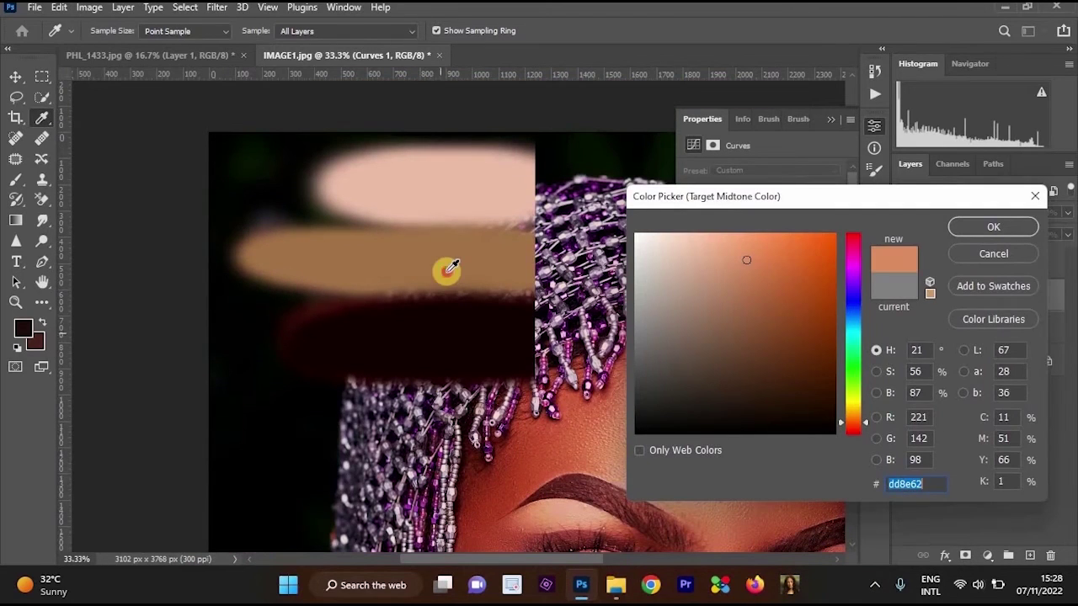
click(447, 269)
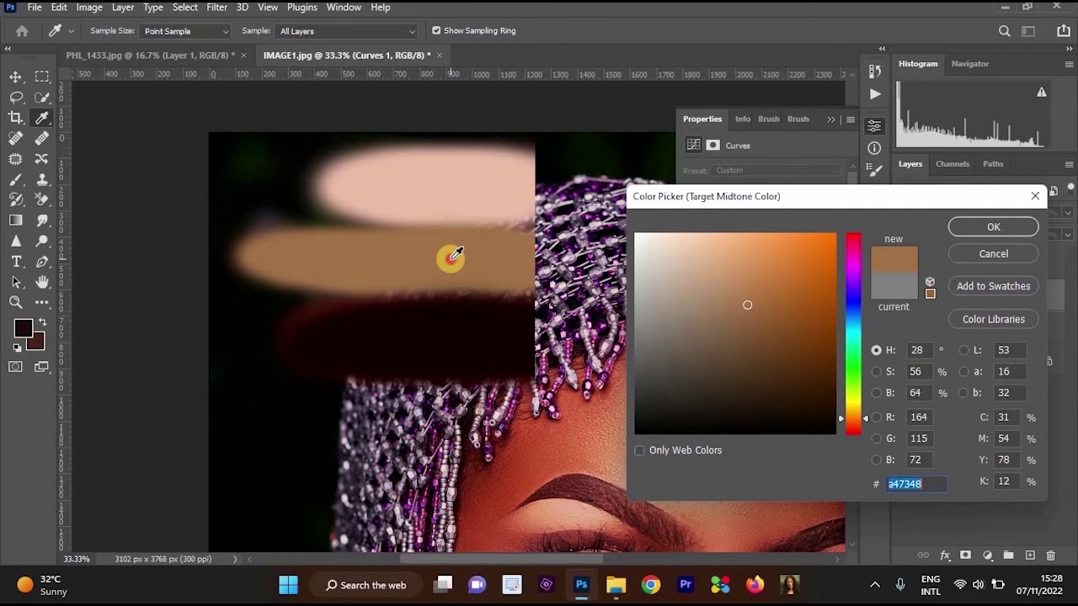
click(450, 258)
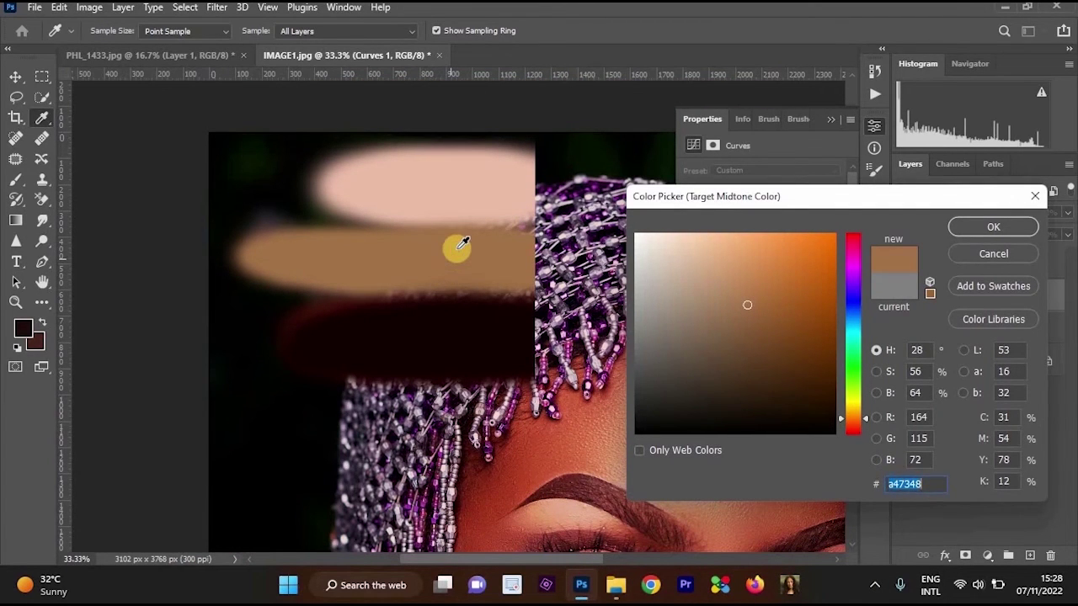
click(984, 227)
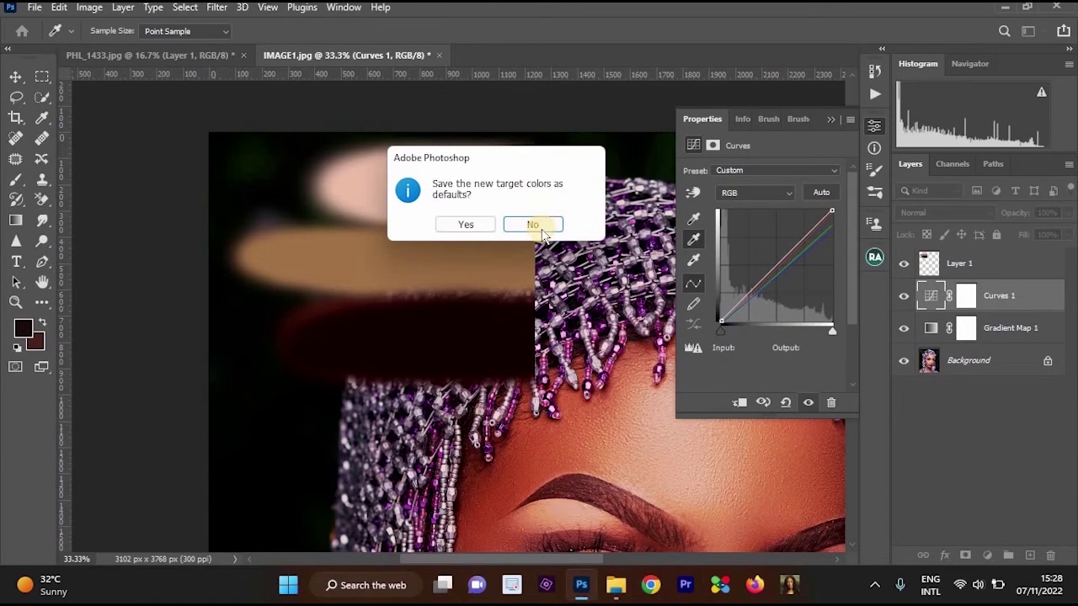
key(Return)
Apply the midtone target color to a midtone area of the skin on the face
alt+click(631, 276)
drag(603, 404, 526, 245)
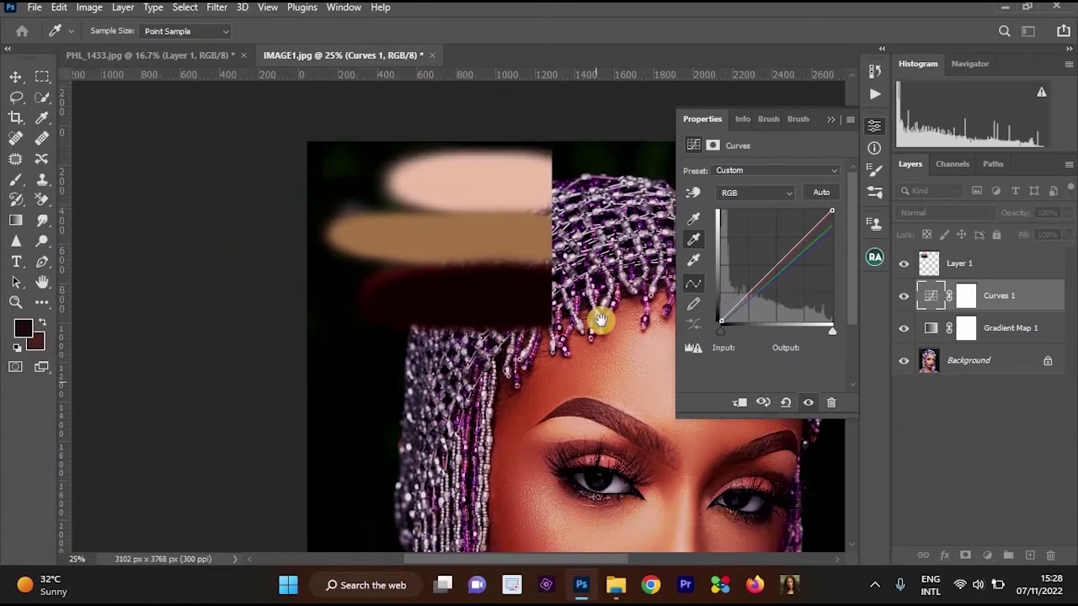
ctrl+click(614, 427)
drag(615, 428, 452, 183)
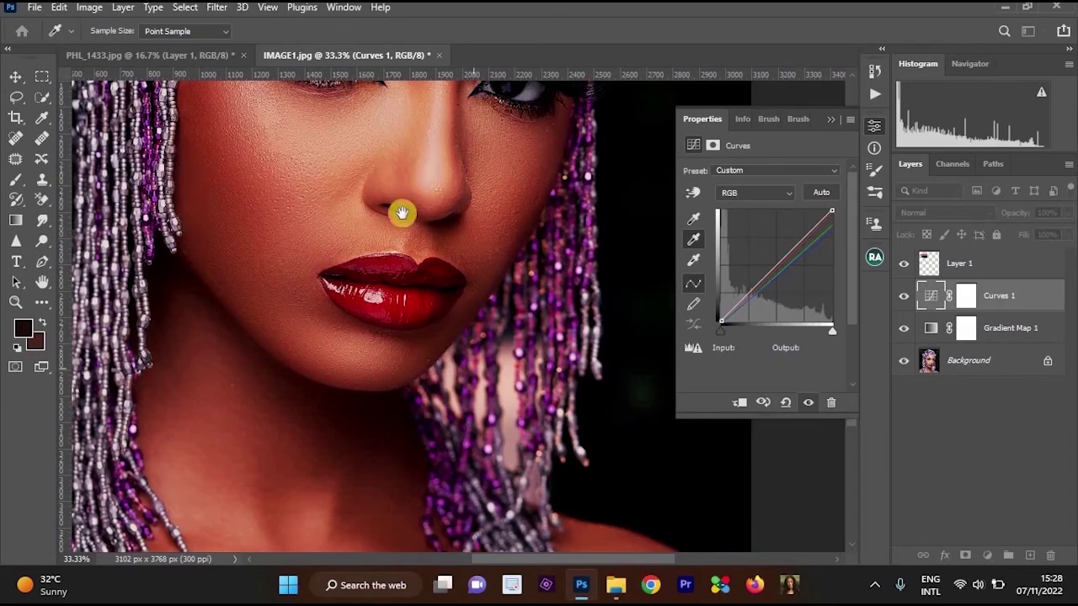
drag(610, 383, 363, 205)
click(505, 254)
click(557, 233)
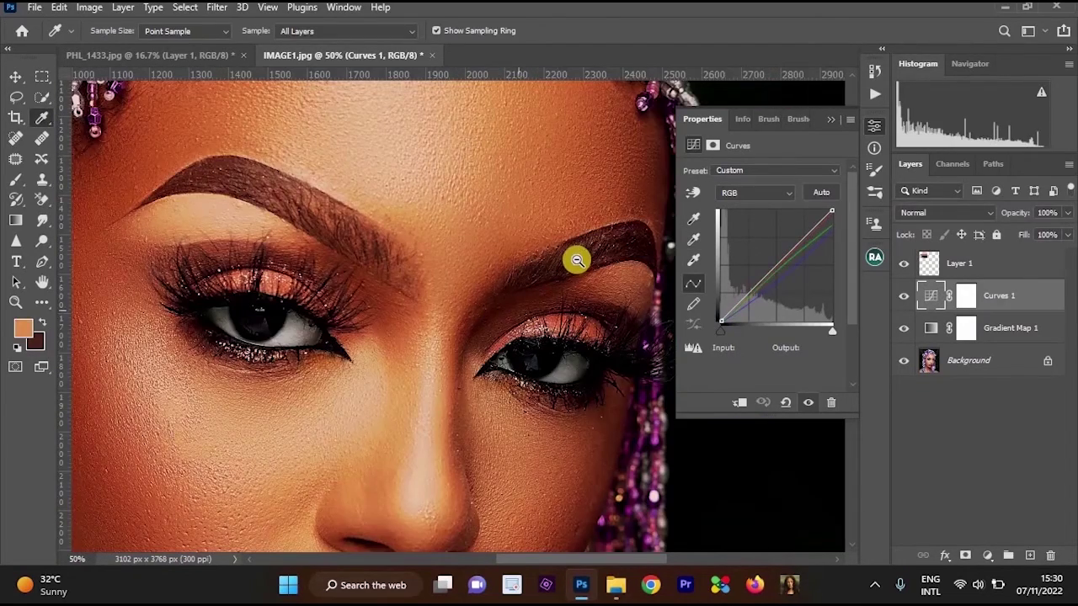
Delete the swatch layer Layer 1 above the Curves layer
alt+click(577, 259)
alt+click(399, 132)
alt+click(433, 188)
drag(433, 188, 451, 281)
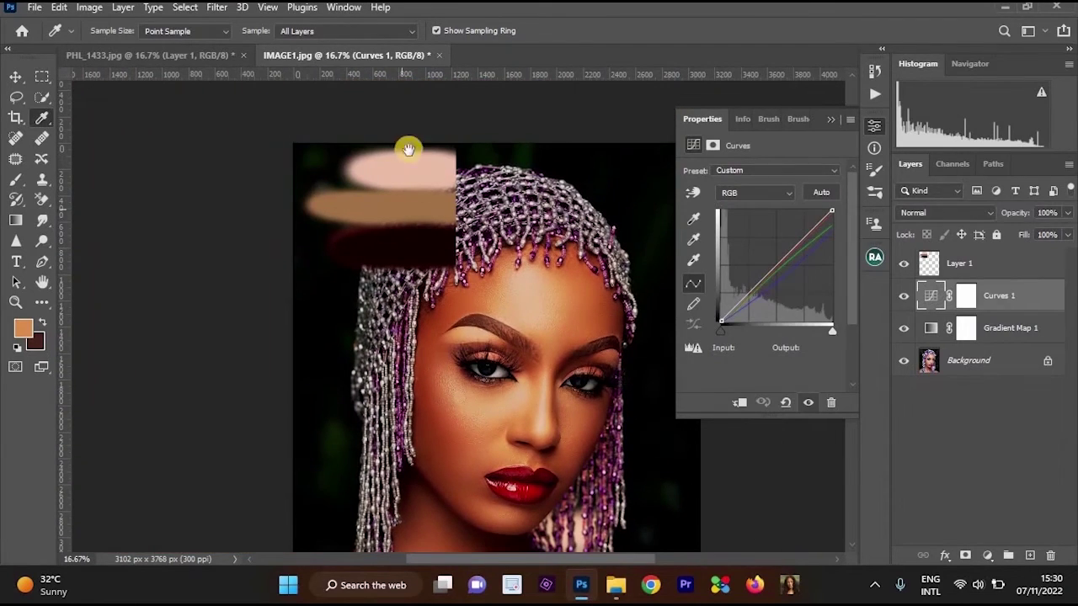
ctrl+click(426, 204)
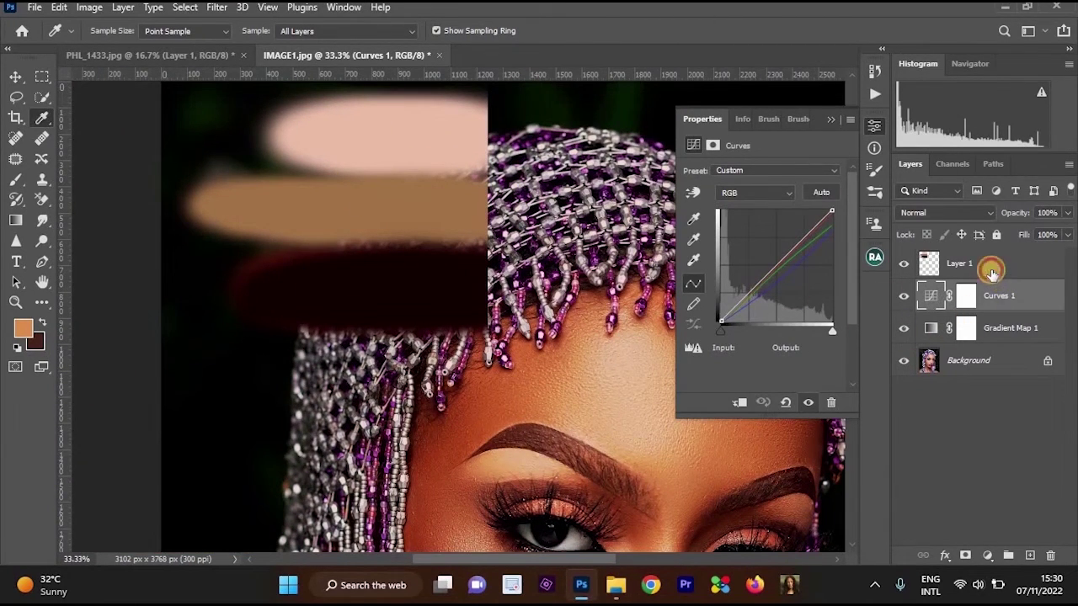
click(986, 266)
drag(976, 264, 1050, 554)
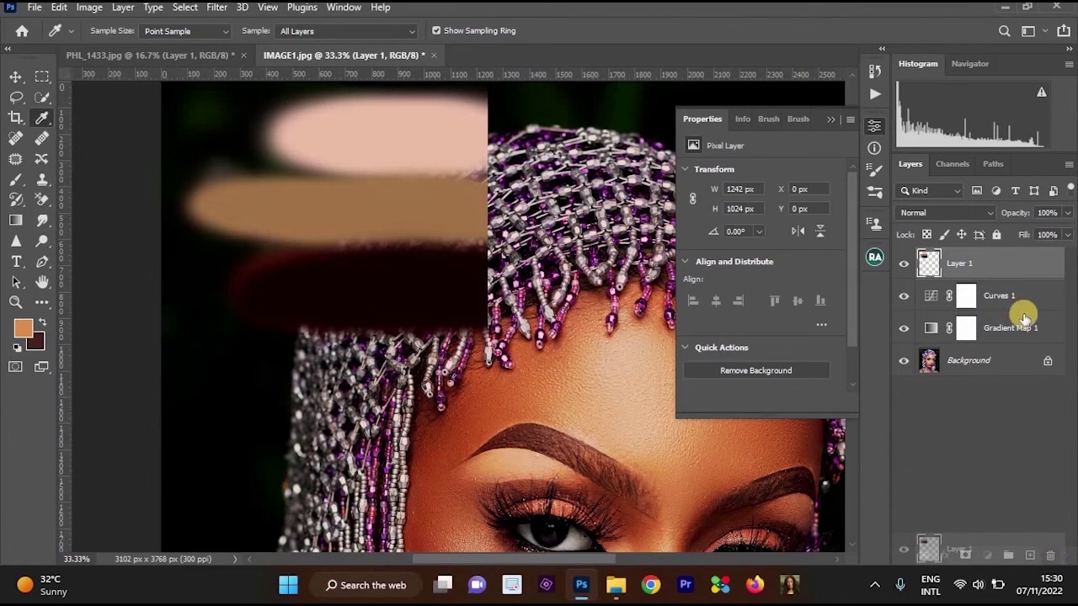
key(ctrl+z)
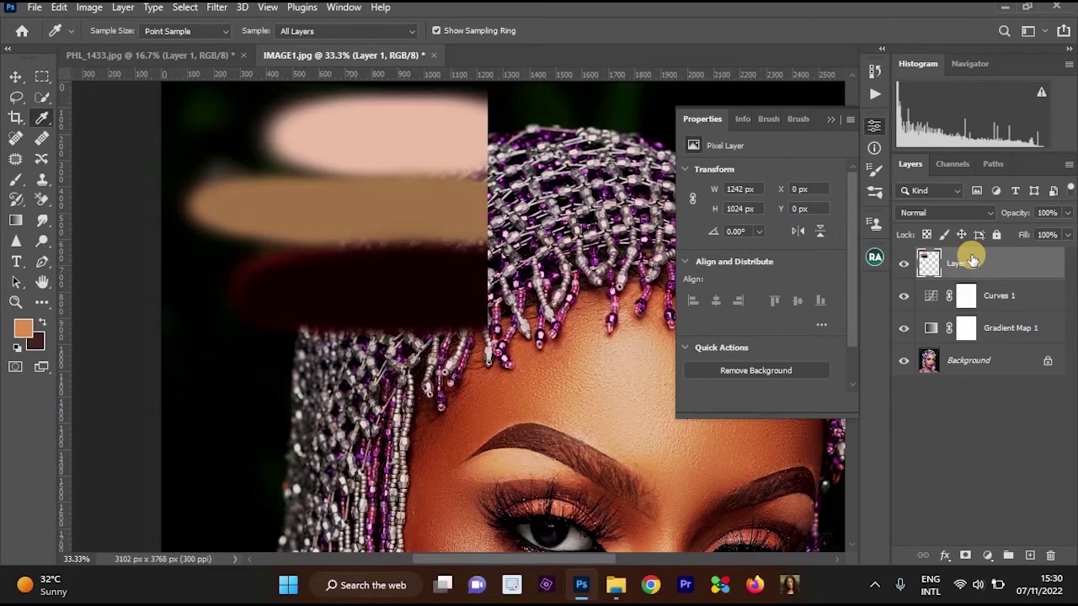
key(ctrl+shift+z)
Check the Gradient Map layer's effect on the whole portrait using its layer visibility
scroll(596, 309, down, 2)
drag(547, 330, 498, 288)
scroll(582, 349, up, 1)
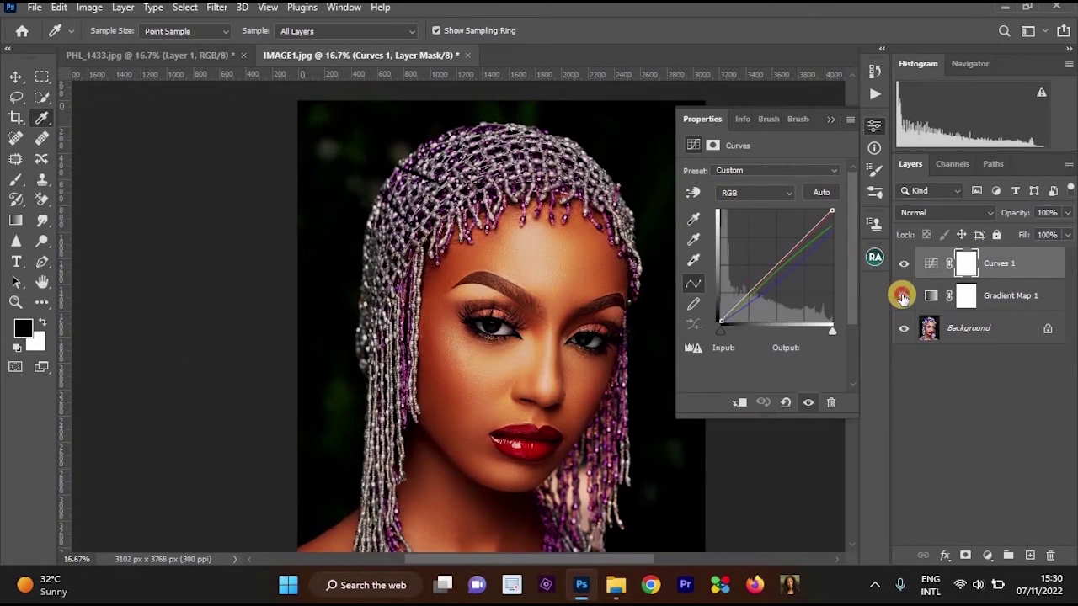
click(902, 297)
scroll(553, 359, up, 1)
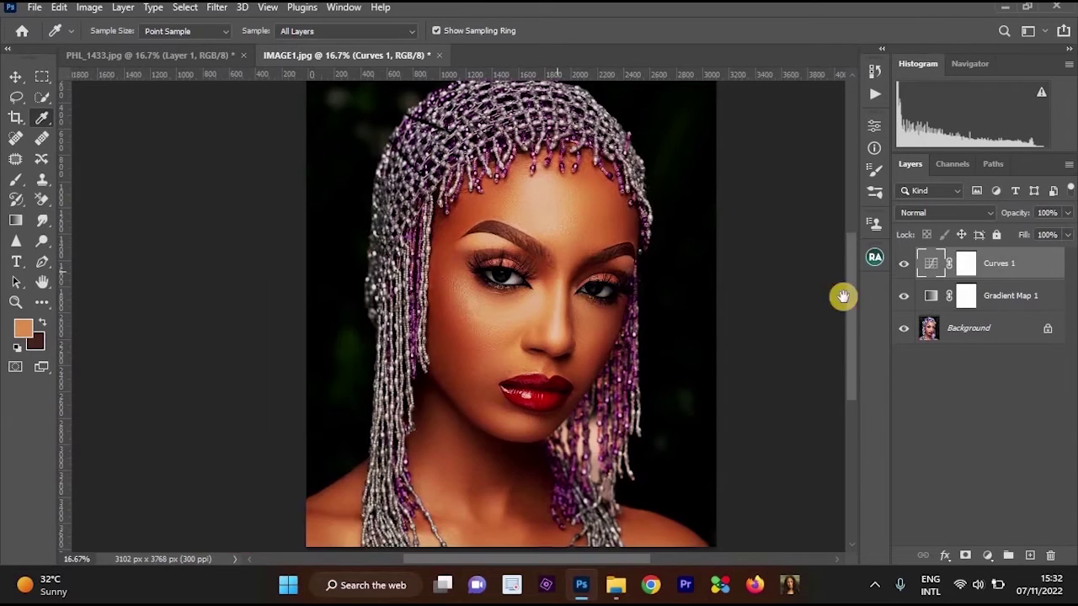
Group the Curves 1 and Gradient Map 1 layers into a new Pass Through group named "color grade"
key(ctrl+plus)
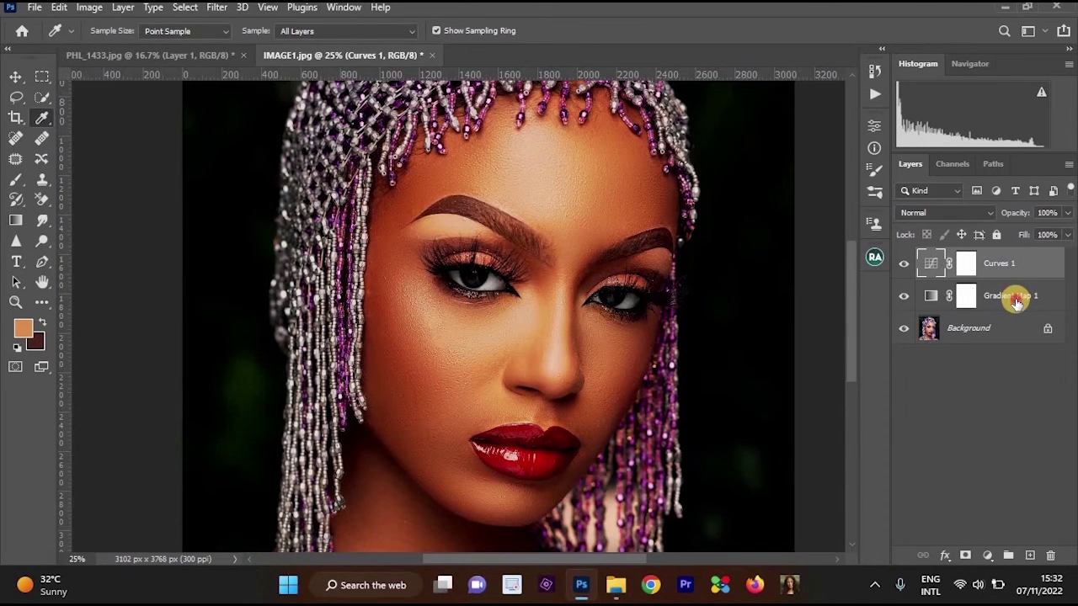
ctrl+click(1016, 303)
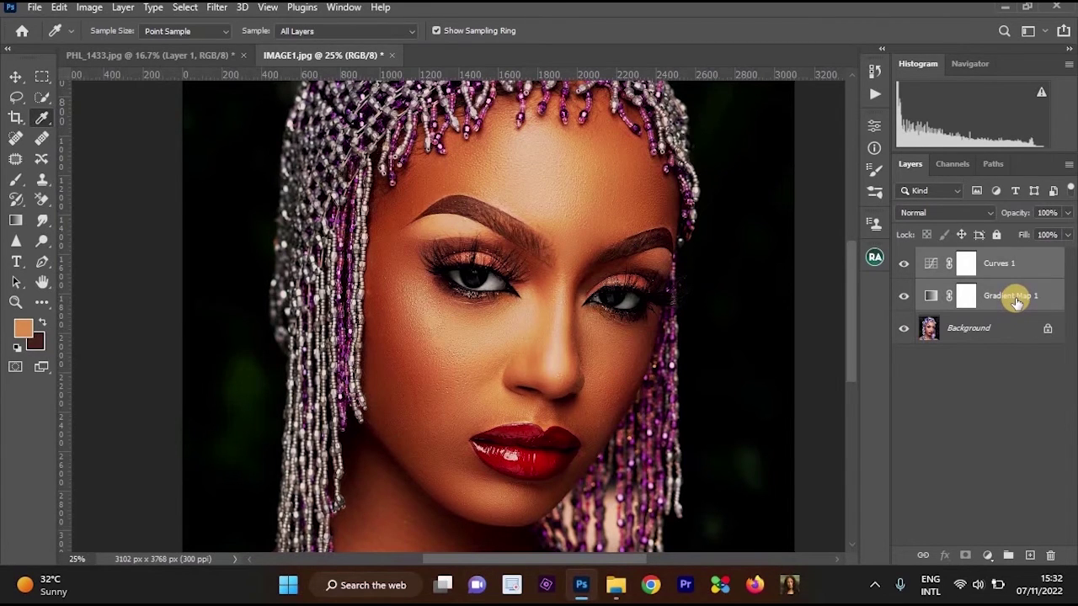
key(ctrl+g)
key(ctrl+z)
right_click(1006, 266)
click(846, 110)
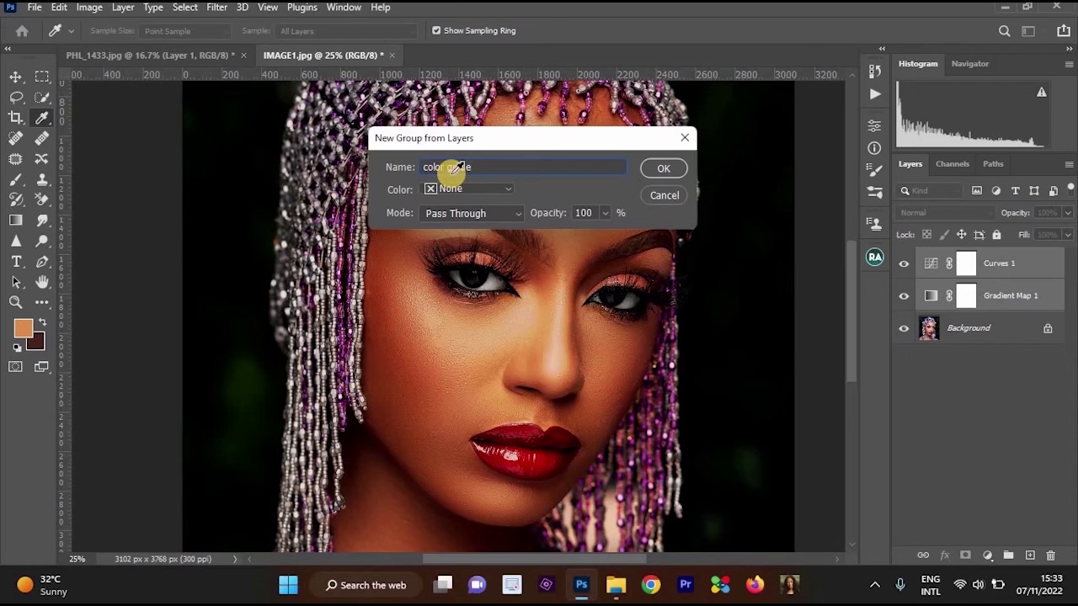
key(Return)
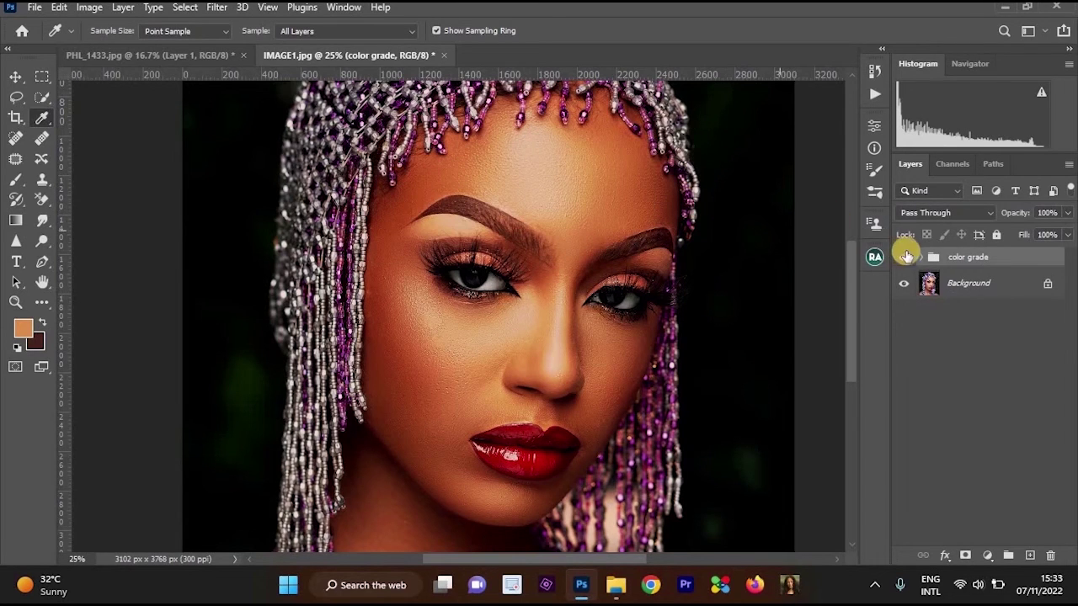
Expand the color grade group and lower its opacity to 70%
click(923, 258)
drag(1067, 213, 1049, 232)
drag(759, 251, 698, 329)
alt+click(699, 328)
click(1068, 213)
click(1044, 231)
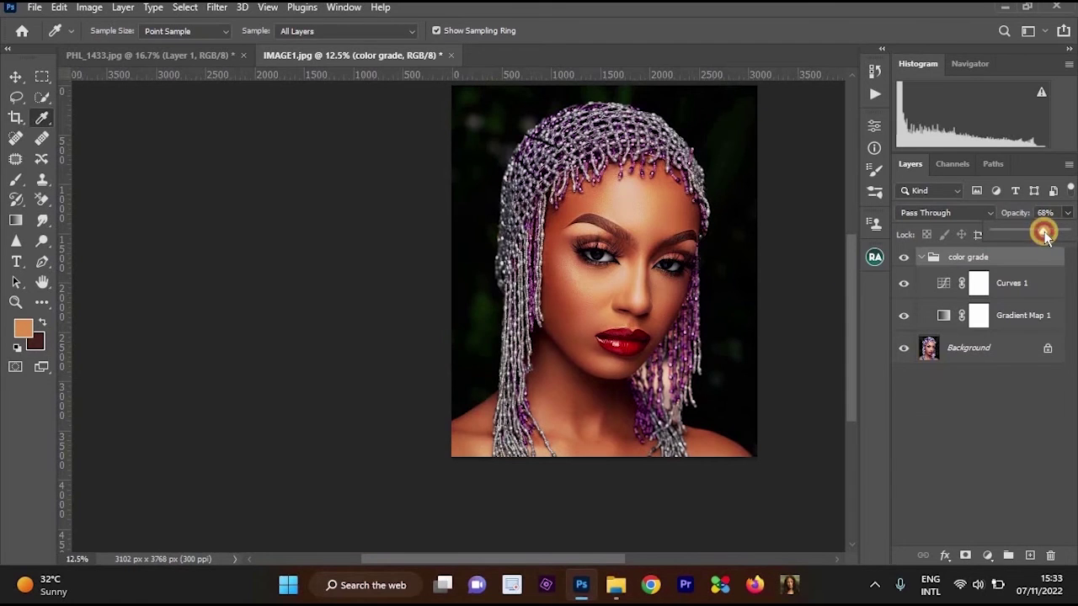
Compare the portrait with and without the grade by toggling the color grade group's visibility
click(906, 260)
click(903, 259)
ctrl+click(662, 266)
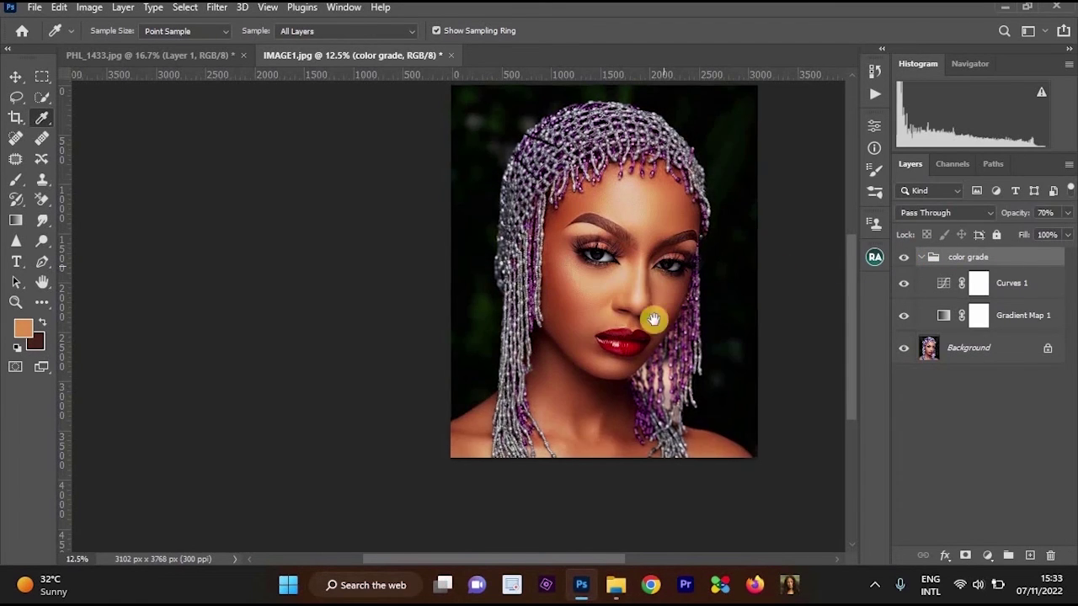
drag(650, 285, 707, 321)
key(ctrl+minus)
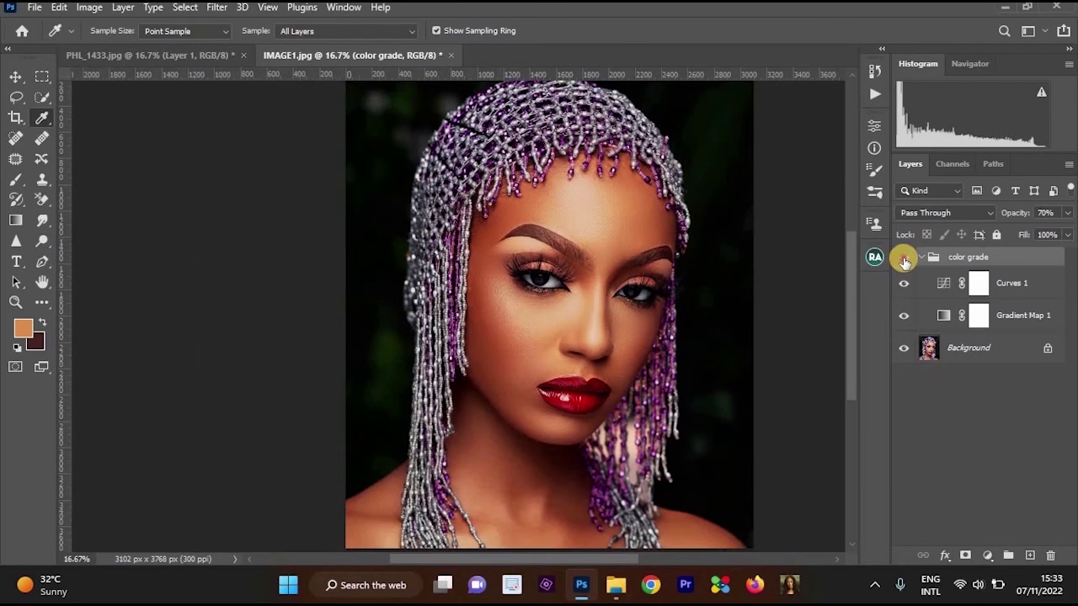
click(904, 260)
click(904, 259)
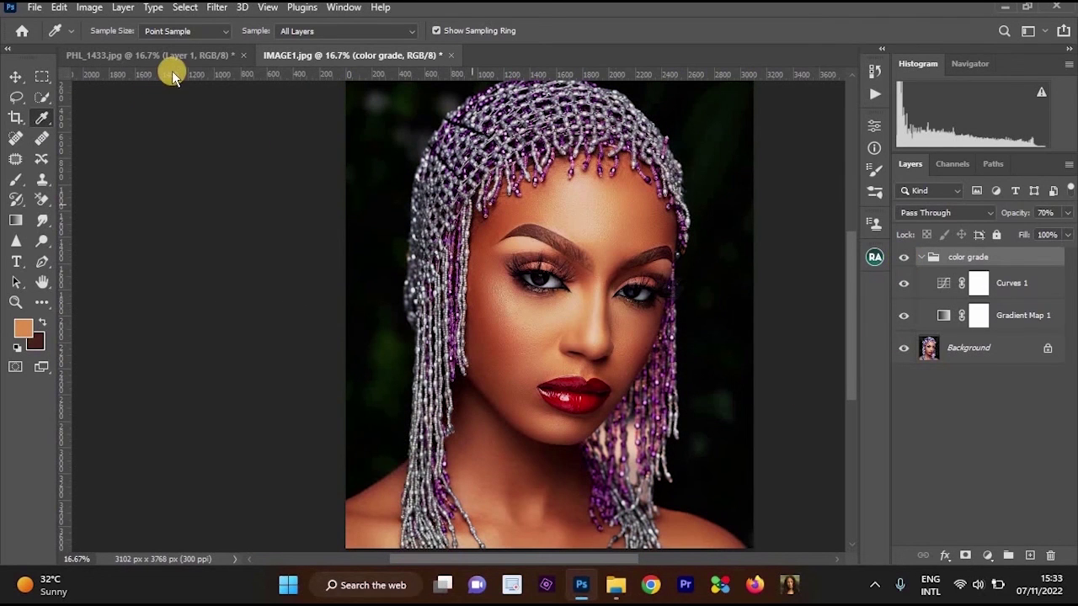
Delete Layer 1 and Layer 2 from PHL_1433.jpg, leaving only the Background, and view the reference face up close
click(174, 62)
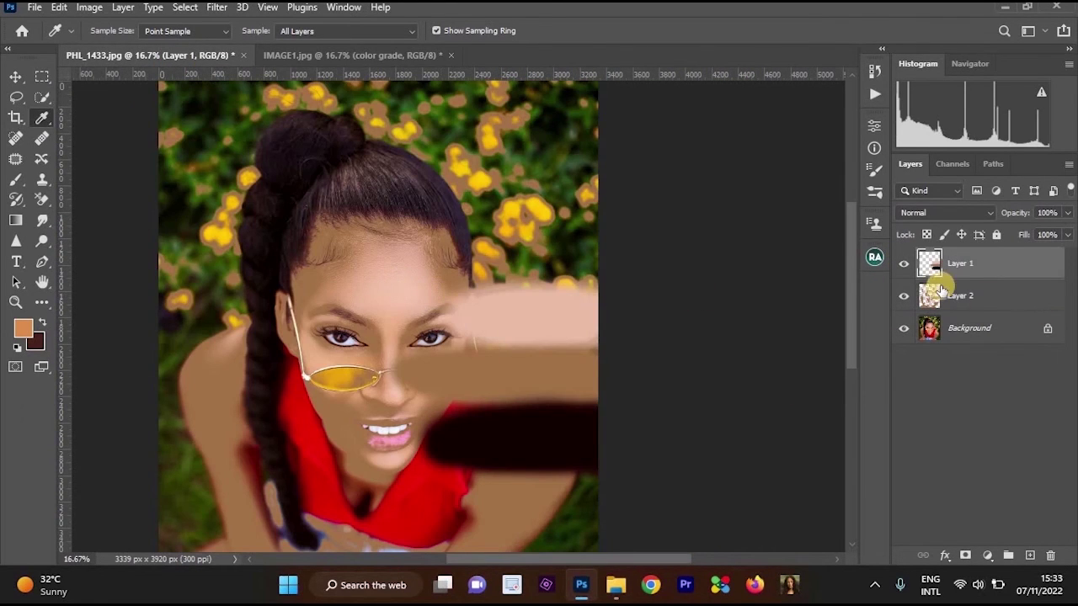
key(ctrl+z)
key(Delete)
key(Delete)
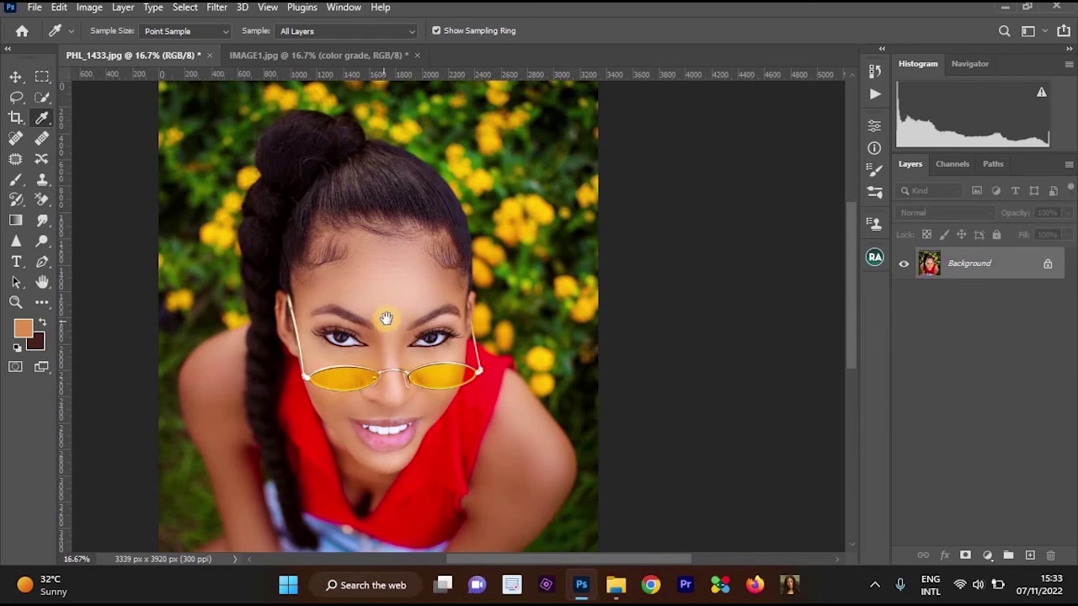
scroll(373, 255, down, 1)
key(ctrl+plus)
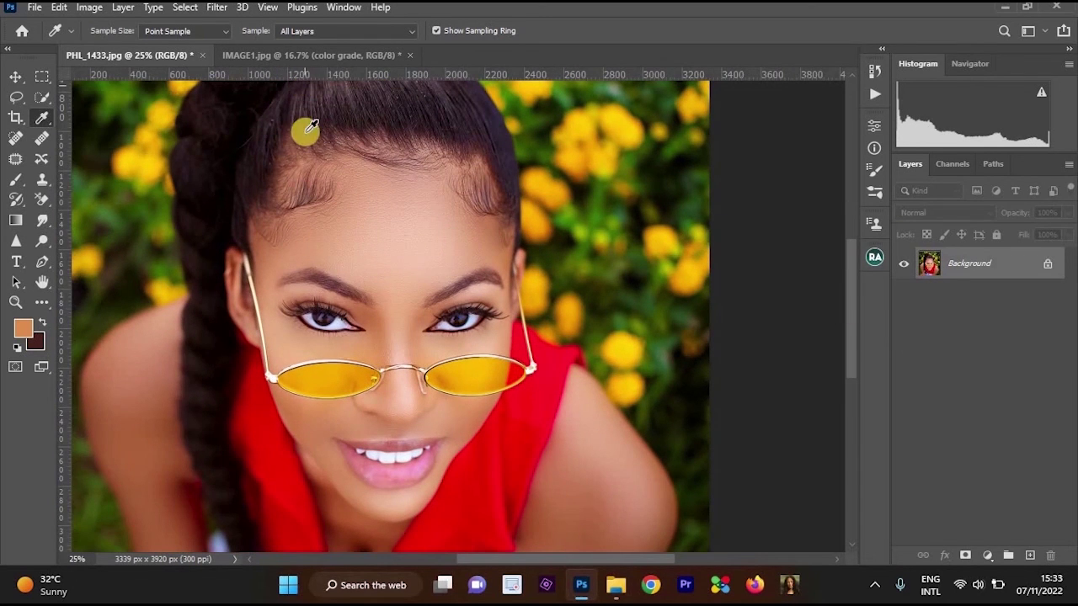
Return to IMAGE1.jpg and set the color grade group's opacity to 72%
key(ctrl+Tab)
key(ctrl+plus)
drag(1026, 285, 973, 304)
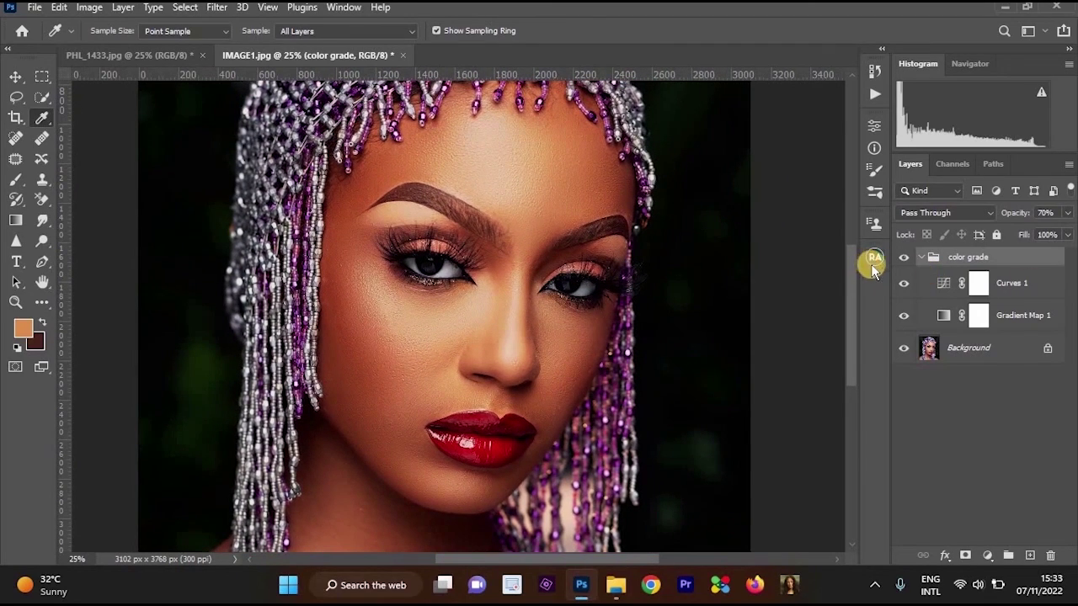
key(ctrl+plus)
Hide and reshow the color grade group to compare the final portrait before and after grading
click(904, 259)
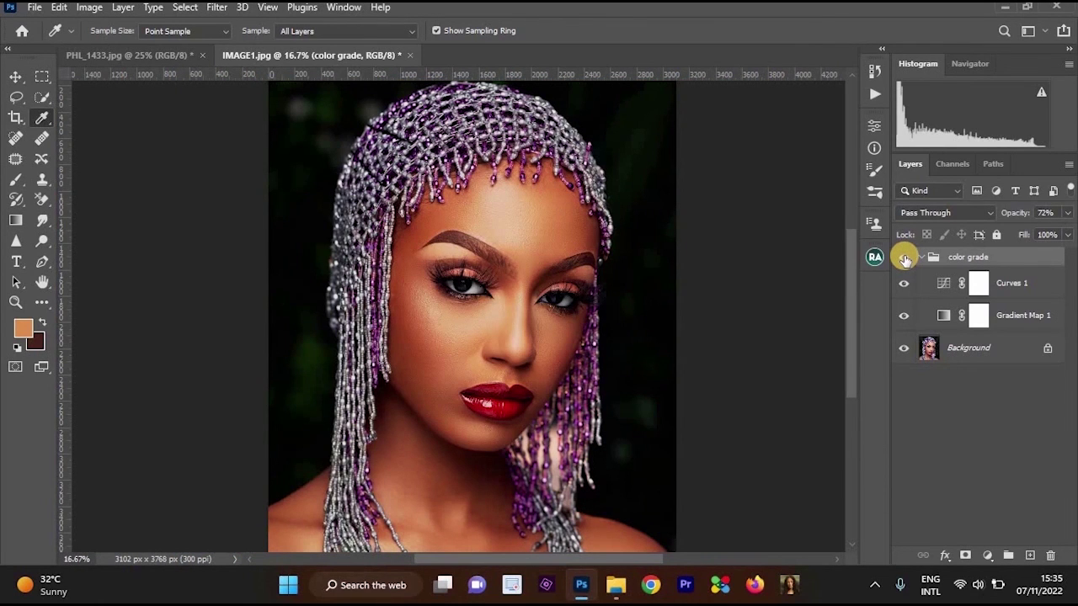
click(904, 257)
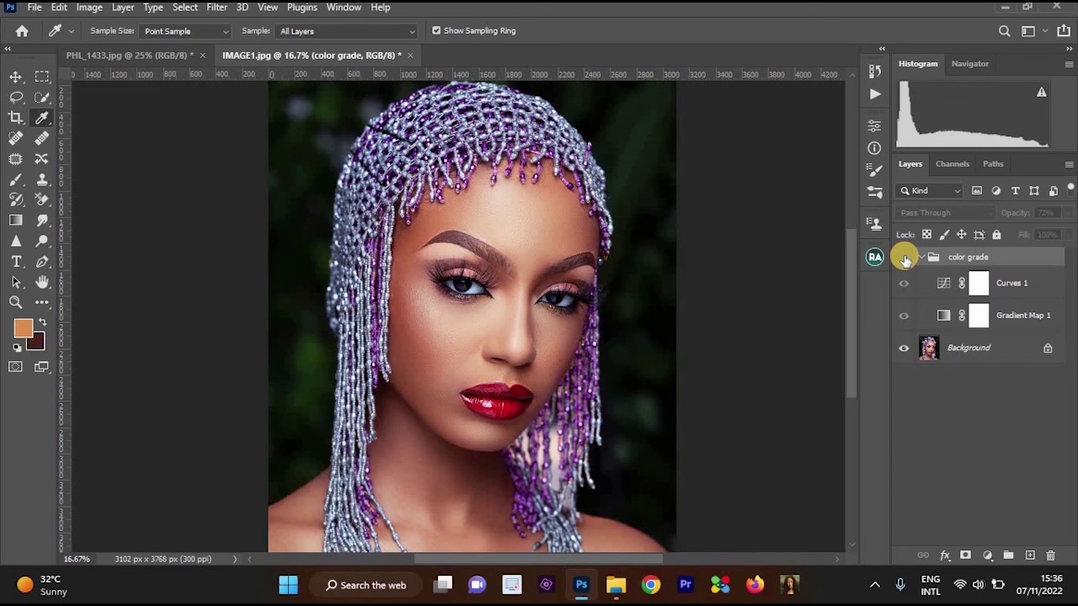
click(905, 257)
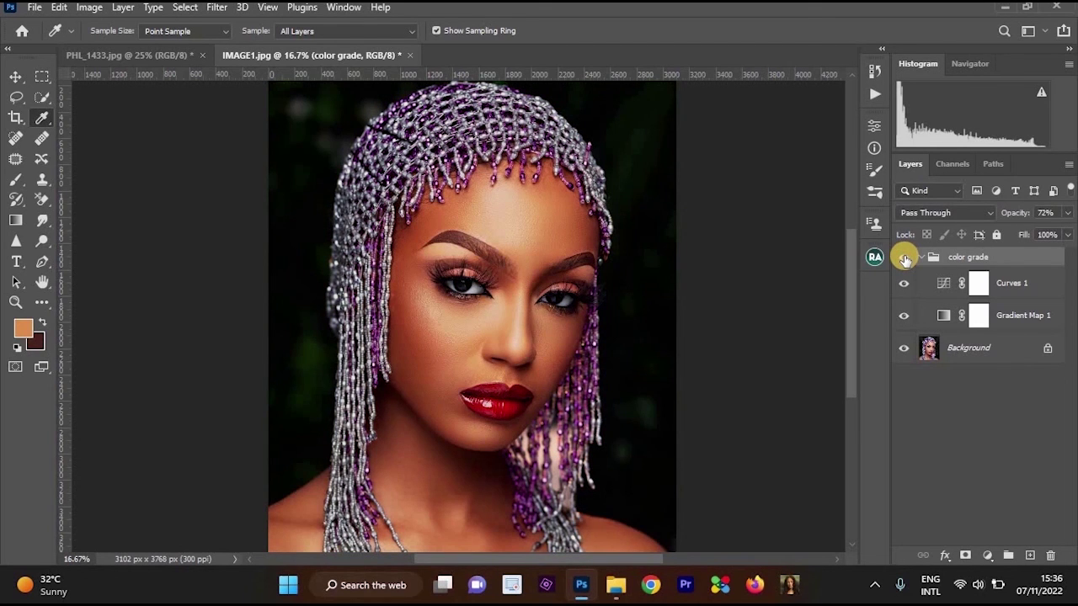